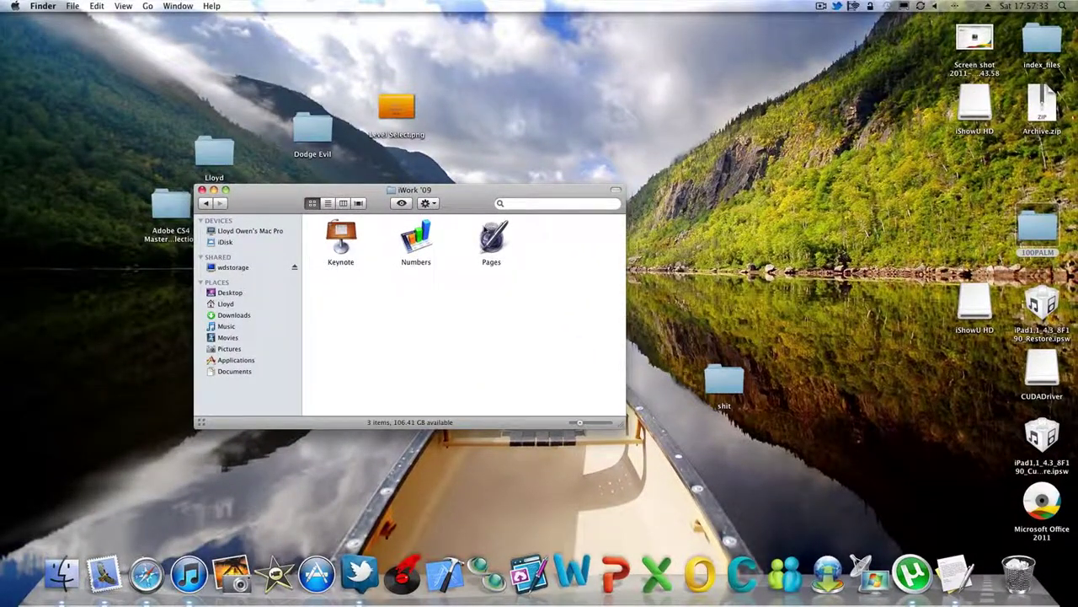
Step: Launch Pages, Keynote and Numbers, close the iWork '09 folder, and dismiss Numbers' welcome screen
double_click(488, 236)
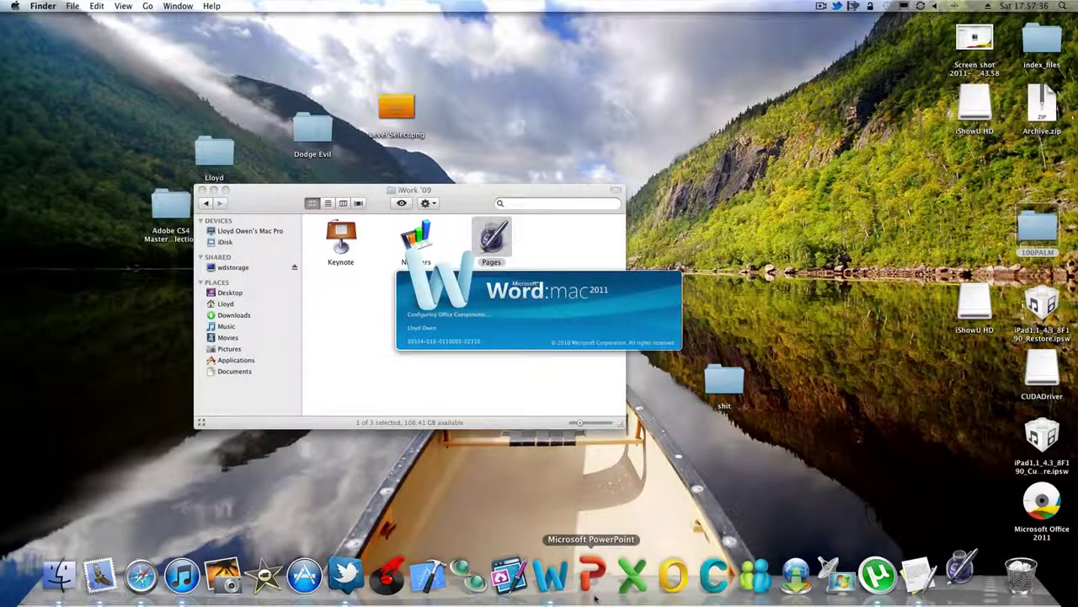
double_click(341, 240)
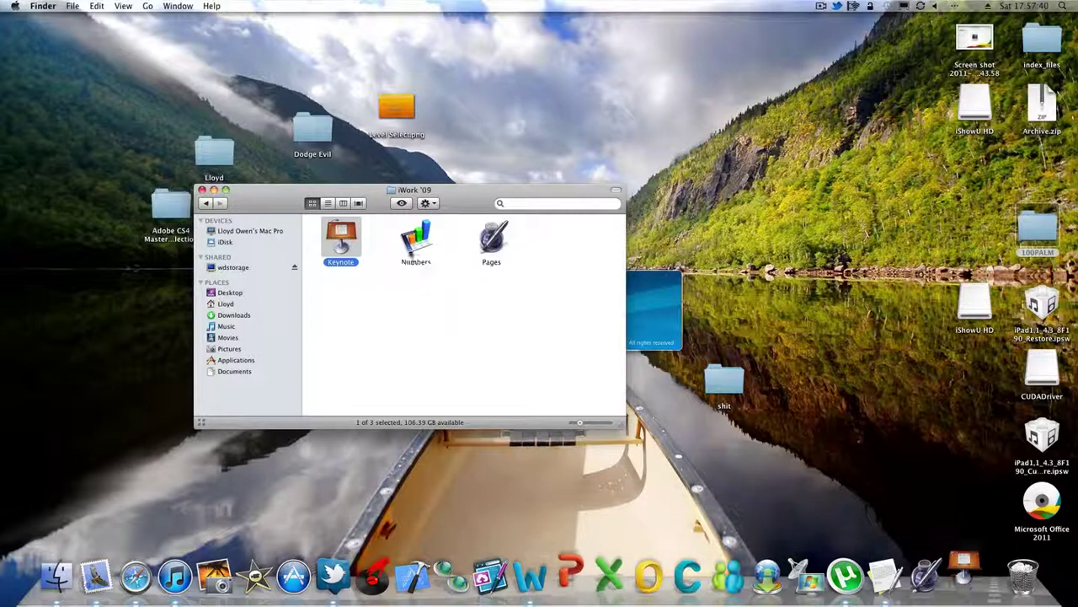
double_click(416, 240)
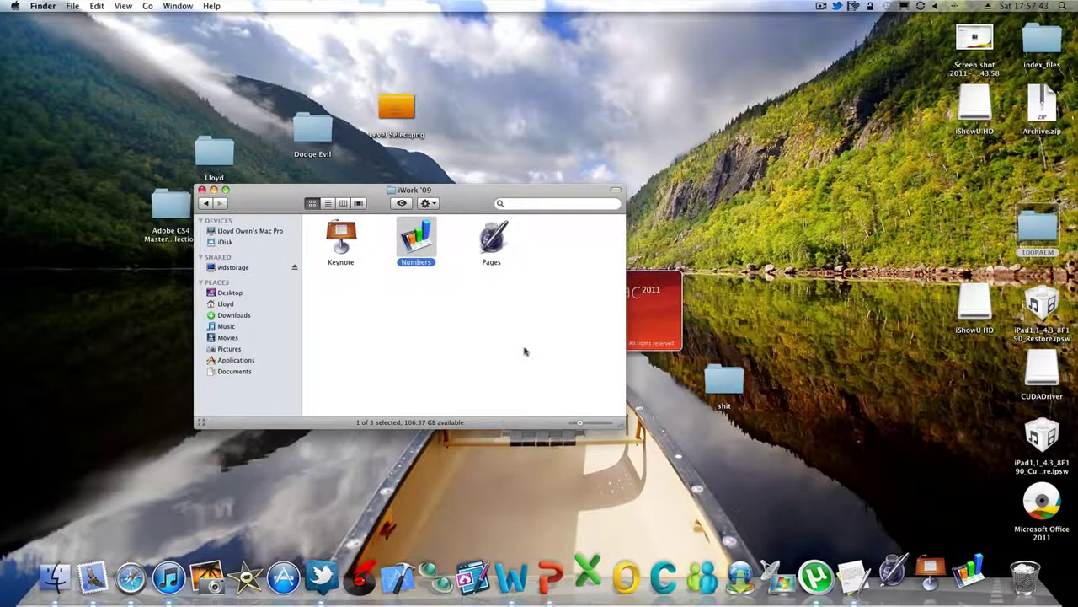
key("super+w")
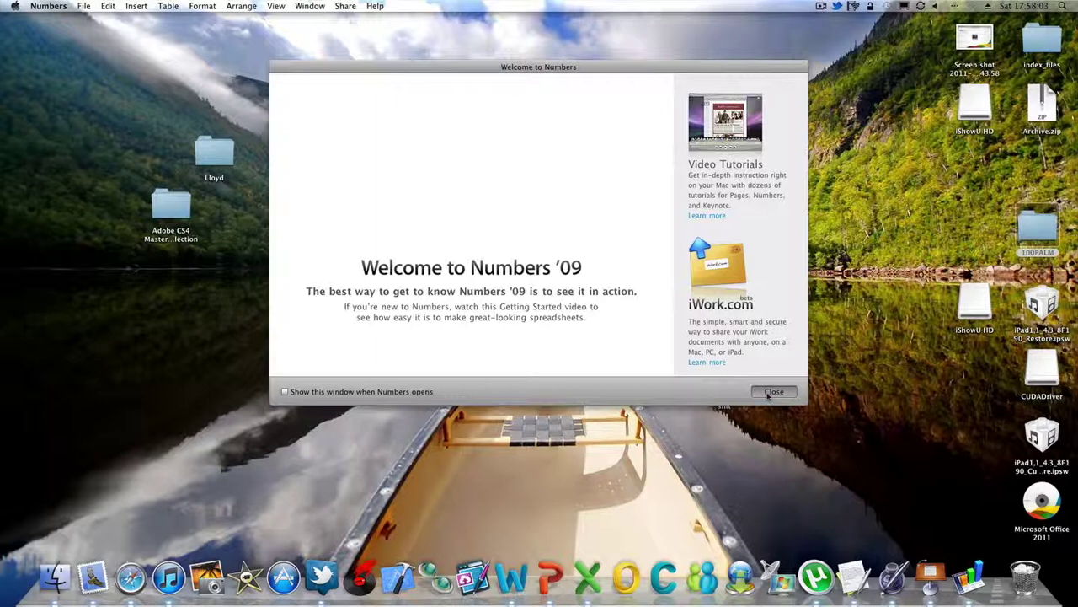
left_click(772, 392)
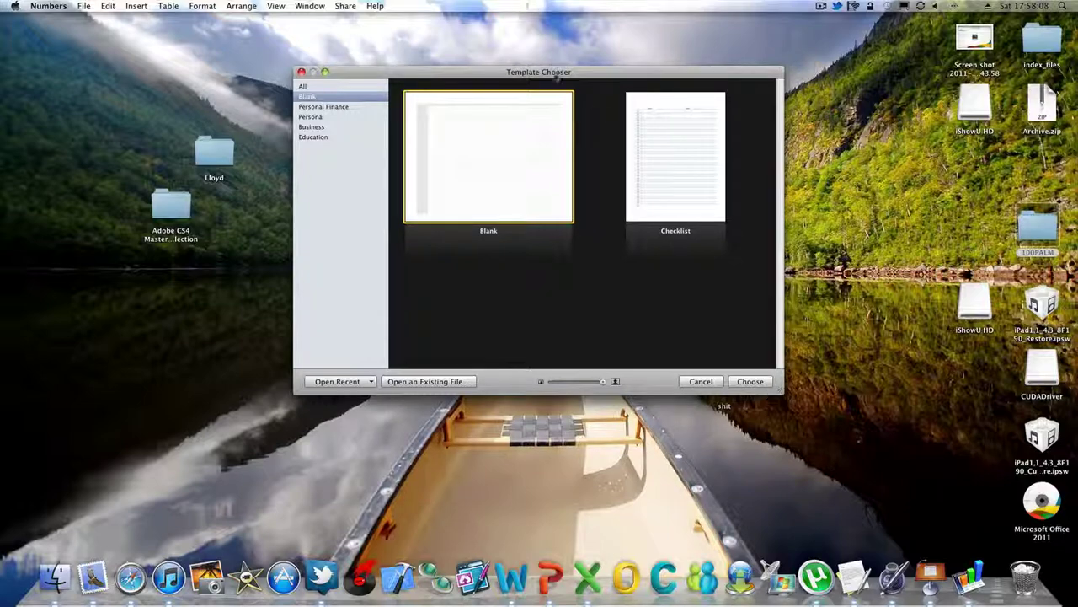
Step: Move the Numbers template chooser aside and bring the Pages template chooser to the front
left_click_drag(558, 76, 293, 82)
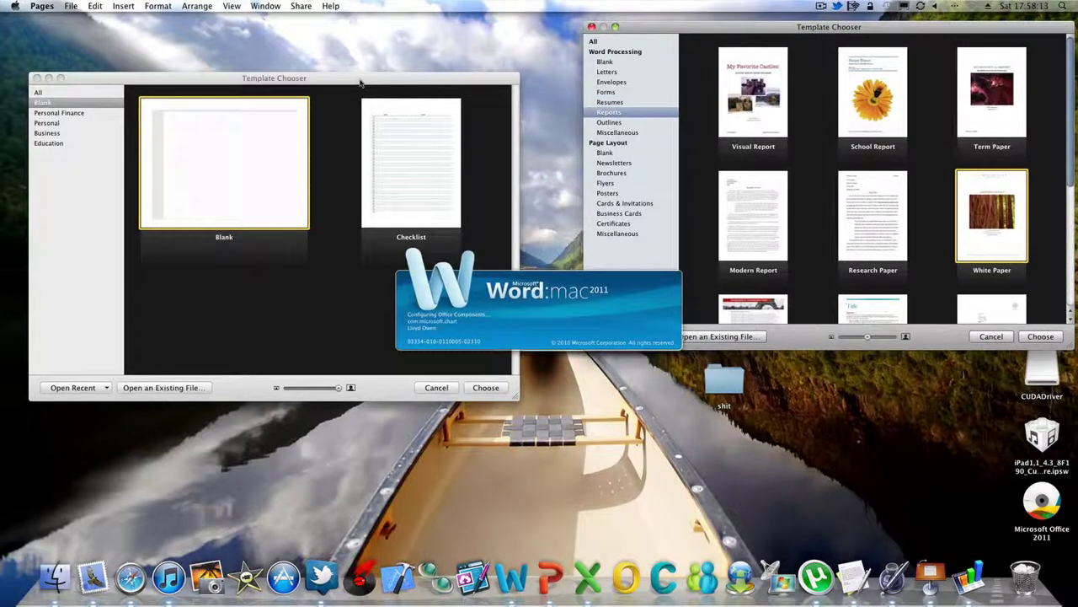
left_click(836, 63)
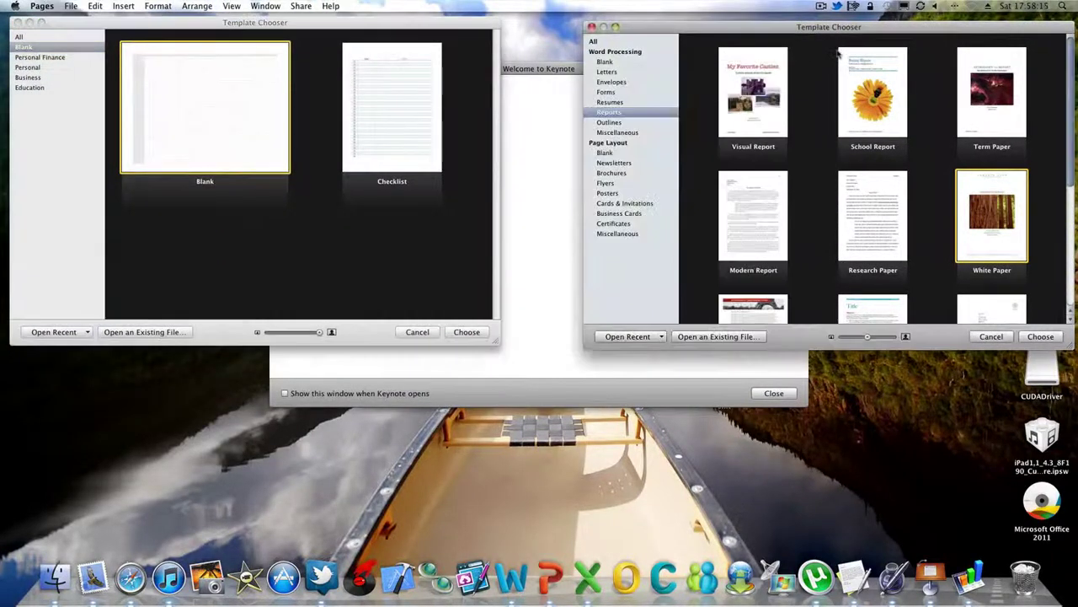
left_click(444, 31)
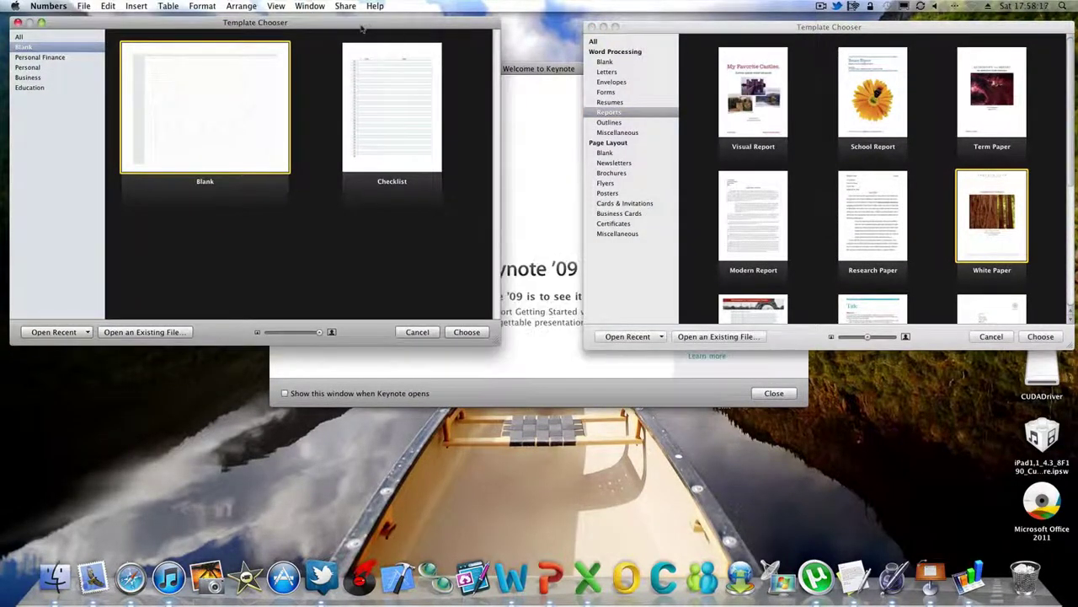
left_click(759, 23)
left_click_drag(729, 34, 727, 26)
Step: Dismiss Keynote's welcome screen and move its Theme Chooser lower down
left_click(569, 160)
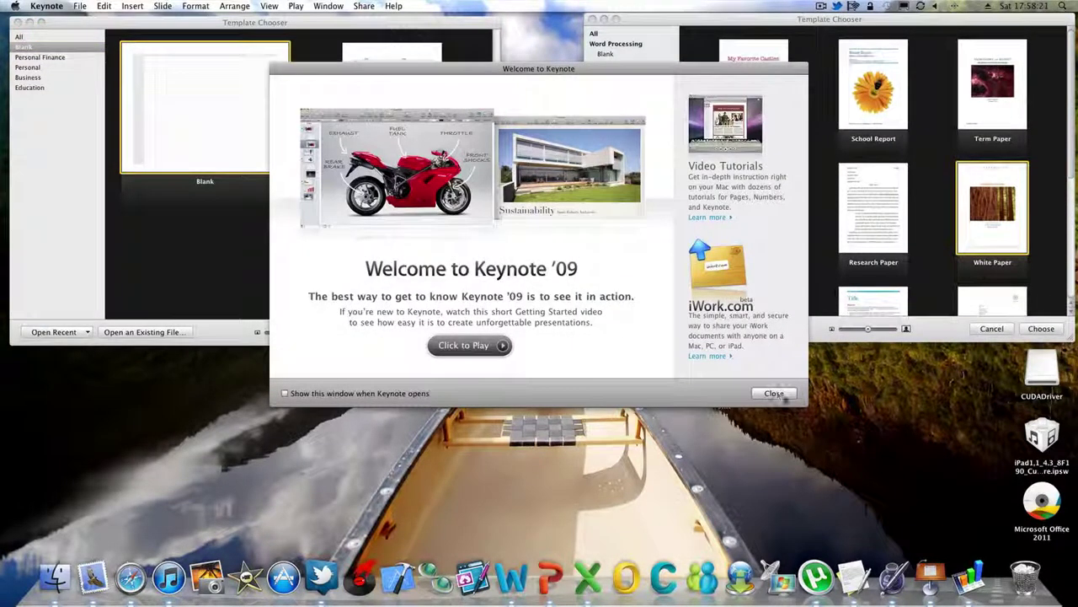
key("Return")
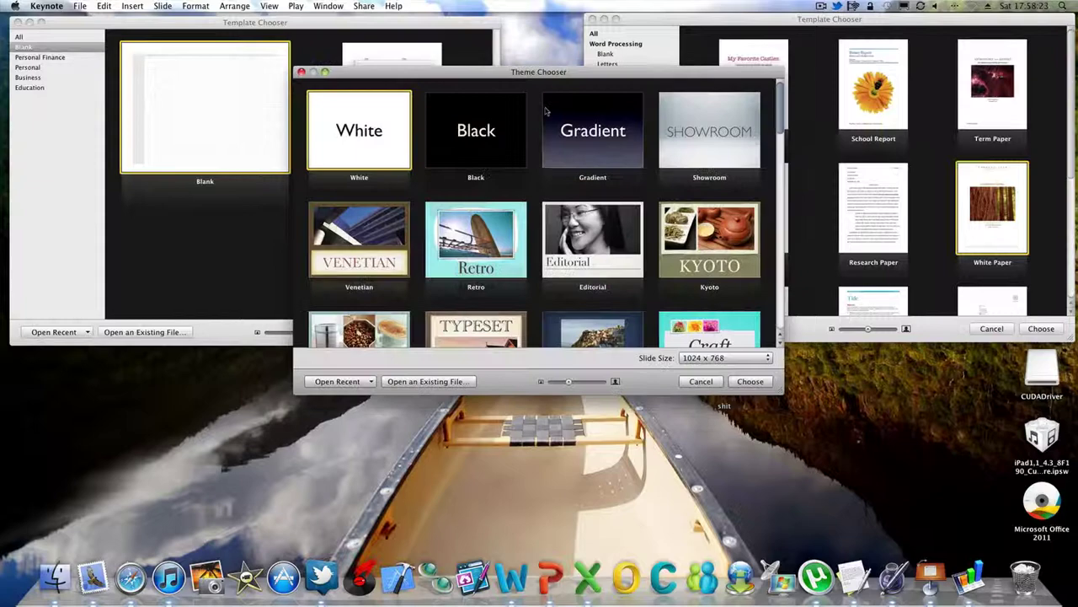
left_click_drag(527, 76, 534, 211)
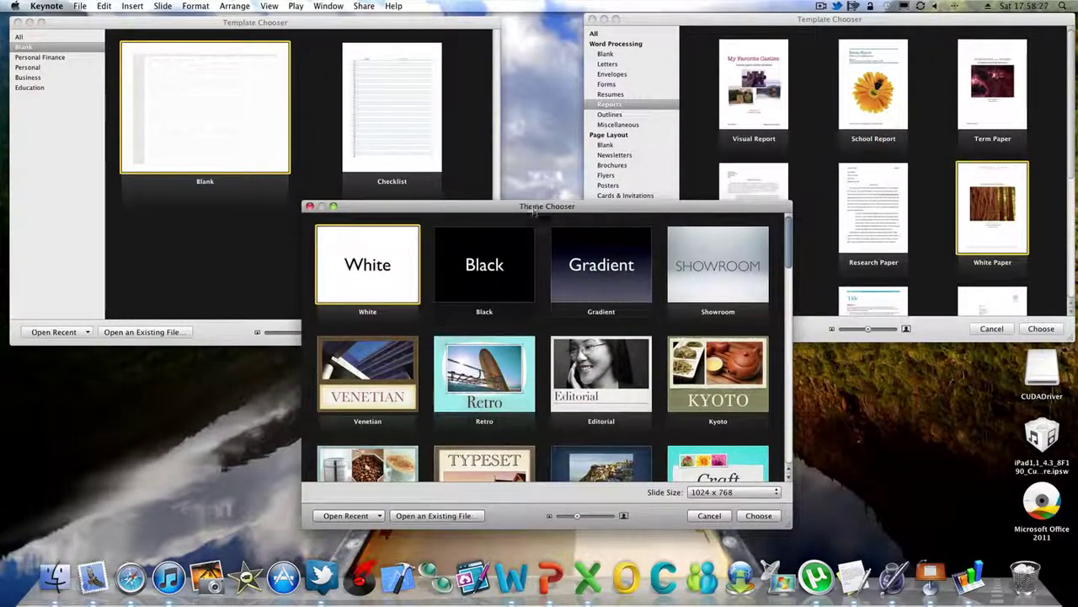
Step: Keep the 1024 x 768 slide size, then browse Numbers' Personal Finance templates, including Home Inventory
left_click(726, 493)
left_click(726, 492)
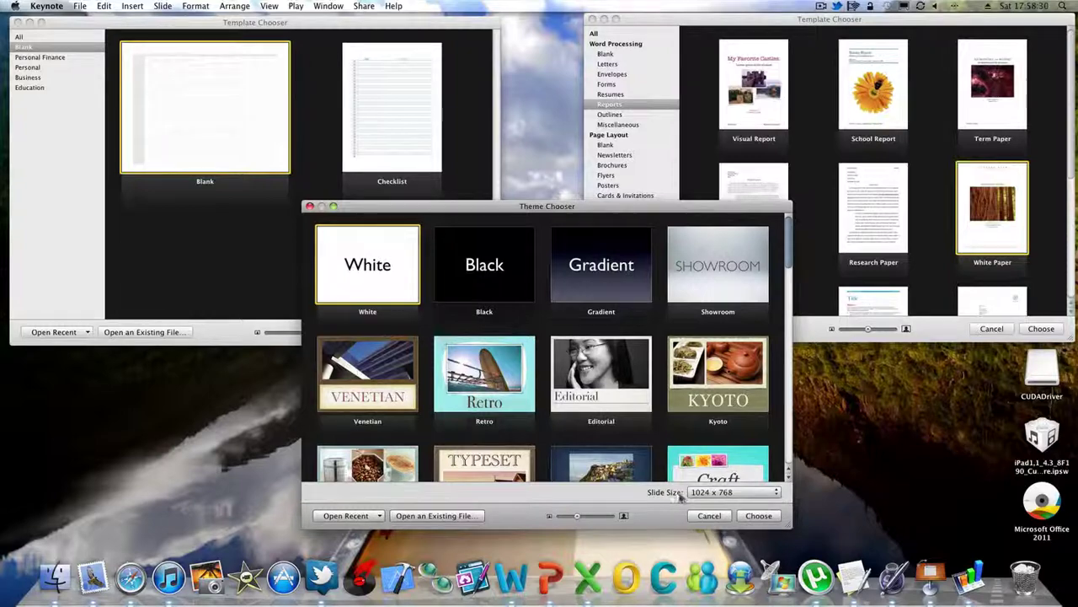
left_click(67, 67)
left_click(65, 57)
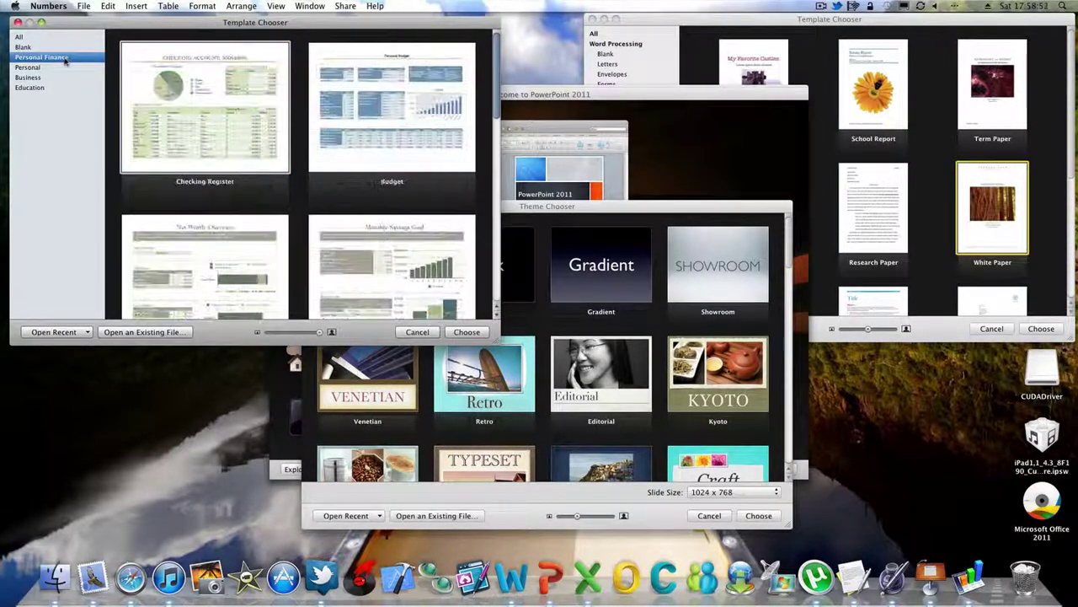
scroll(232, 103, "down", 10)
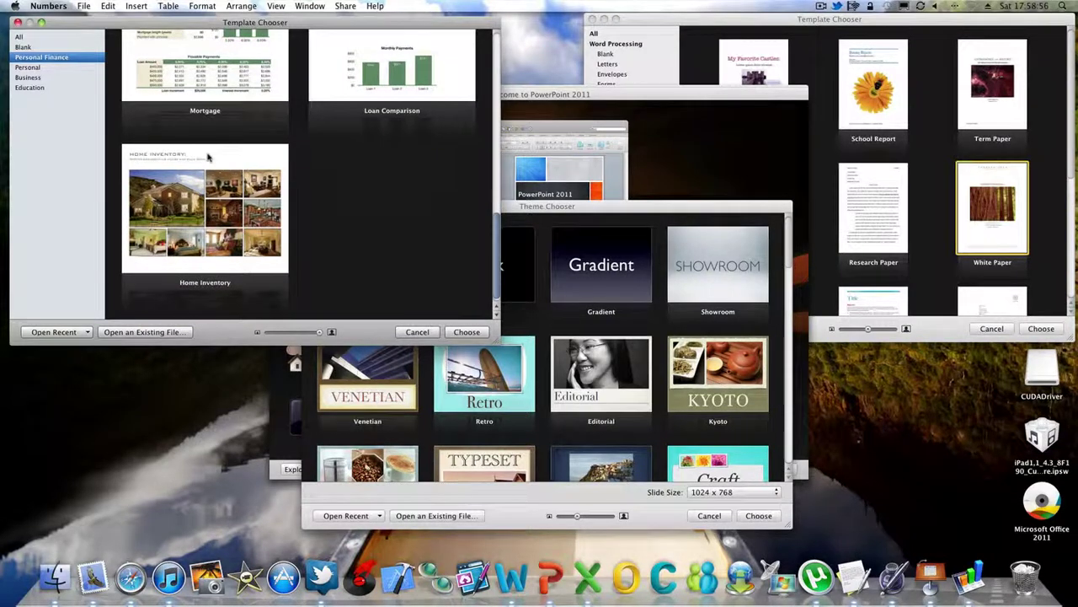
left_click(210, 162)
scroll(205, 156, "up", 1)
scroll(205, 157, "up", 6)
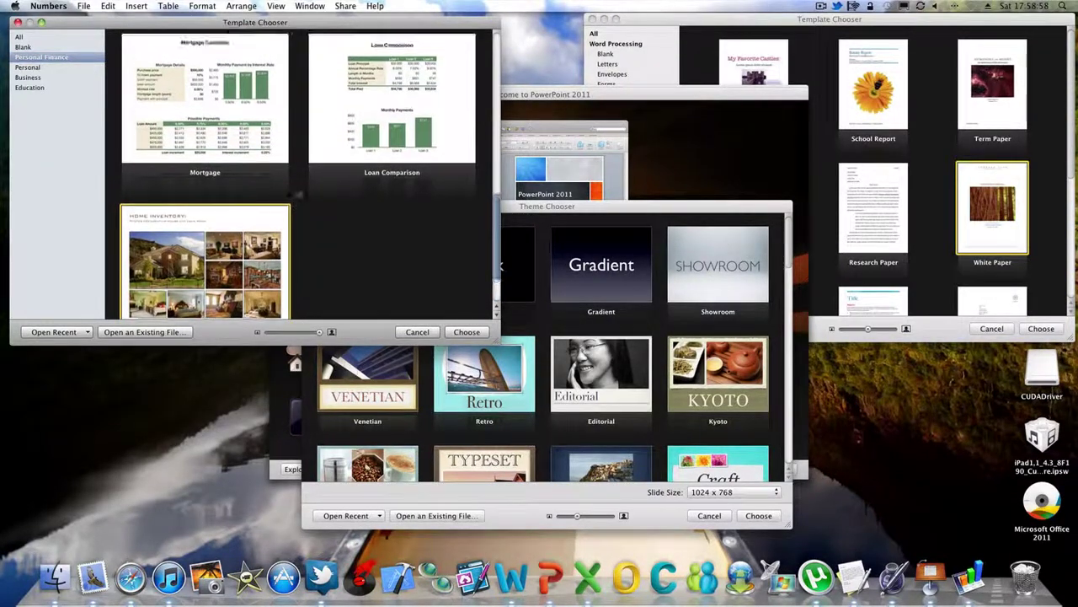
Step: Browse the Numbers Business, Personal and Education template categories
left_click(89, 77)
left_click(58, 69)
scroll(176, 114, "down", 10)
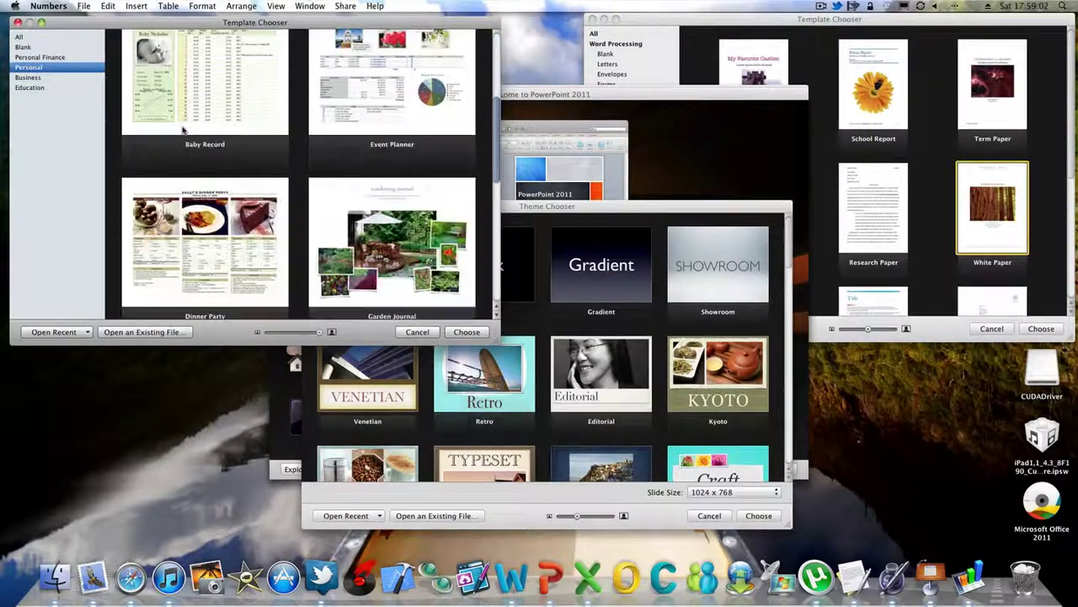
scroll(181, 128, "up", 10)
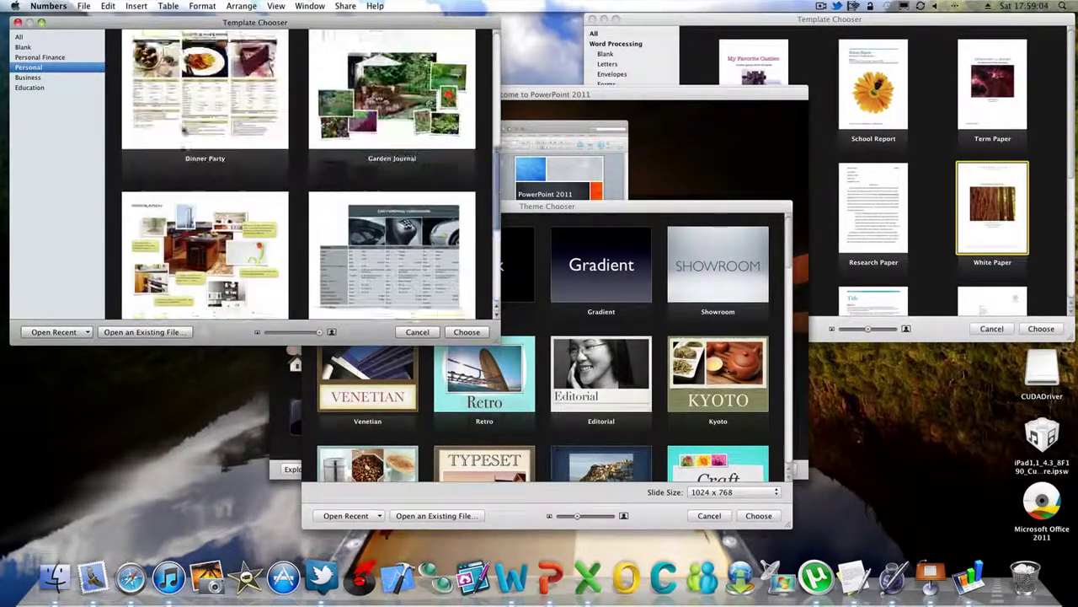
left_click(61, 77)
scroll(203, 129, "down", 5)
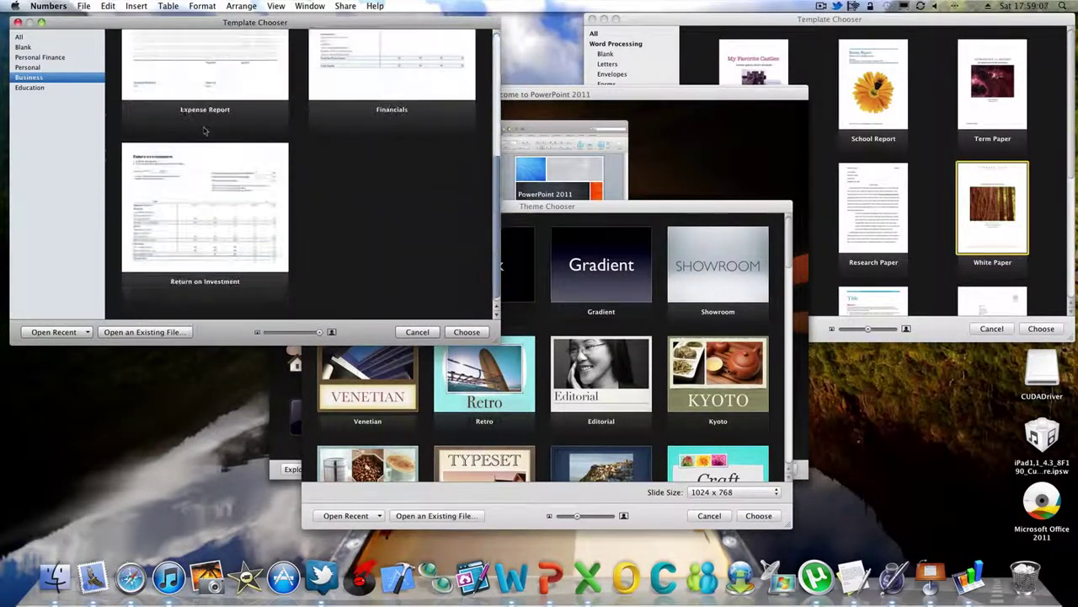
scroll(143, 126, "up", 5)
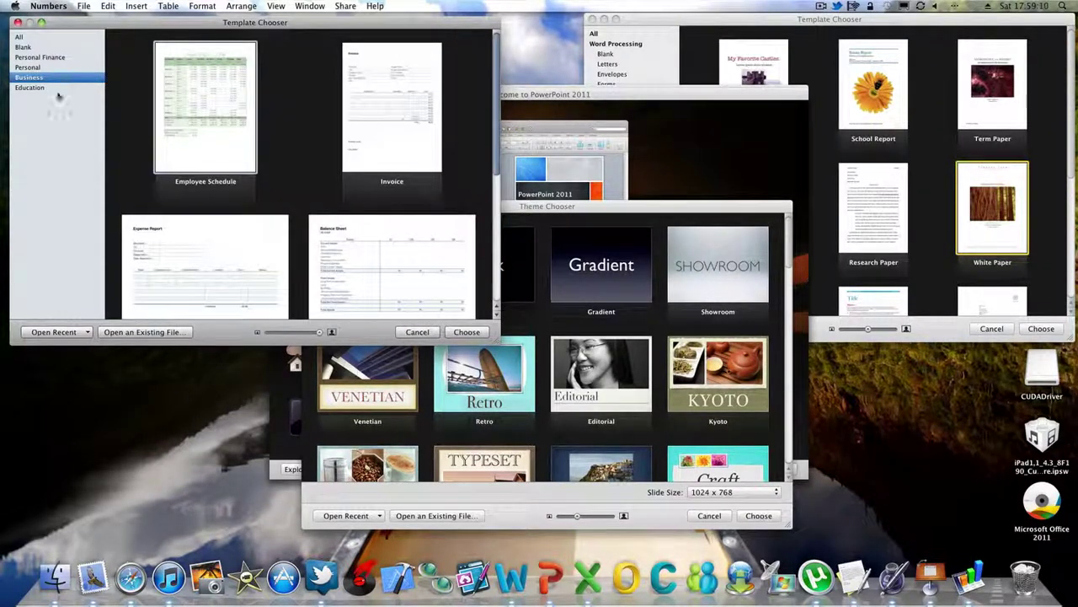
left_click(59, 87)
scroll(263, 134, "down", 3)
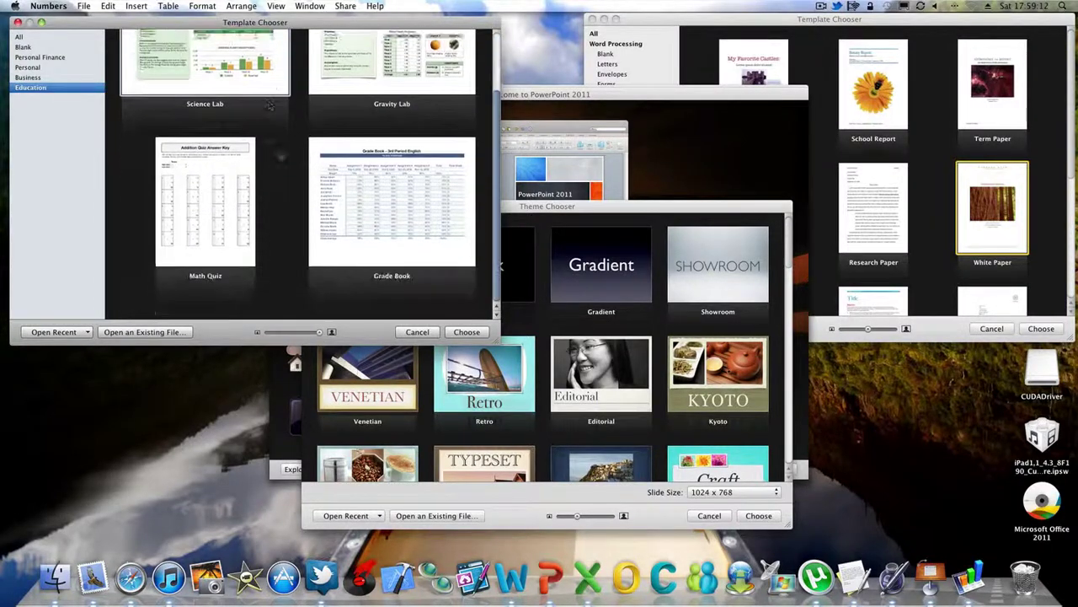
Step: Show the Pages Blank and Resumes templates and scroll through the resumes
left_click(625, 74)
left_click(607, 54)
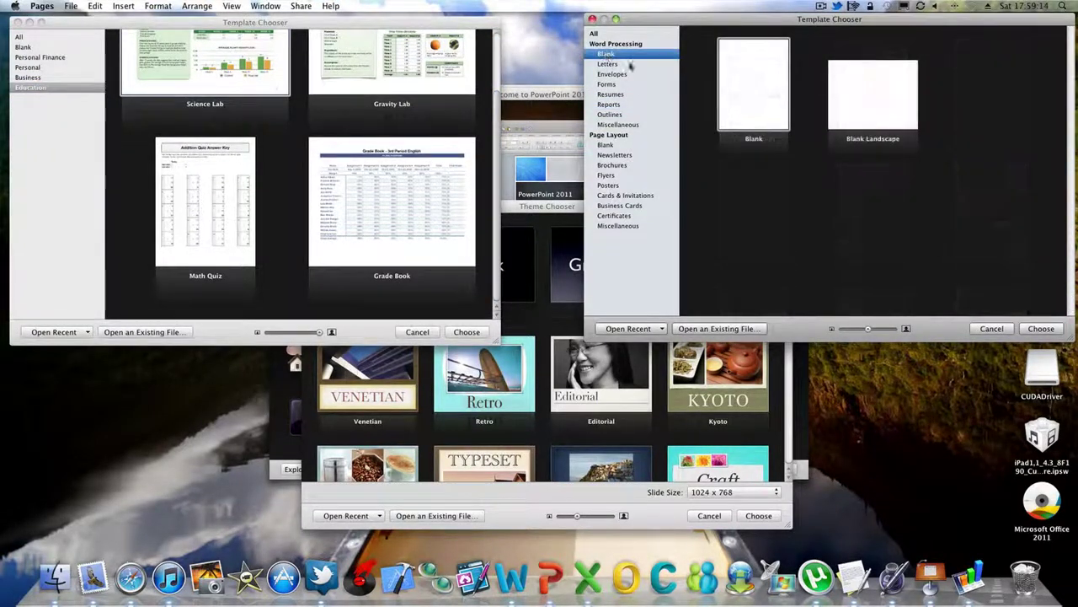
left_click(653, 94)
scroll(782, 118, "down", 4)
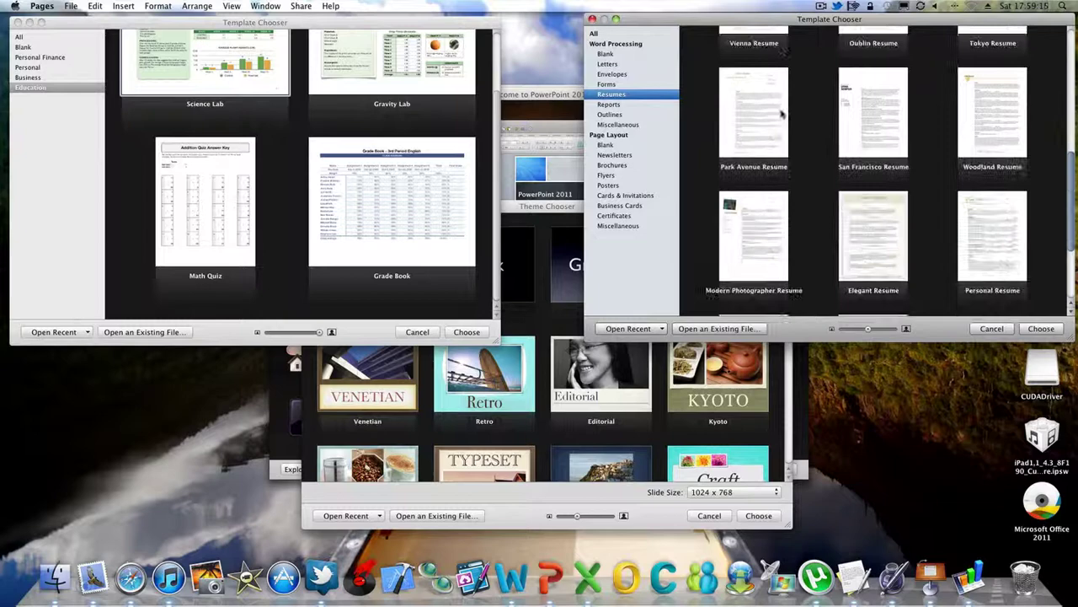
scroll(783, 122, "down", 2)
Step: Bring PowerPoint 2011's What's new screen forward and close it
left_click(558, 167)
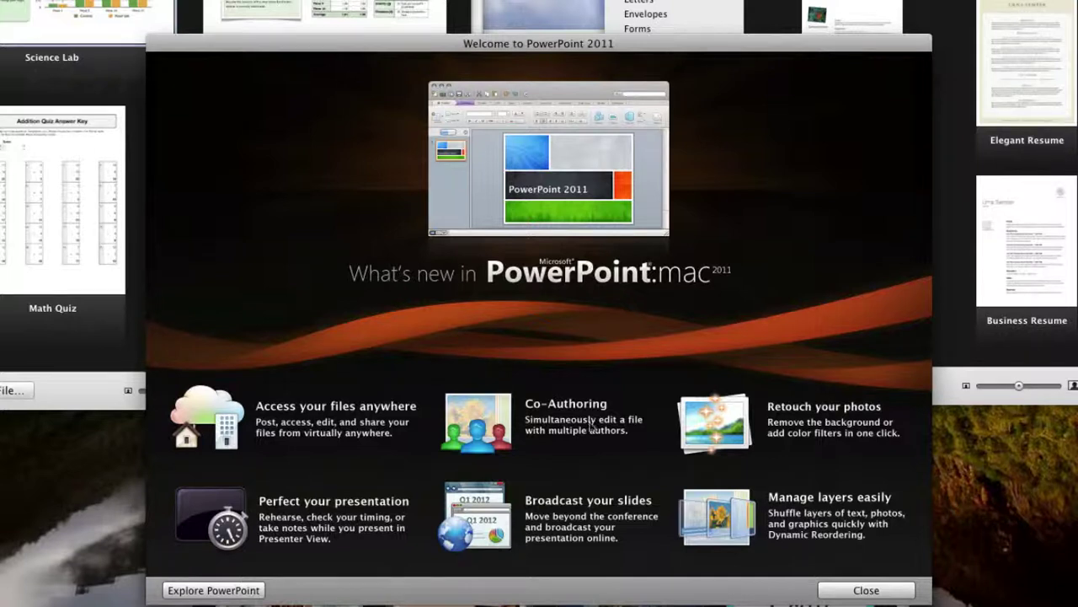
left_click(861, 592)
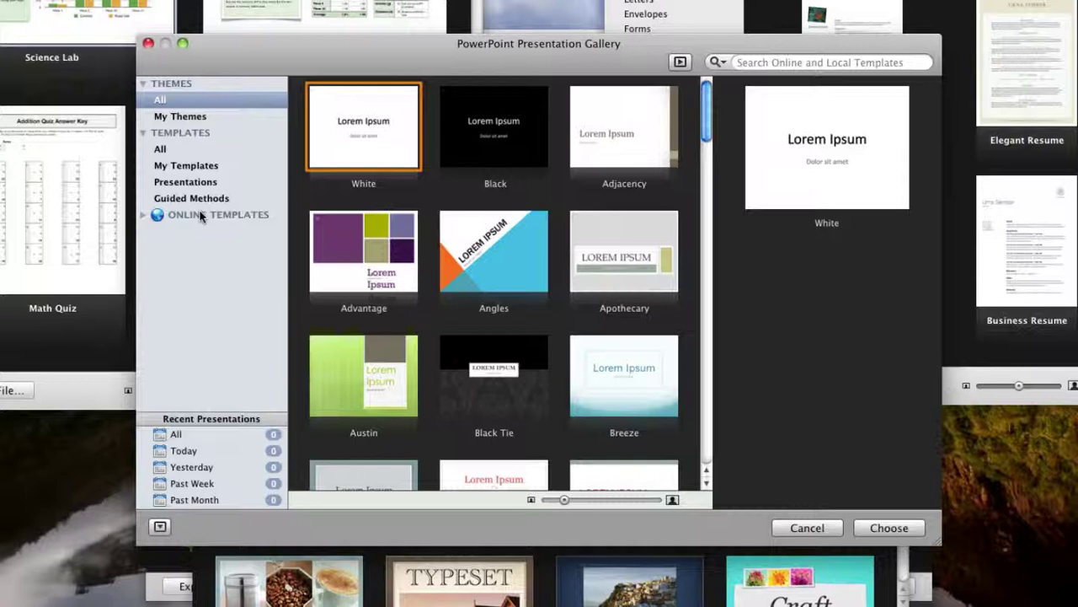
Step: Browse the online Books and Photo albums templates, previewing the Urban design album
left_click(195, 216)
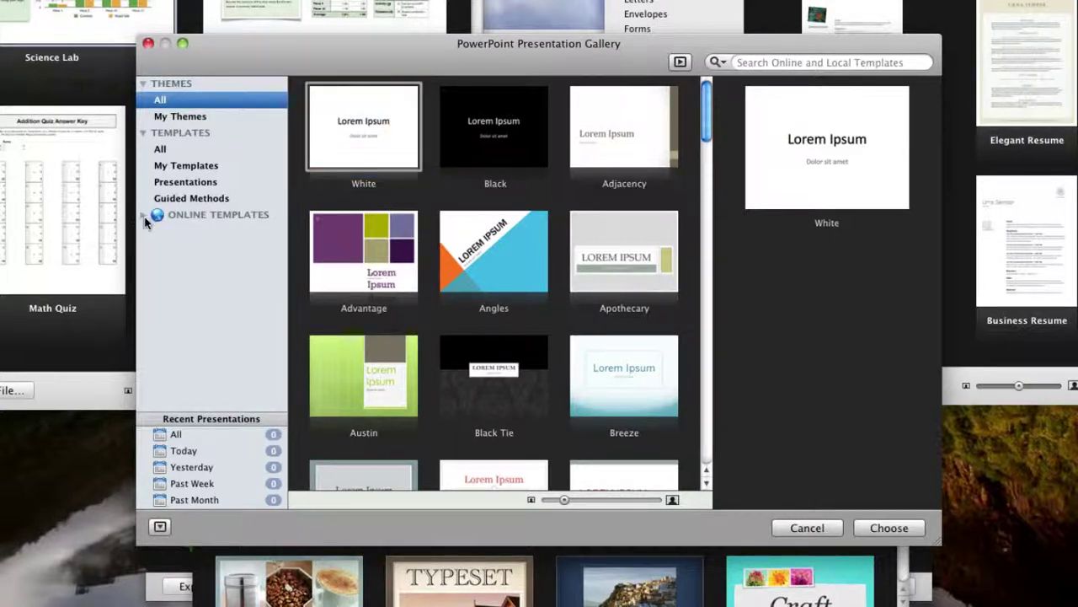
left_click(145, 218)
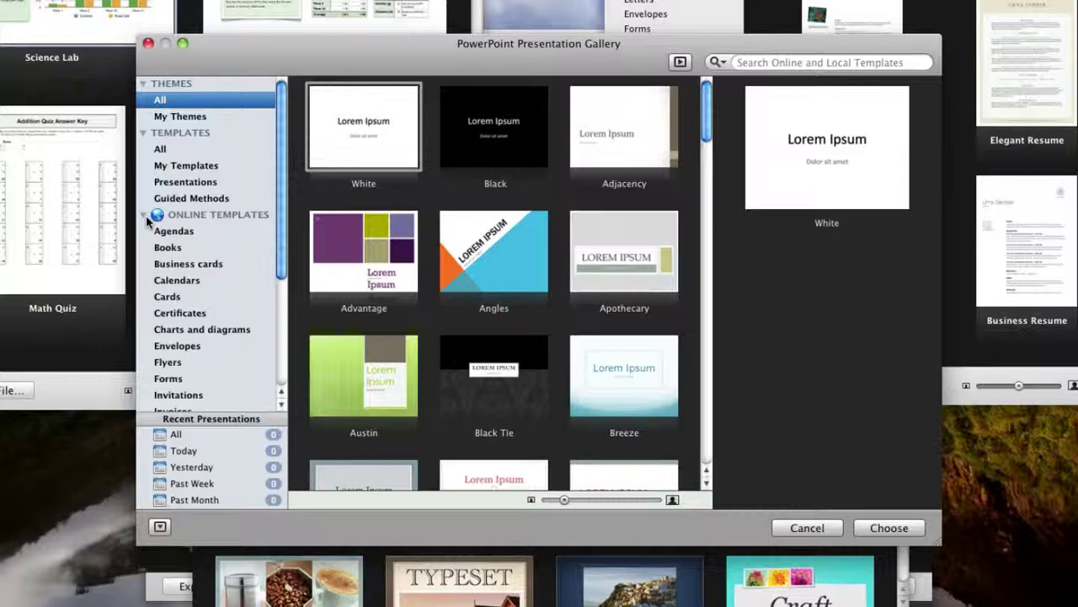
left_click(173, 247)
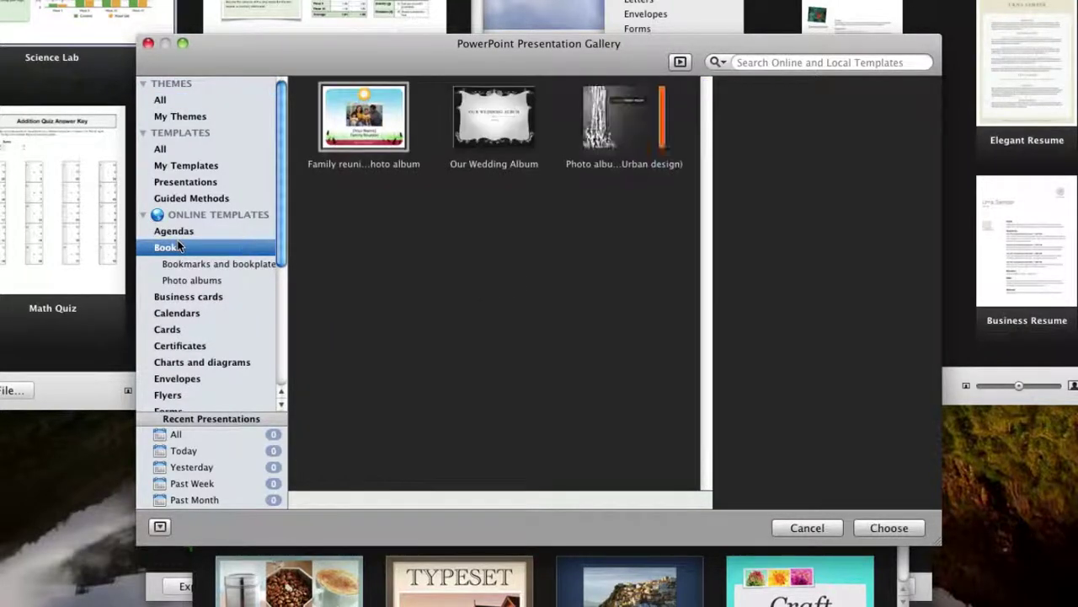
left_click(625, 150)
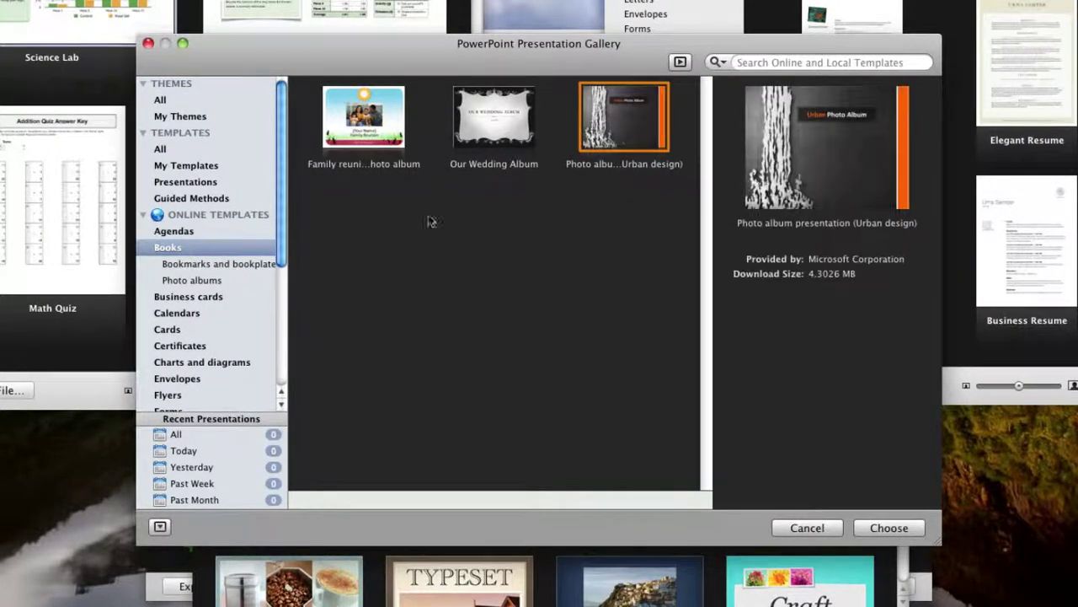
left_click(242, 280)
scroll(241, 278, "down", 3)
Step: View the Cards name and place templates, then show all templates and scroll the grid
left_click(236, 279)
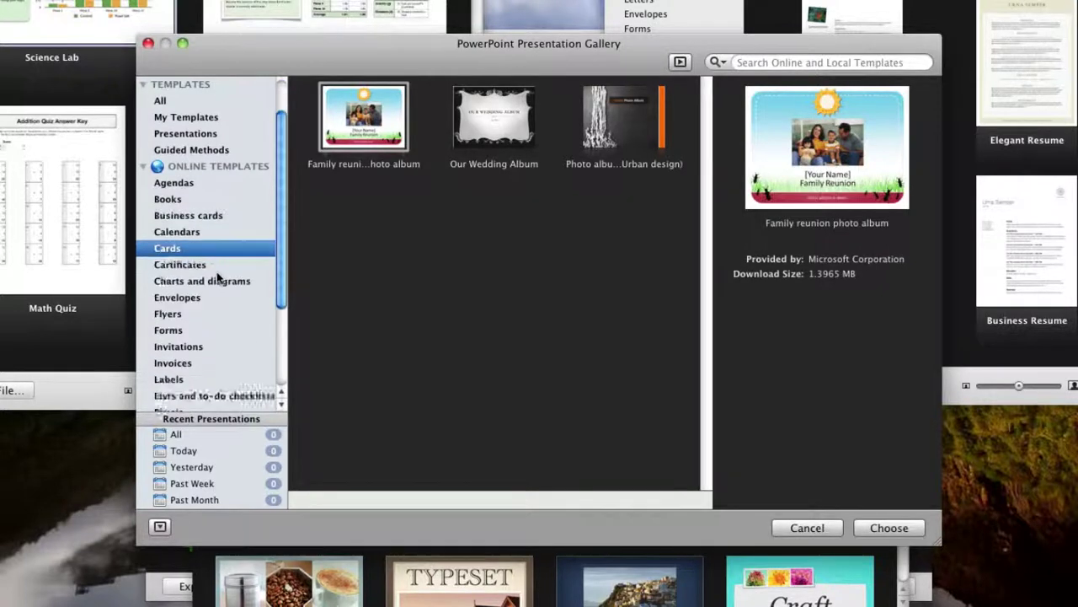
left_click(194, 296)
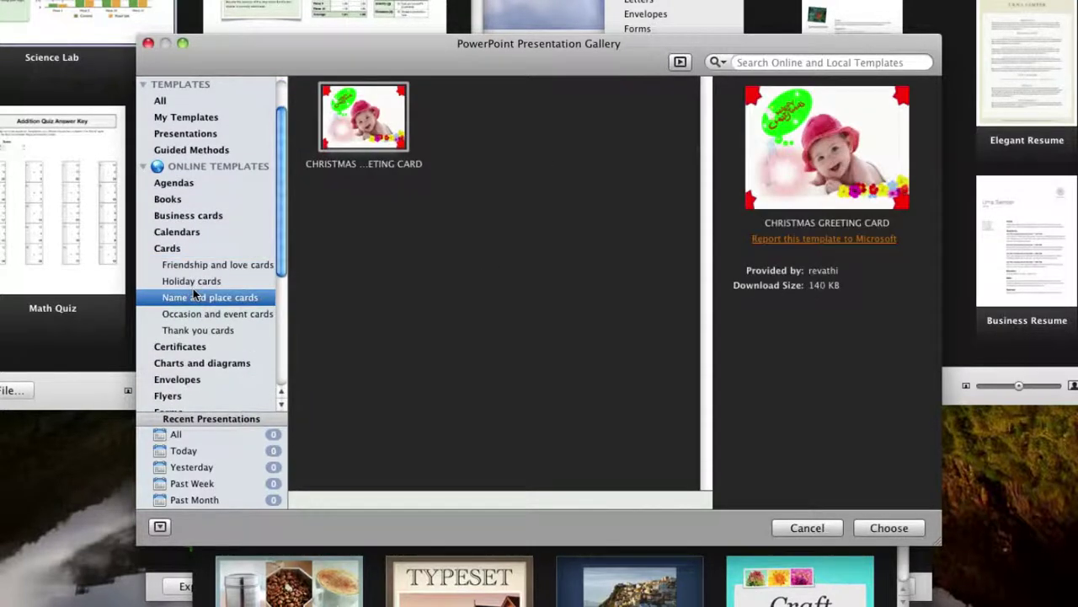
scroll(185, 236, "up", 2)
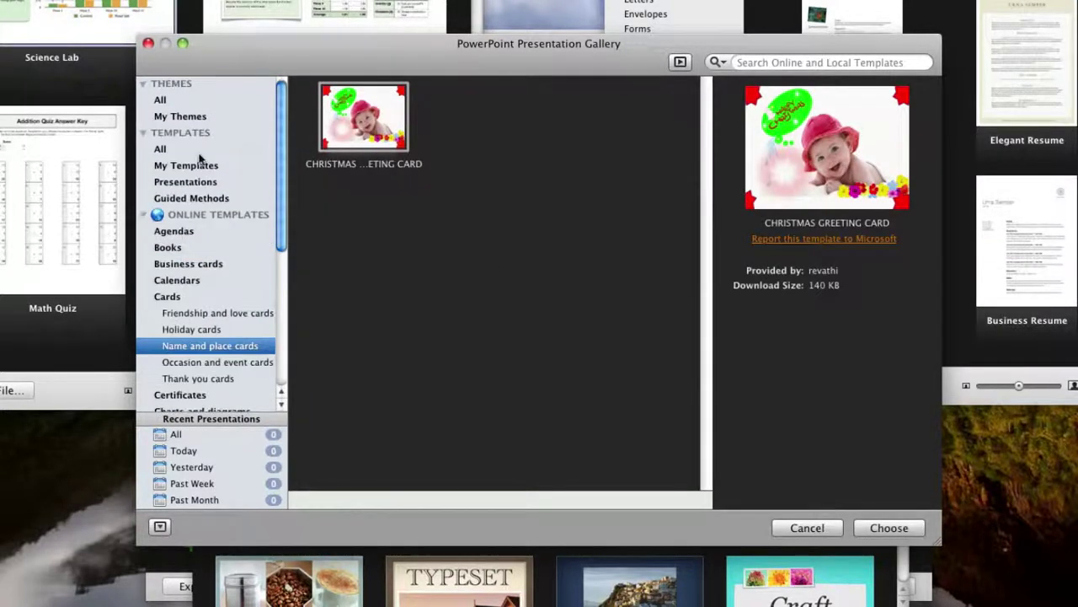
left_click(160, 150)
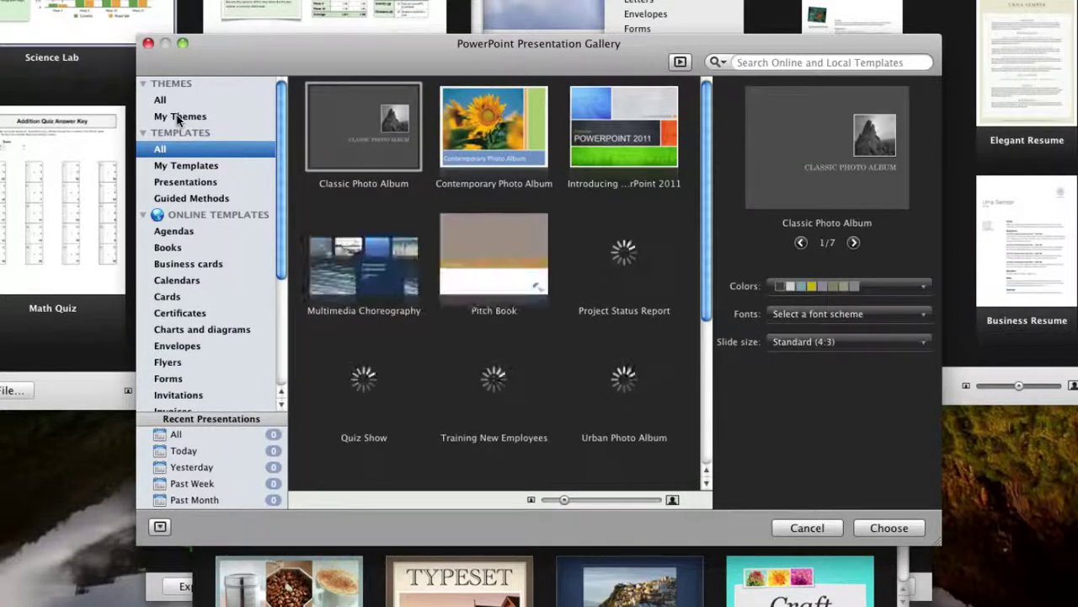
scroll(364, 280, "down", 3)
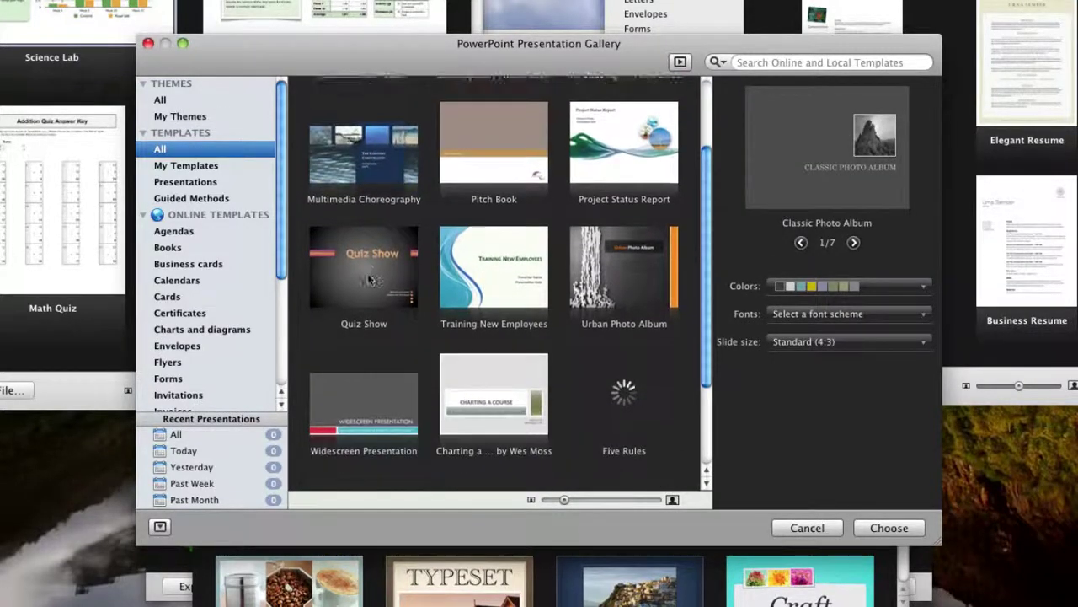
scroll(364, 295, "up", 3)
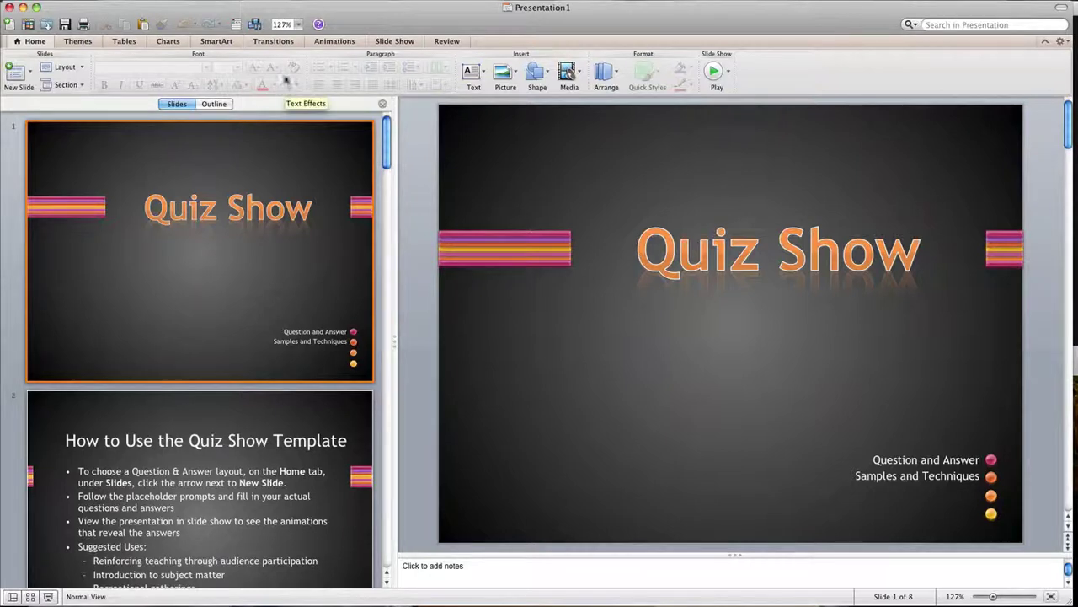
Step: Scroll through the slides of the new Quiz Show presentation
scroll(299, 138, "down", 10)
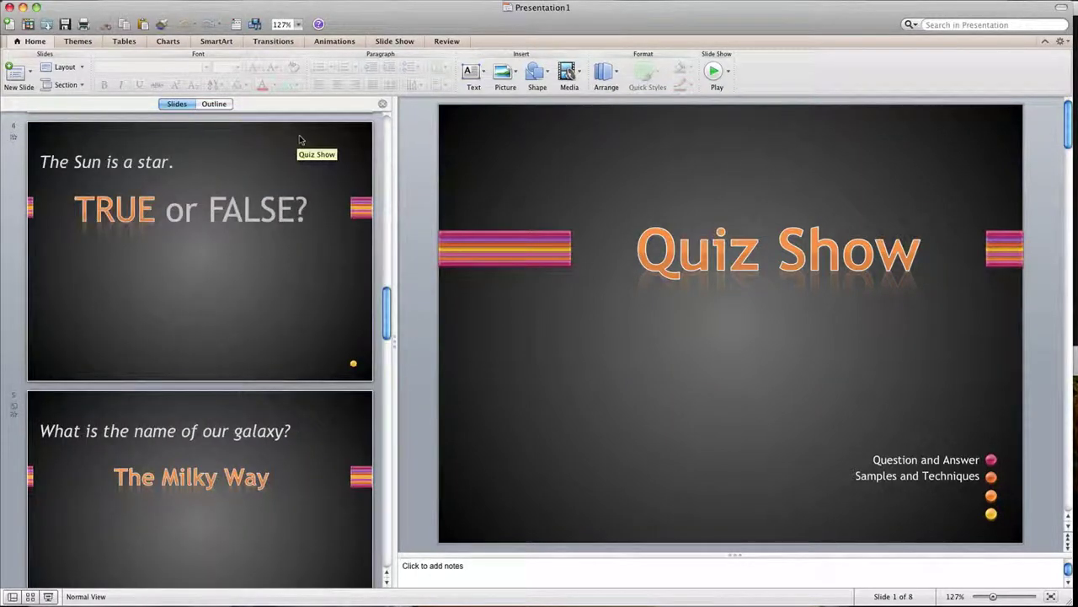
scroll(299, 137, "up", 10)
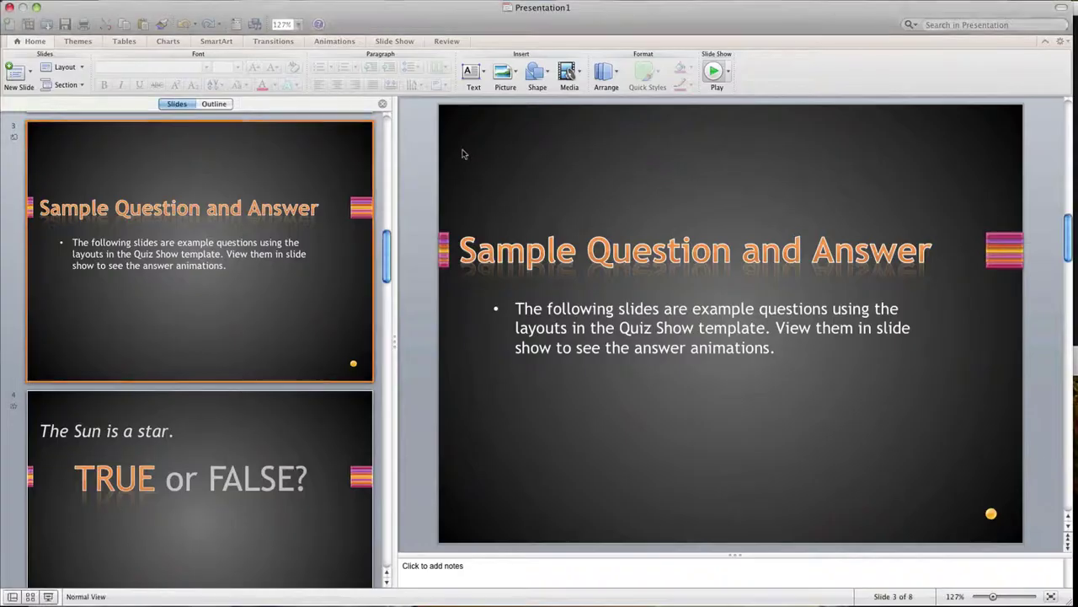
Step: Select the Quiz Show title slide and apply the light blue theme
left_click(103, 198)
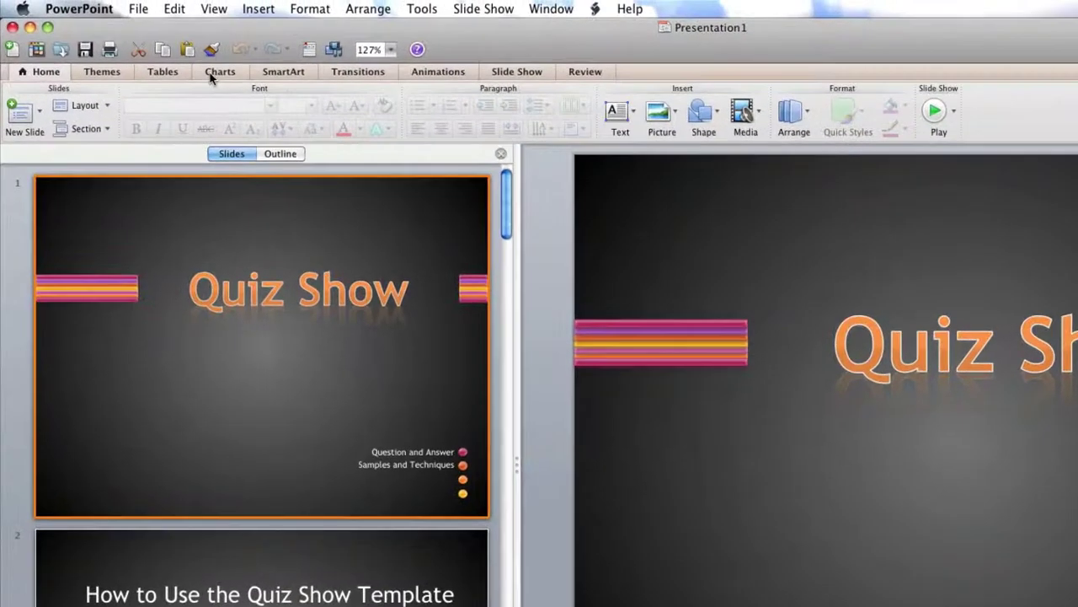
left_click(77, 40)
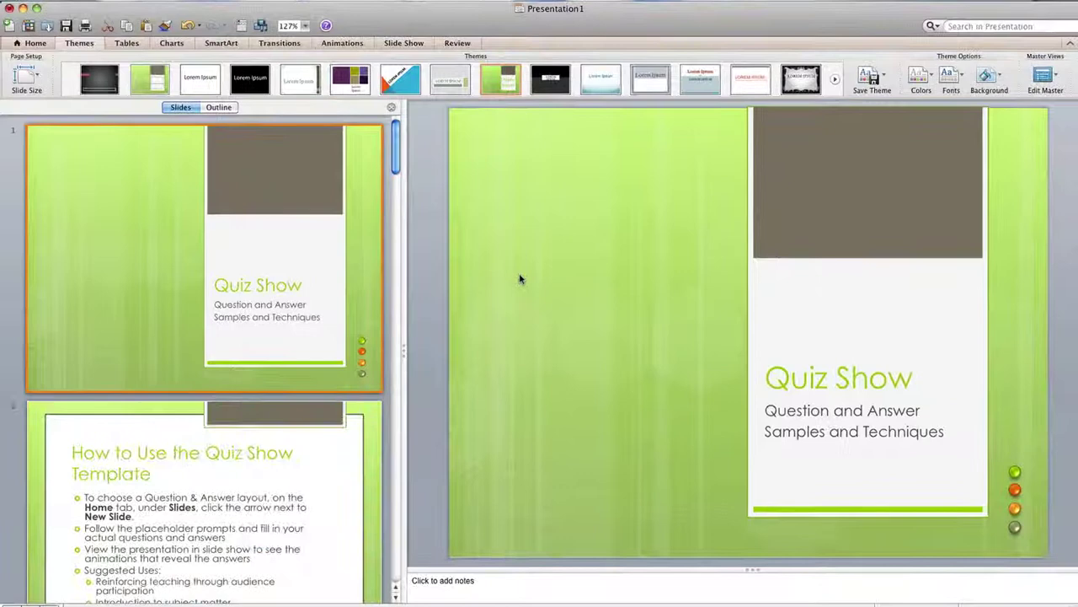
scroll(283, 291, "down", 15)
scroll(283, 291, "up", 15)
left_click(601, 79)
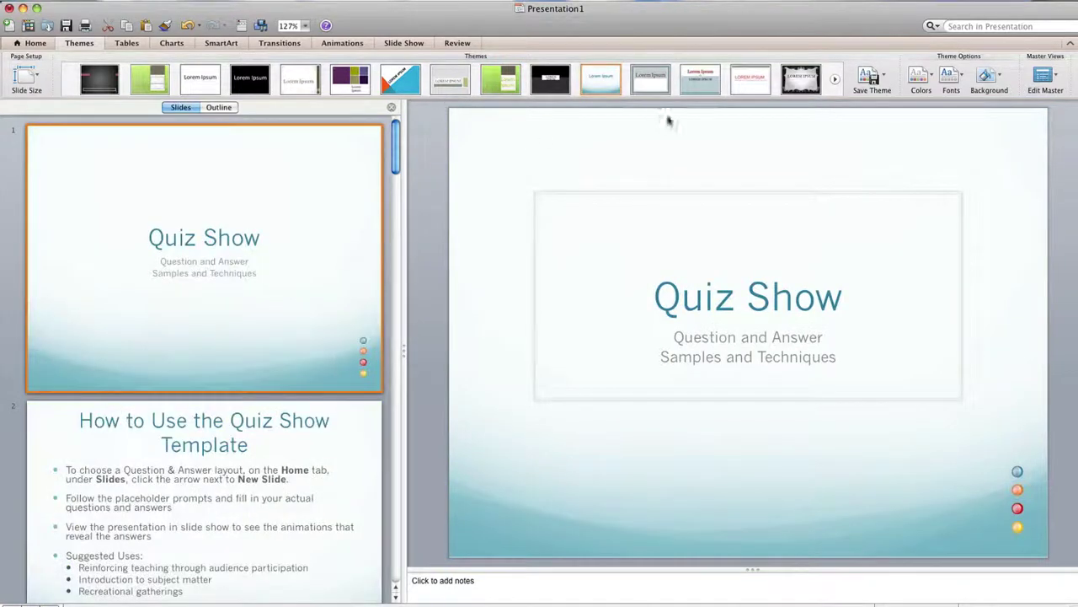
Step: Browse the Tables, Charts, SmartArt, Transitions and Animations tabs, then close the presentation
left_click(127, 43)
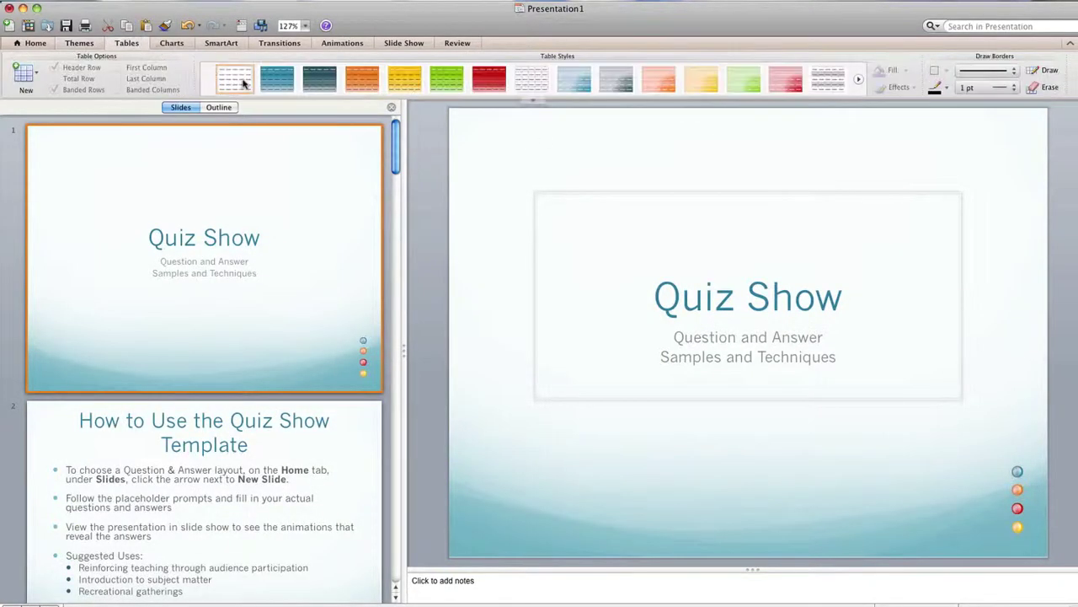
scroll(352, 148, "down", 15)
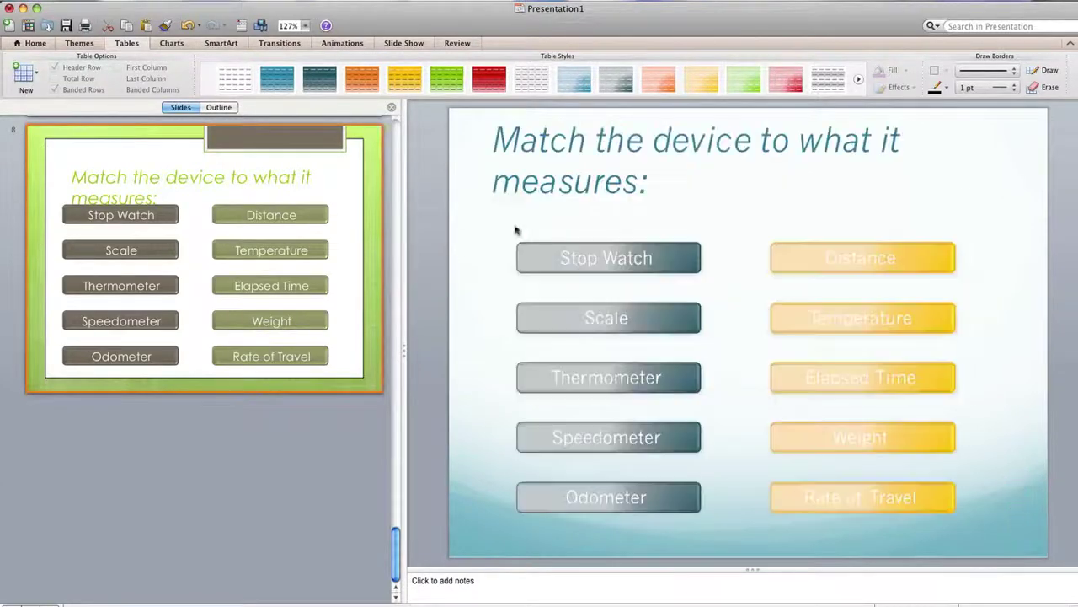
scroll(683, 278, "up", 10)
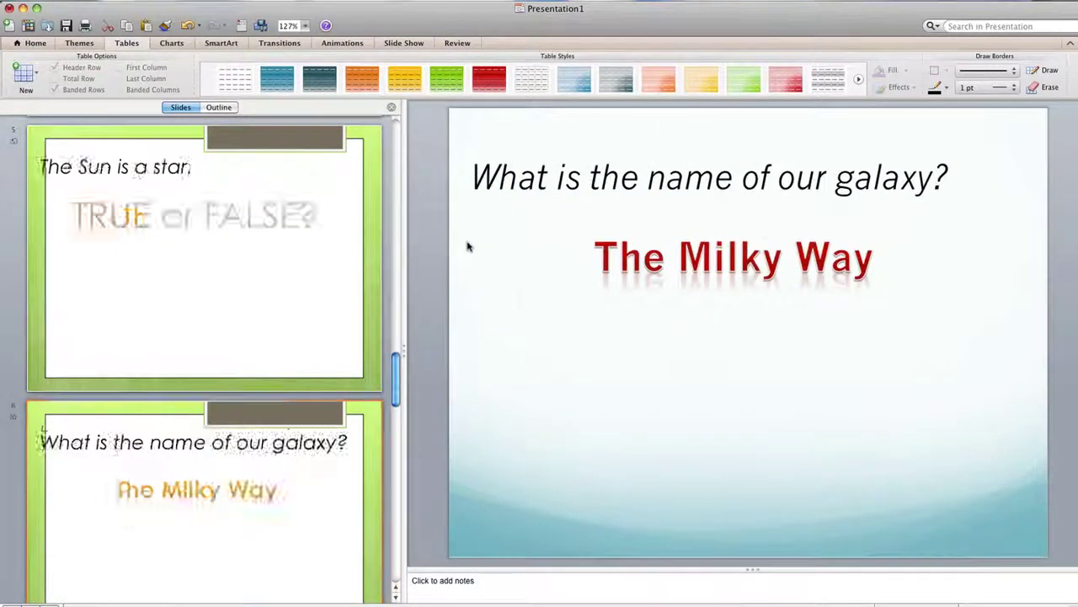
scroll(352, 242, "up", 3)
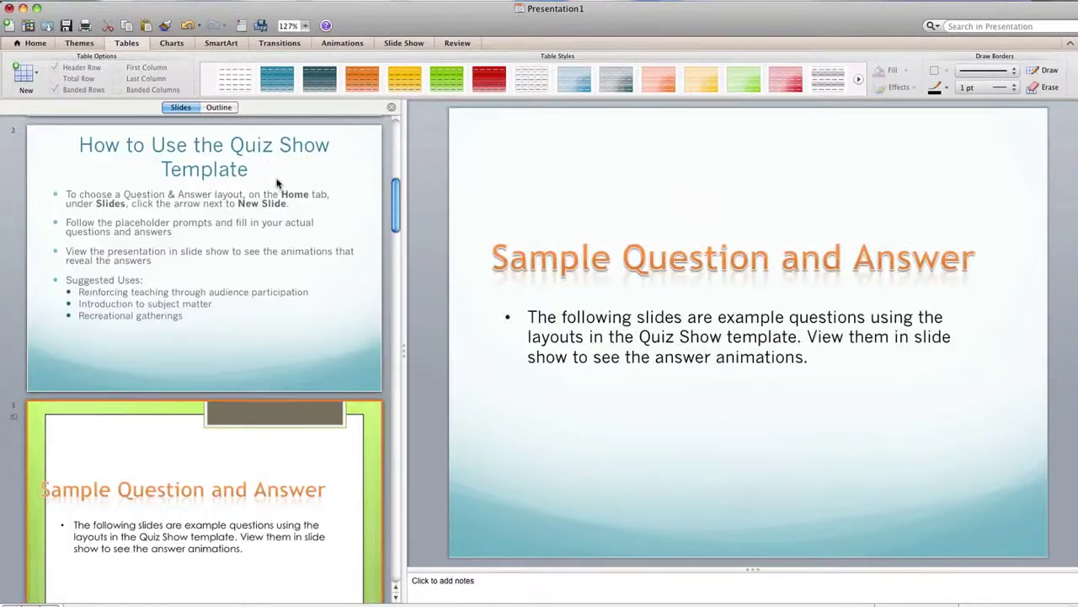
left_click(185, 47)
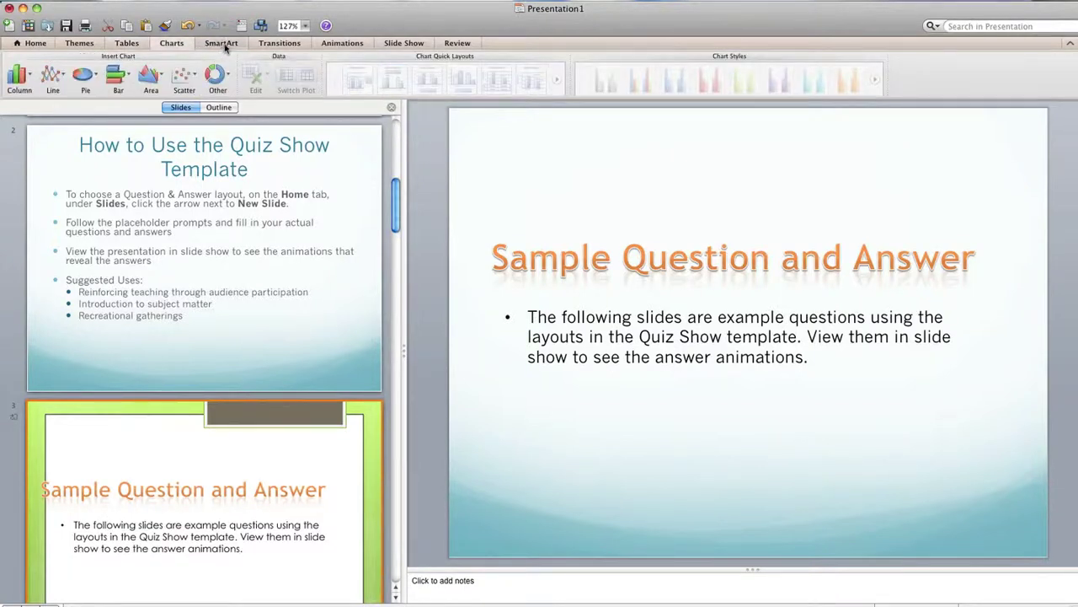
left_click(219, 45)
left_click(271, 44)
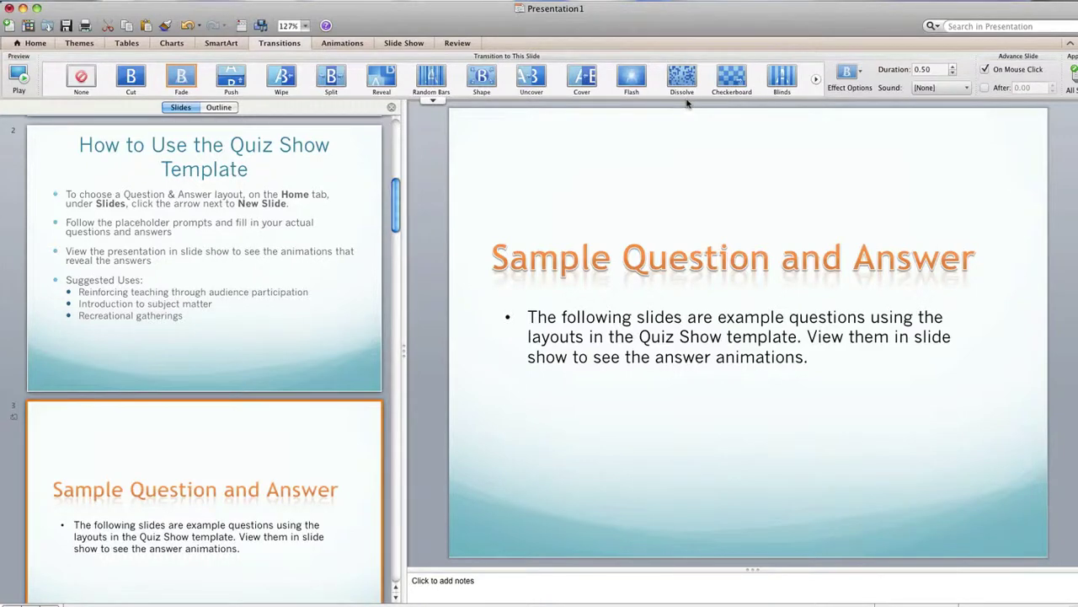
left_click(434, 99)
left_click(433, 99)
left_click(342, 43)
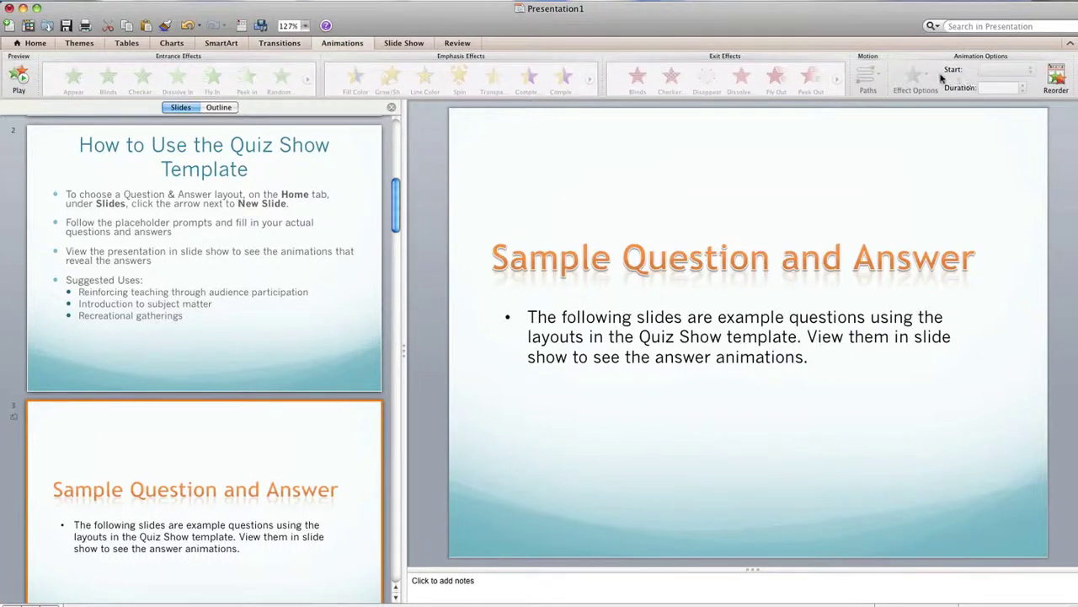
key("super+w")
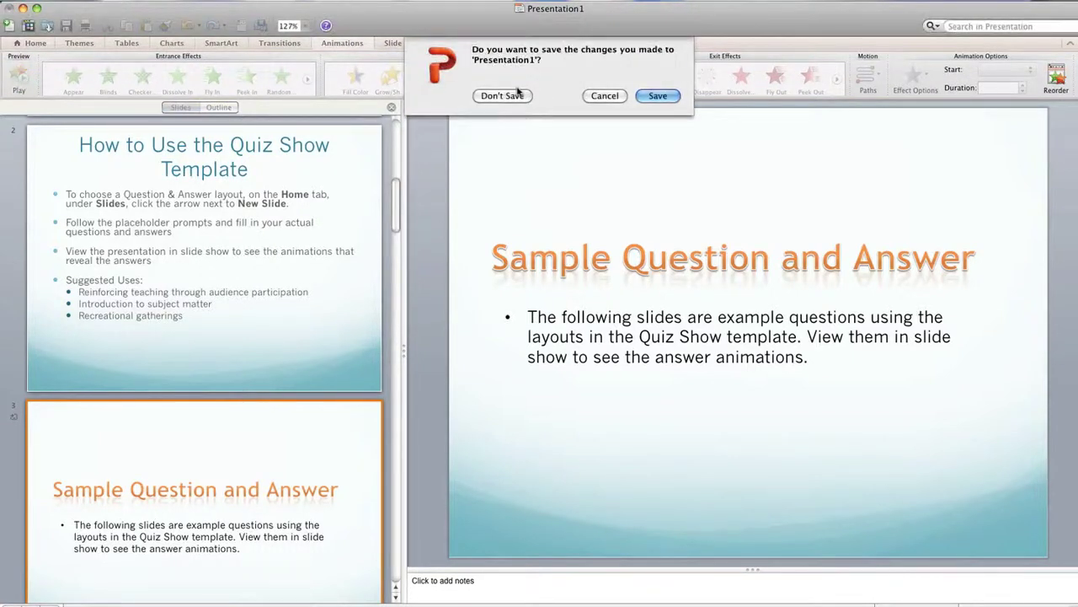
Step: Discard the PowerPoint changes, then create a Keynote presentation from the Portfolio theme
left_click(503, 94)
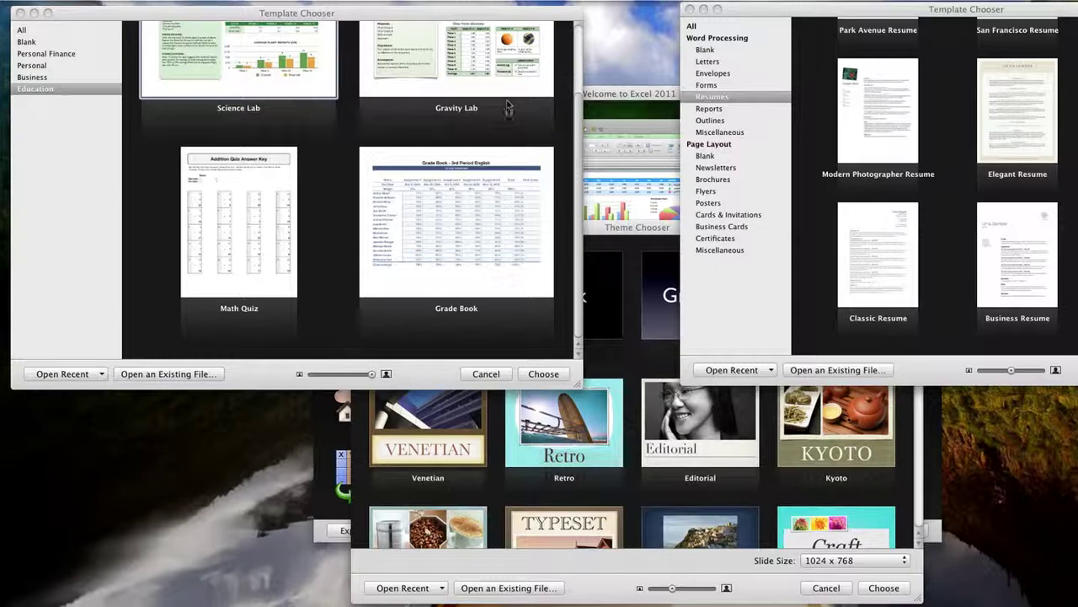
left_click(405, 158)
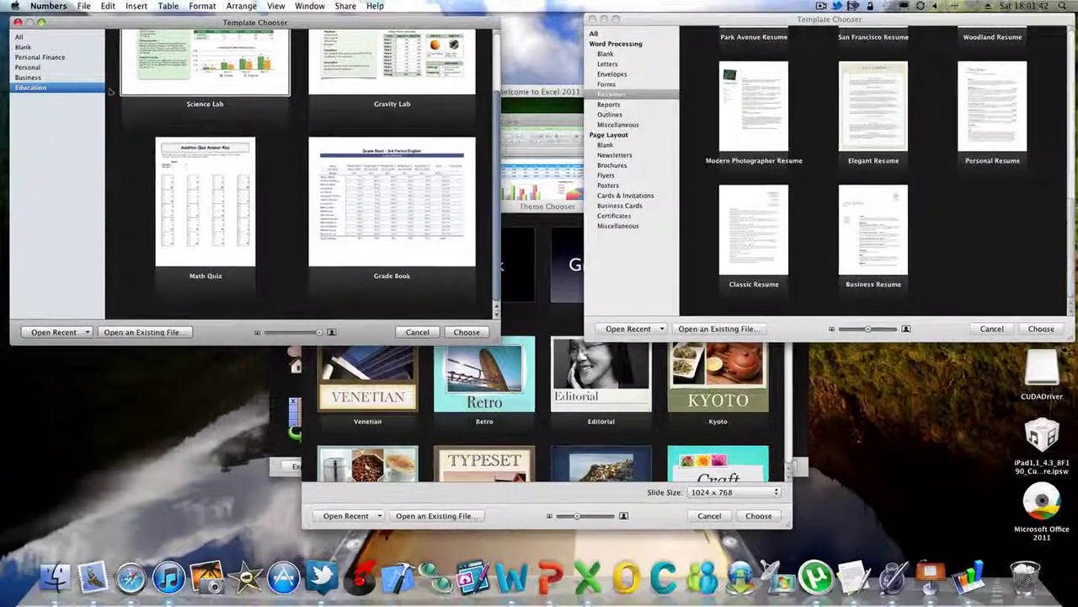
key("F9")
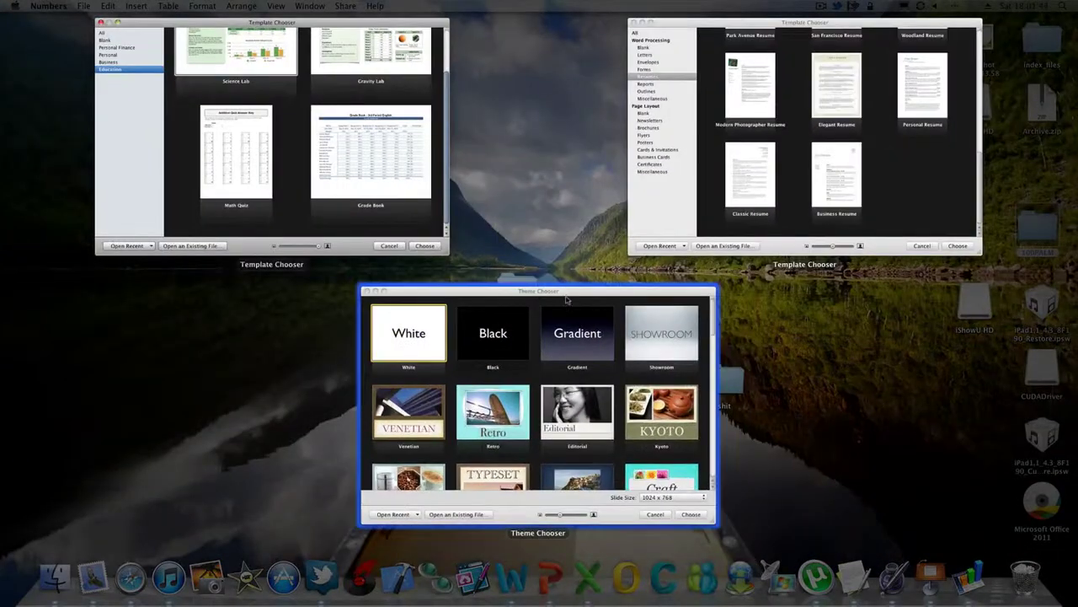
left_click(567, 299)
scroll(499, 311, "down", 5)
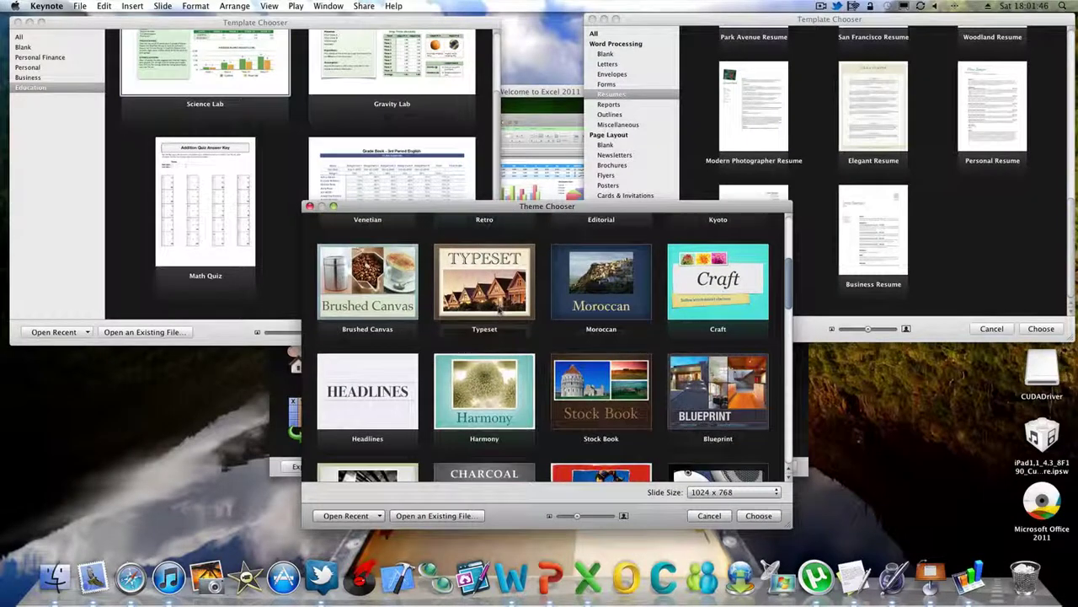
scroll(499, 311, "up", 5)
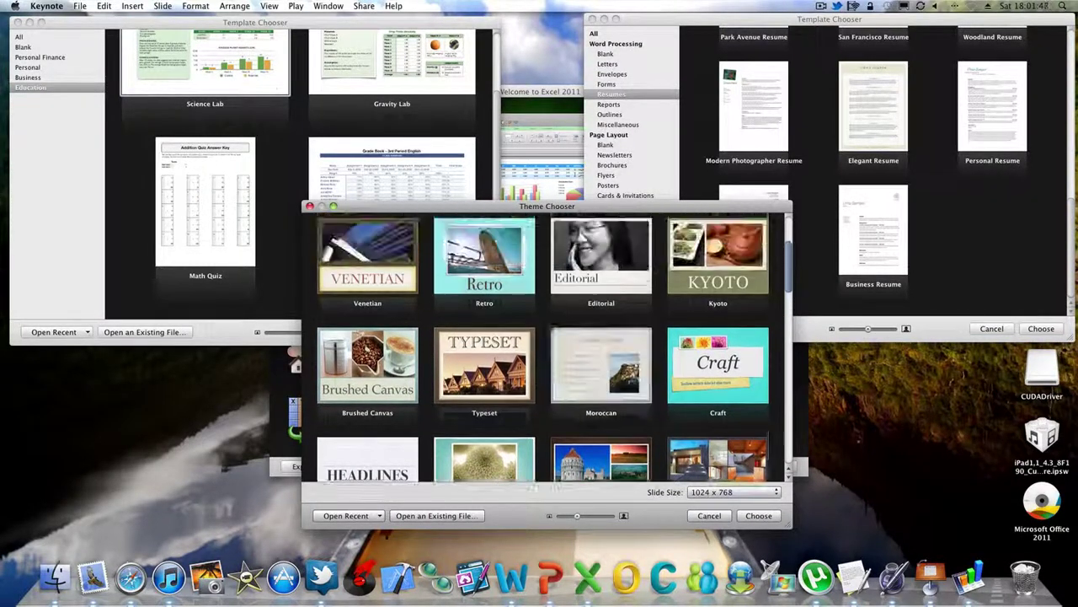
scroll(546, 302, "down", 6)
scroll(546, 301, "down", 5)
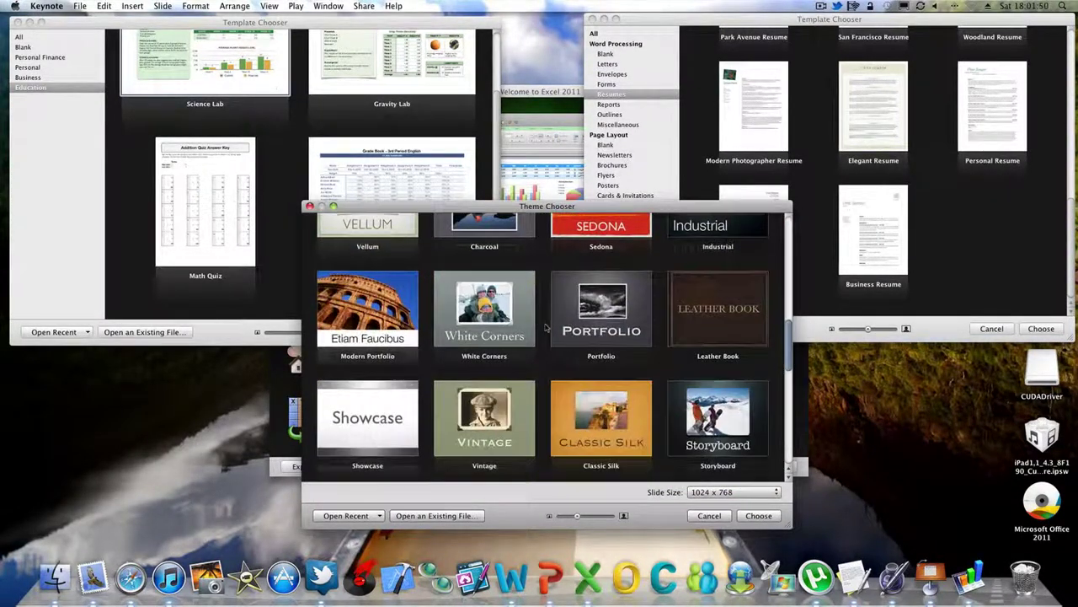
left_click(579, 309)
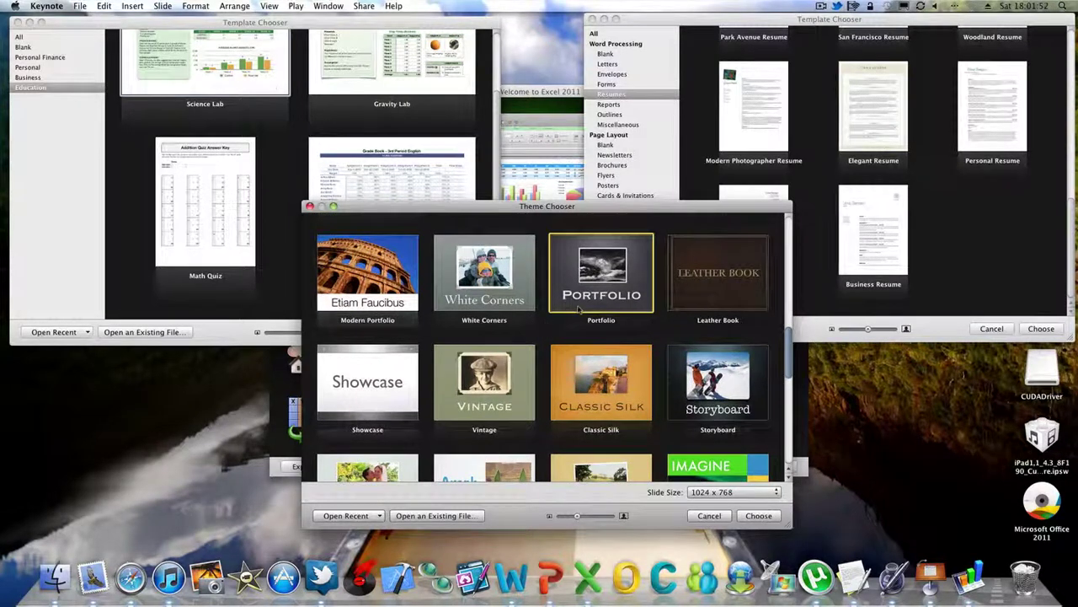
double_click(579, 309)
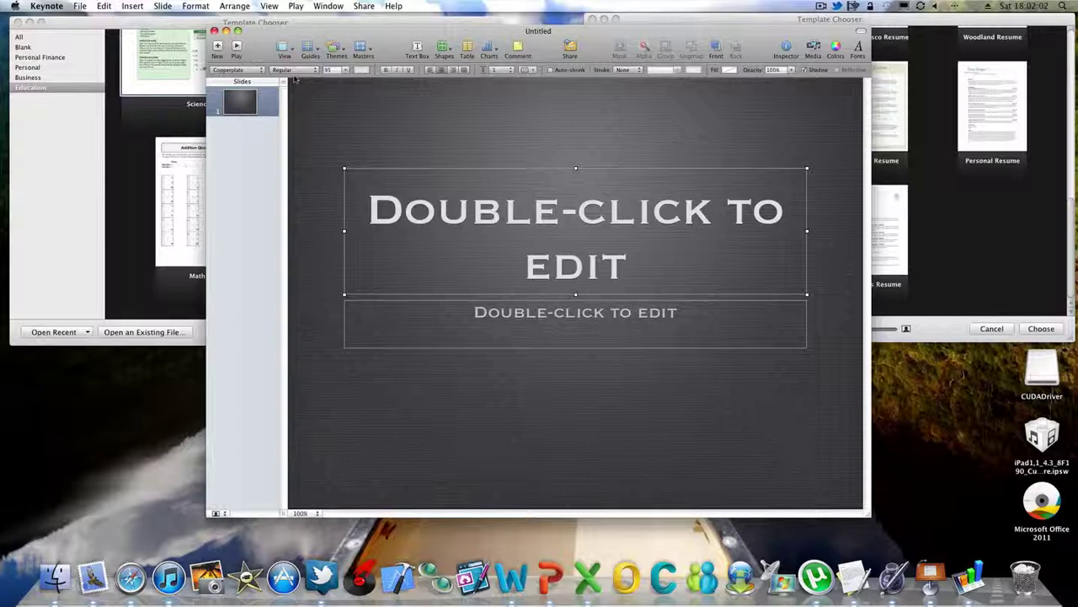
Step: Look through Keynote's view, guide, theme and transition options, then quit Keynote and Numbers
left_click(285, 50)
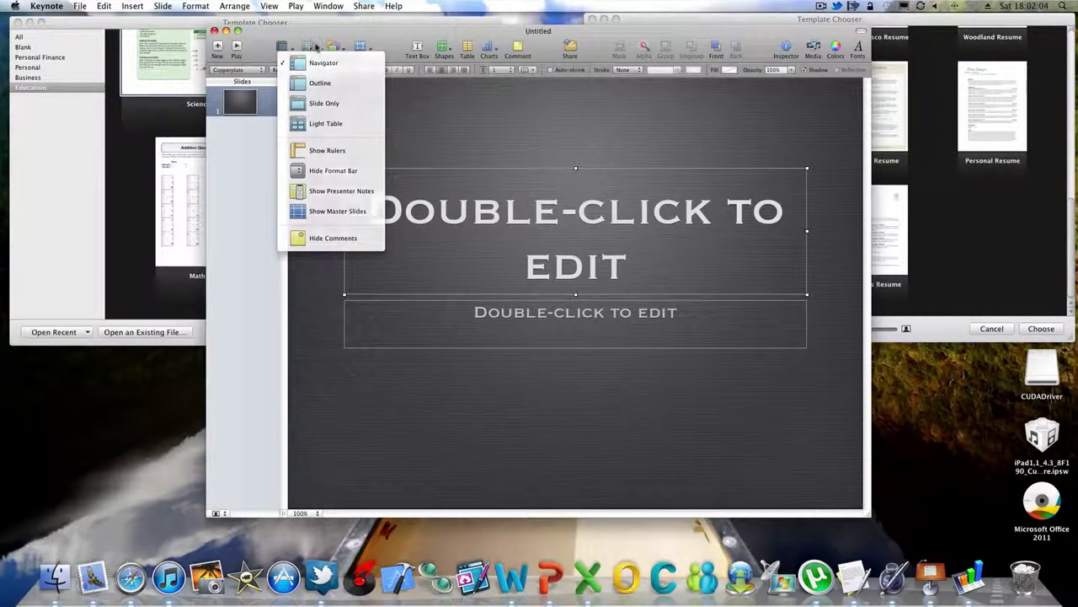
left_click(310, 51)
left_click(335, 48)
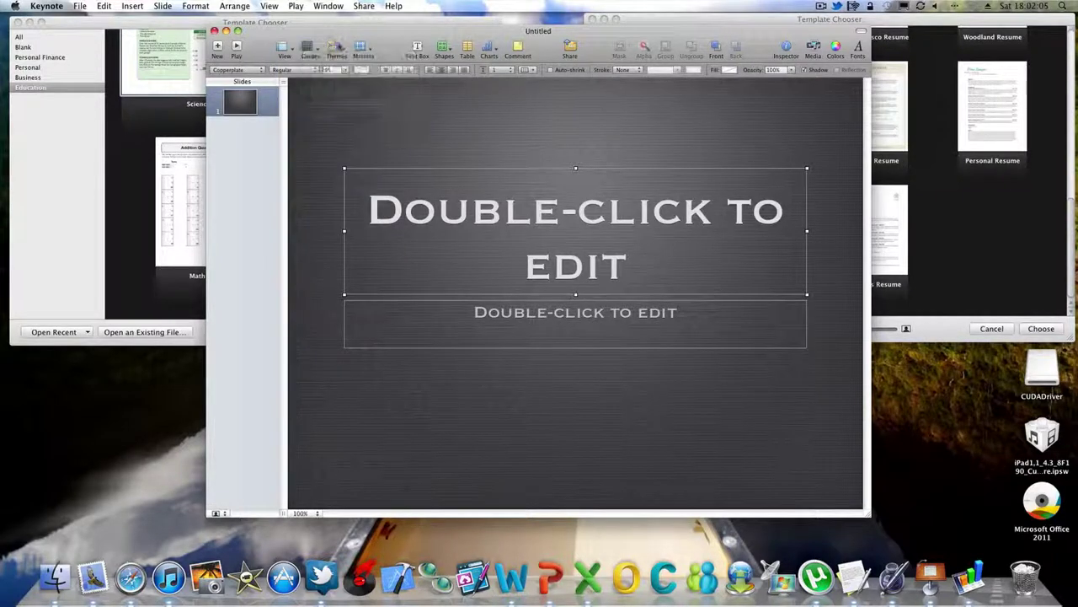
left_click(335, 49)
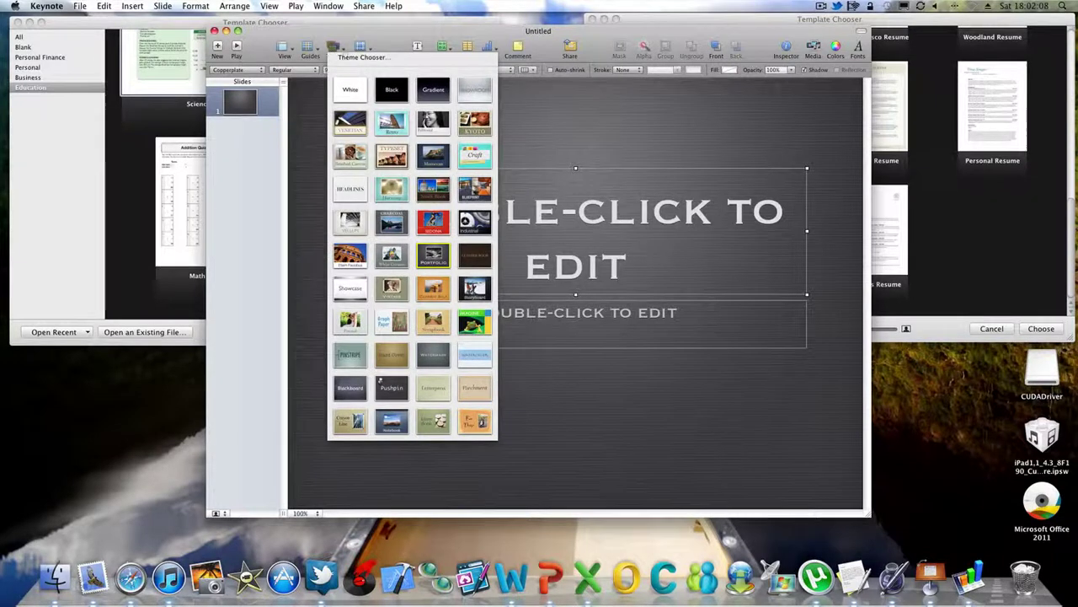
key("Escape")
left_click(786, 49)
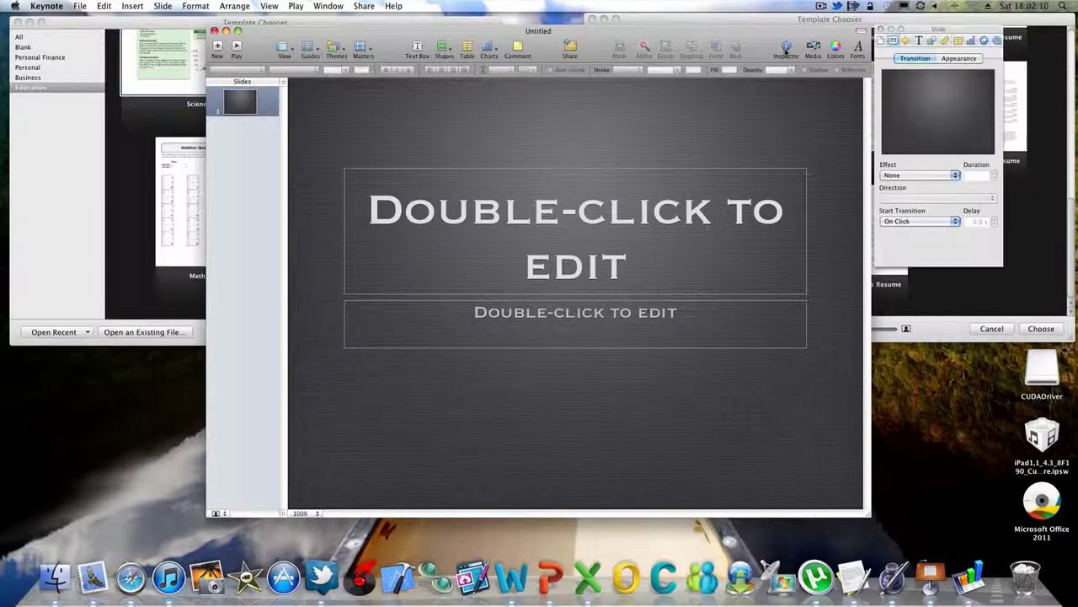
left_click(881, 29)
key("super+w")
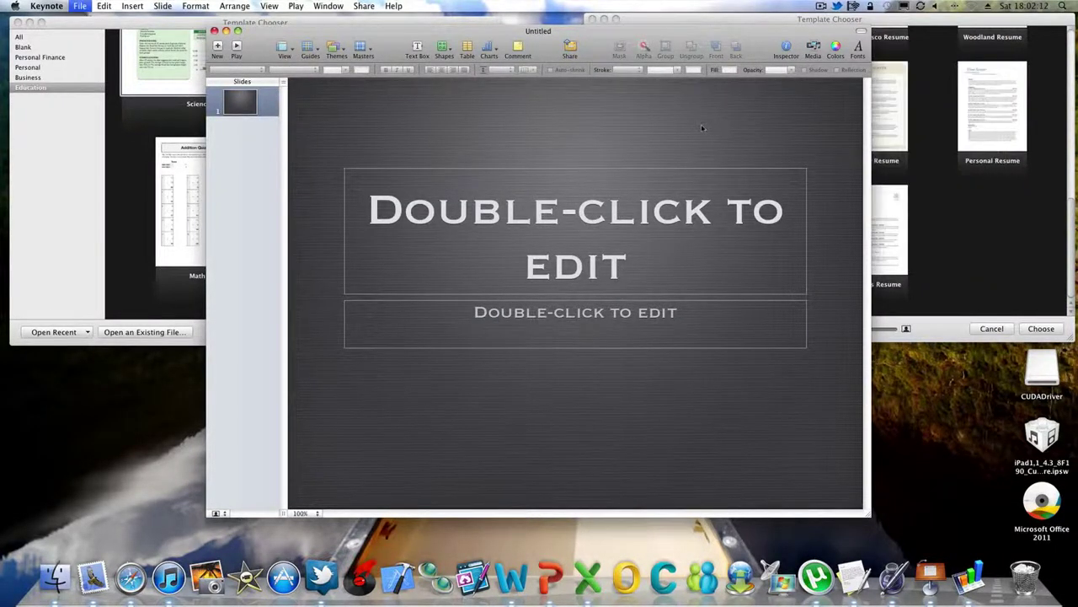
key("super+q")
Step: Quit Pages, ignore the Numbers crash alert, close Excel's welcome, and open Pros vs Cons
key("super+w")
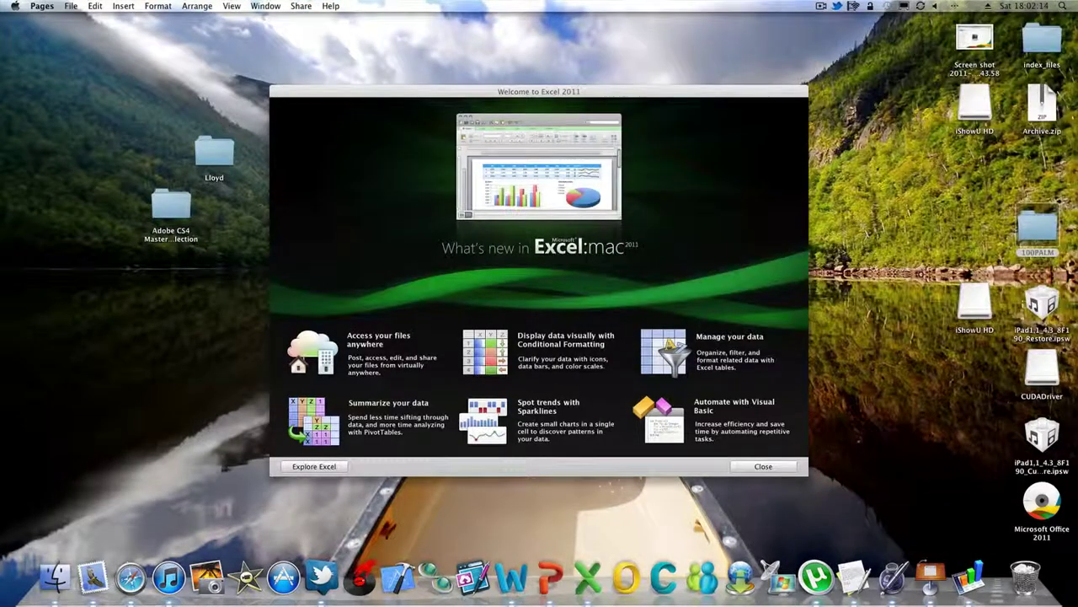
key("super+q")
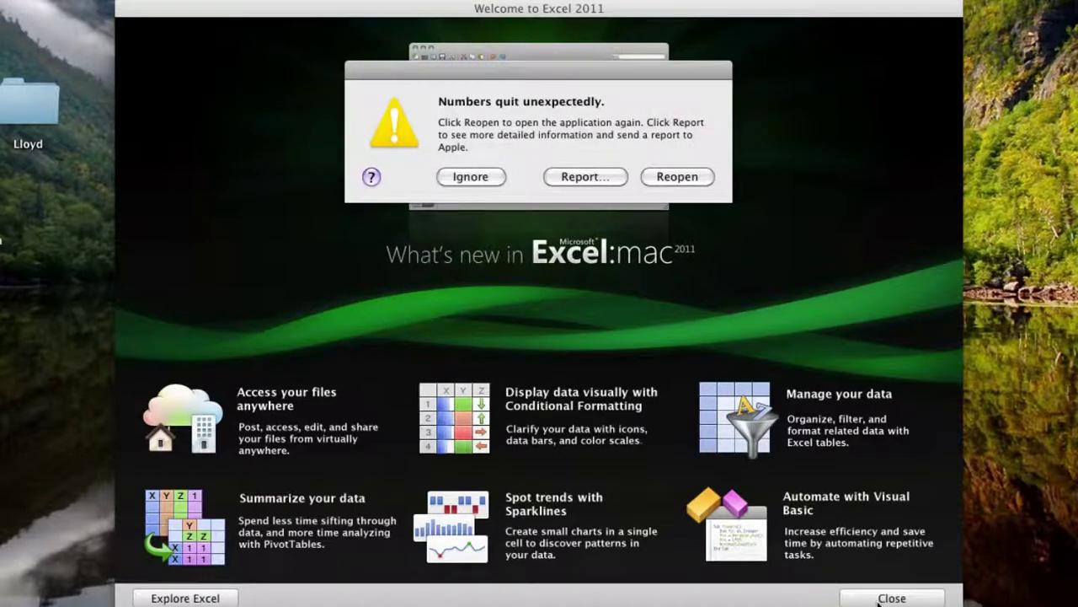
left_click(482, 179)
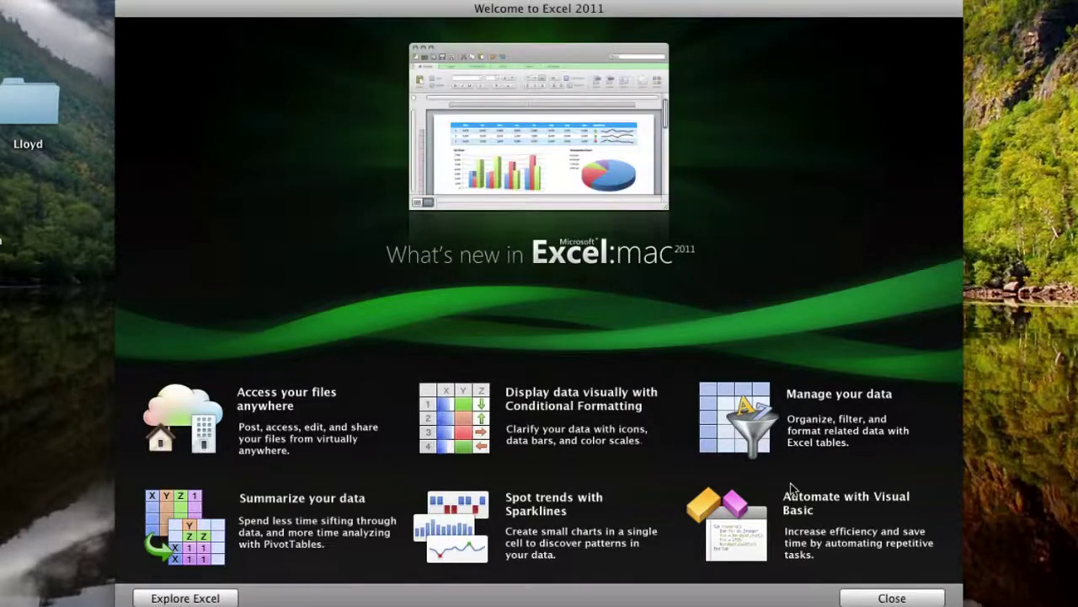
left_click(891, 596)
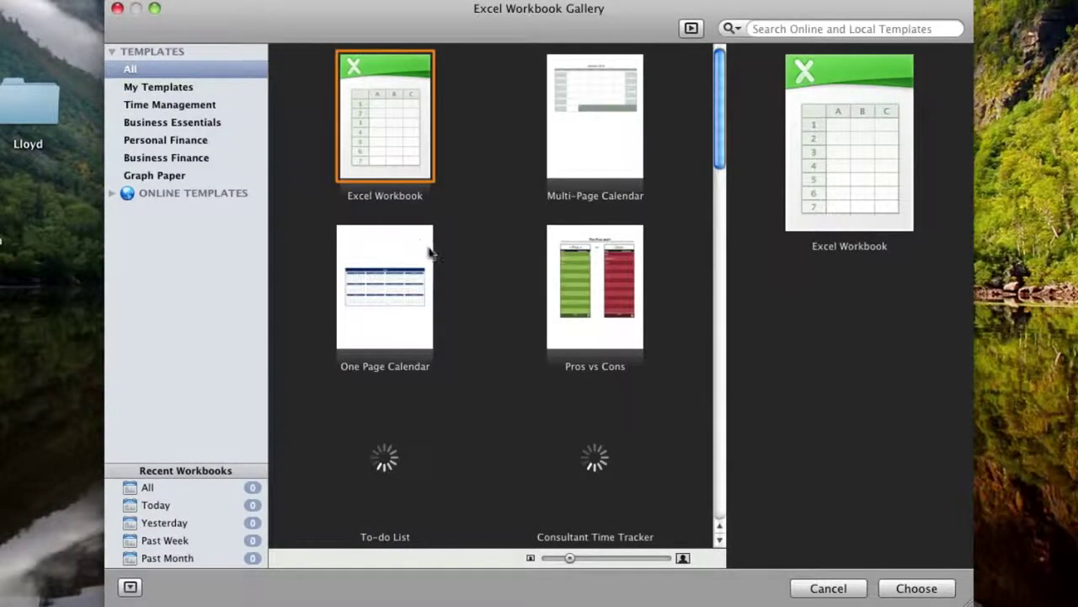
scroll(430, 252, "down", 1)
double_click(581, 249)
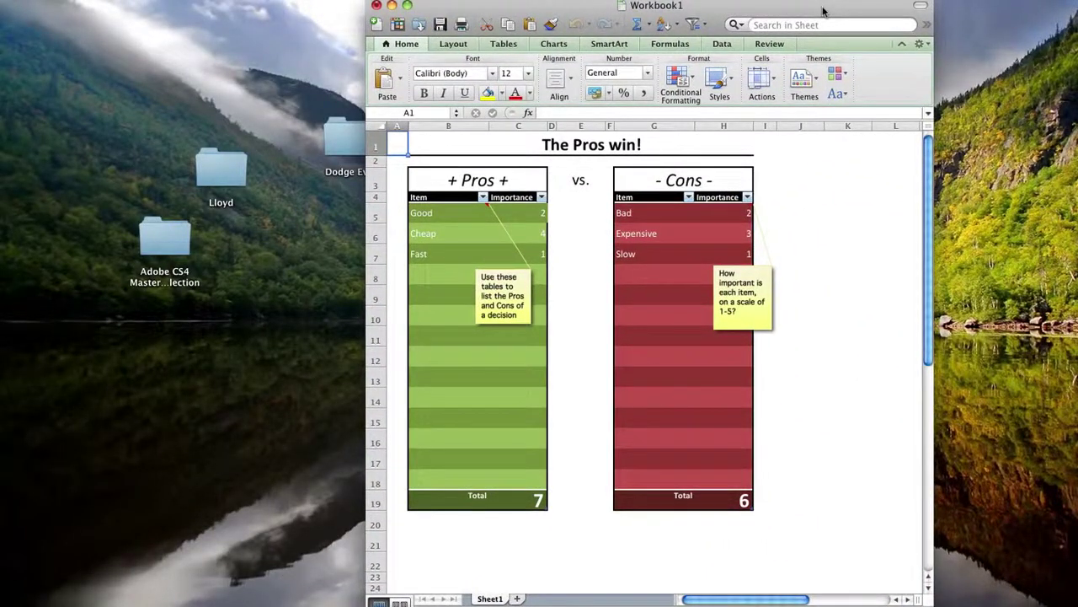
Step: Enter 5 as Good's importance, raising the Pros total to 10, and maximize the window
left_click(475, 217)
left_click(512, 215)
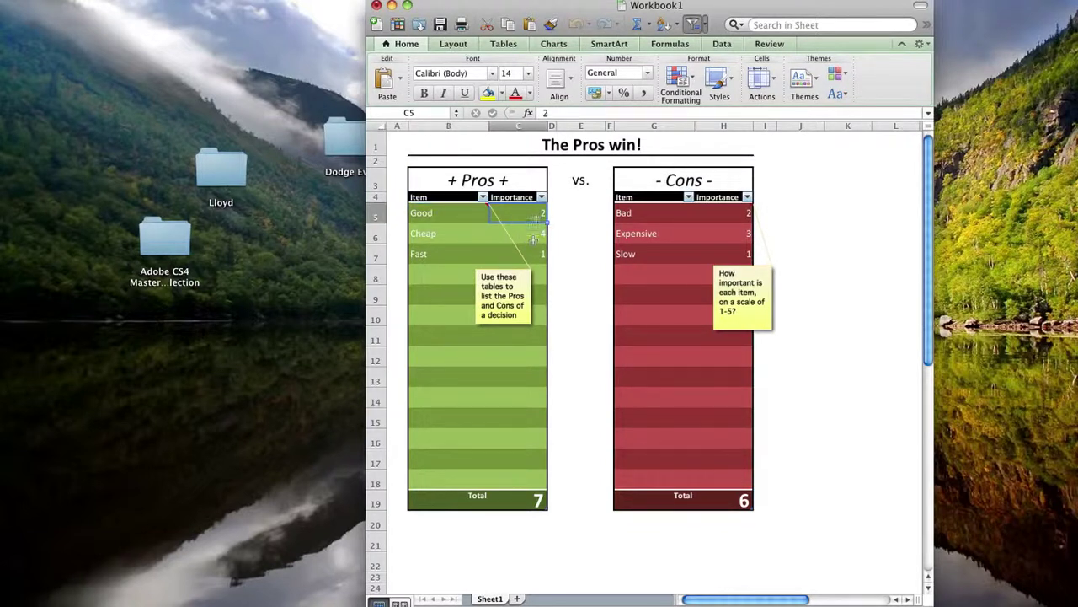
type("5")
key("Return")
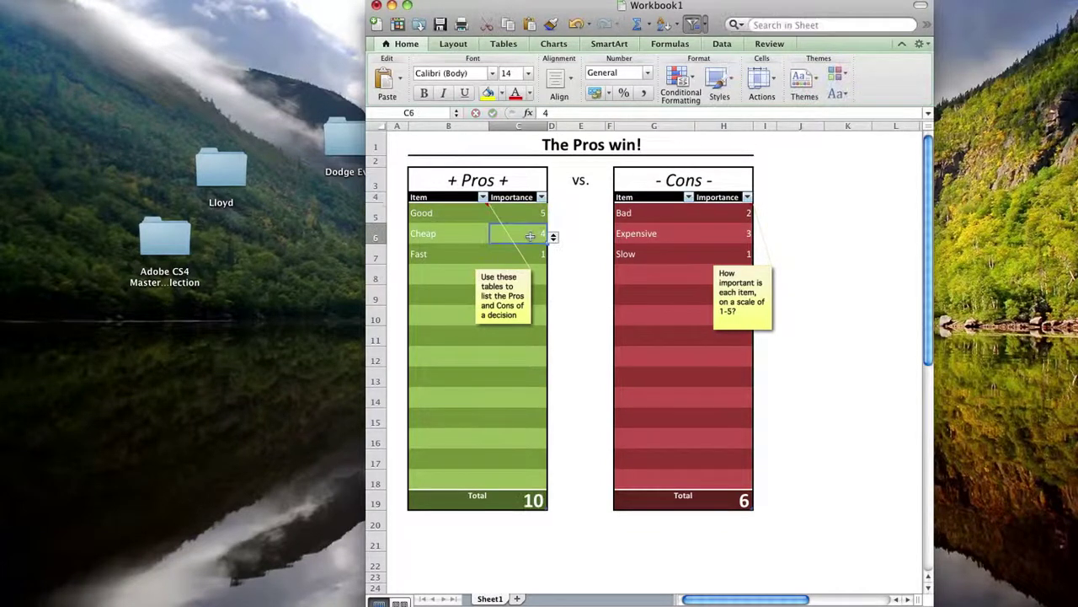
left_click(532, 218)
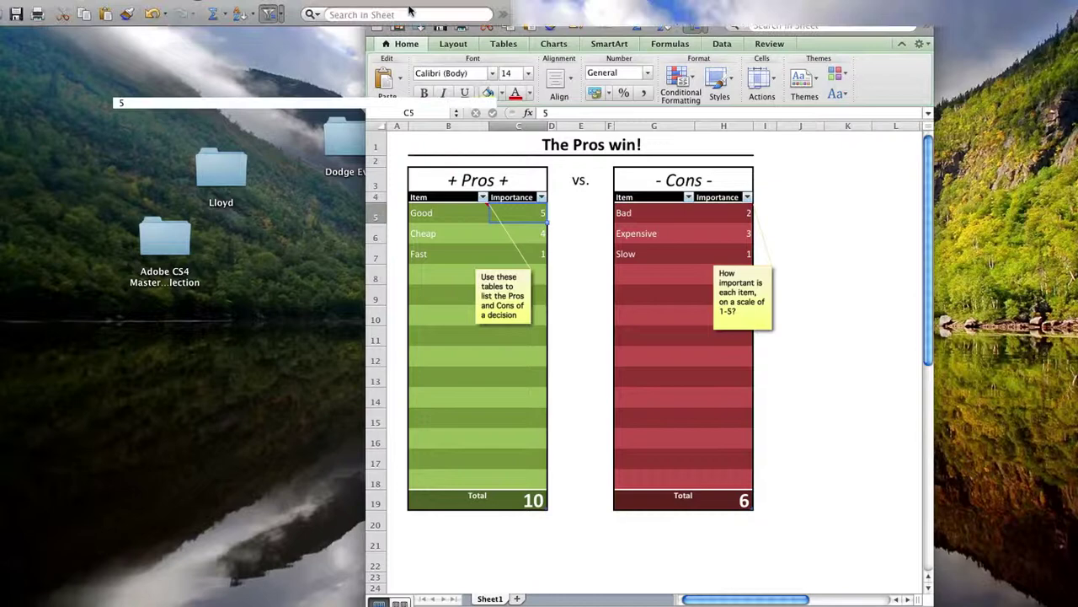
left_click(408, 6)
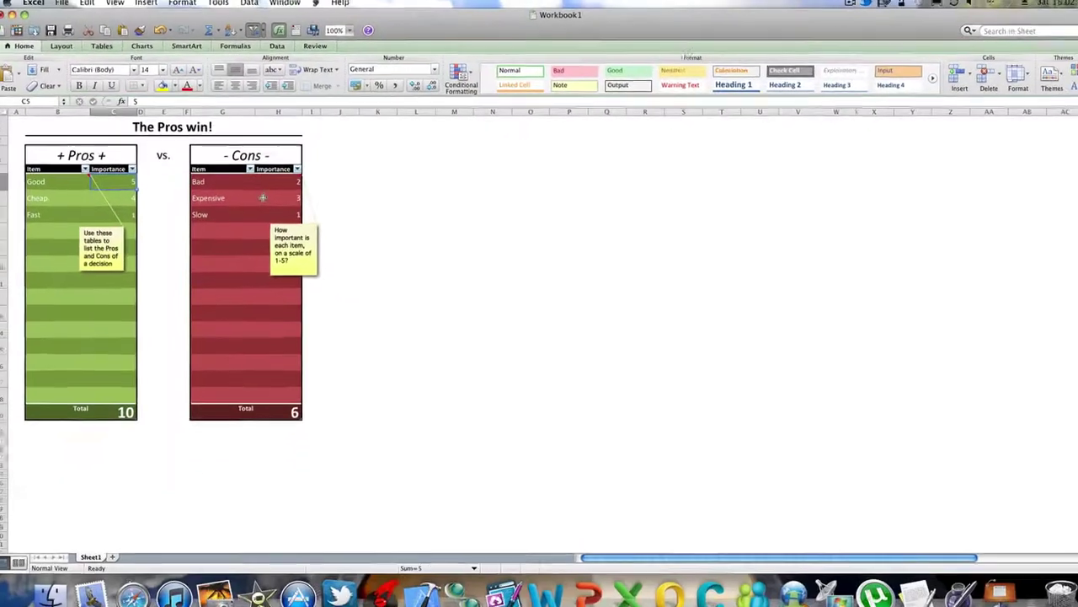
left_click(454, 247)
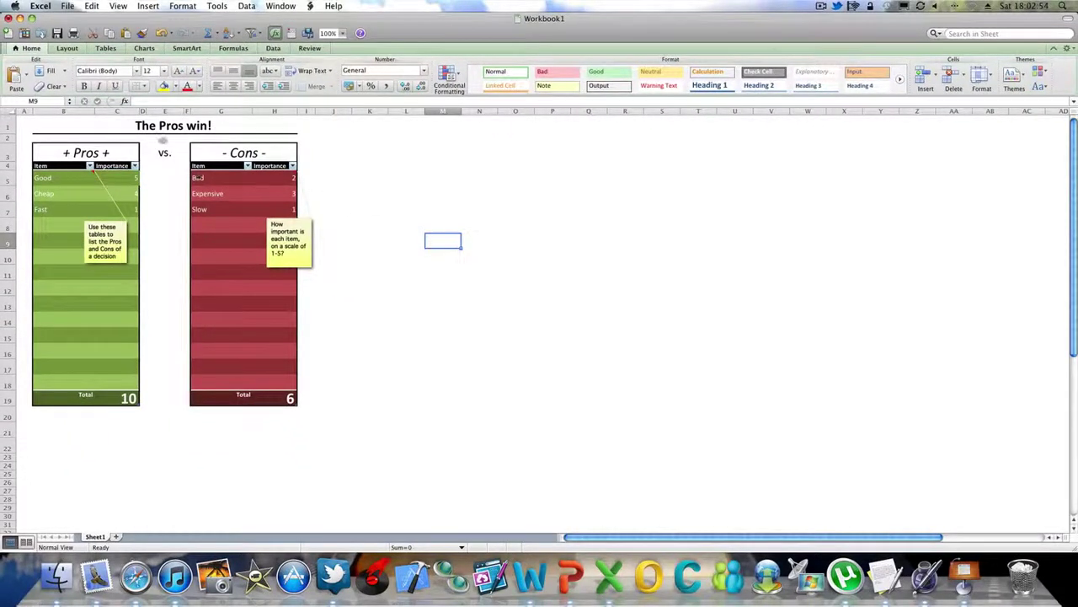
left_click(113, 178)
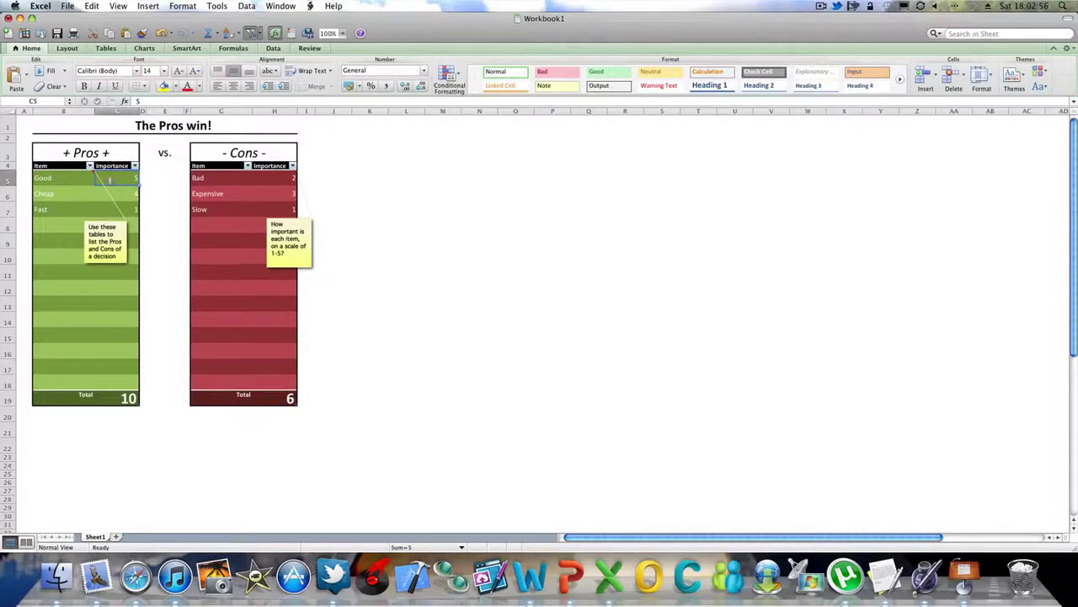
Step: Move the 'Use these tables' comment onto the Pros table and 'How important' right of Cons
left_click(150, 222)
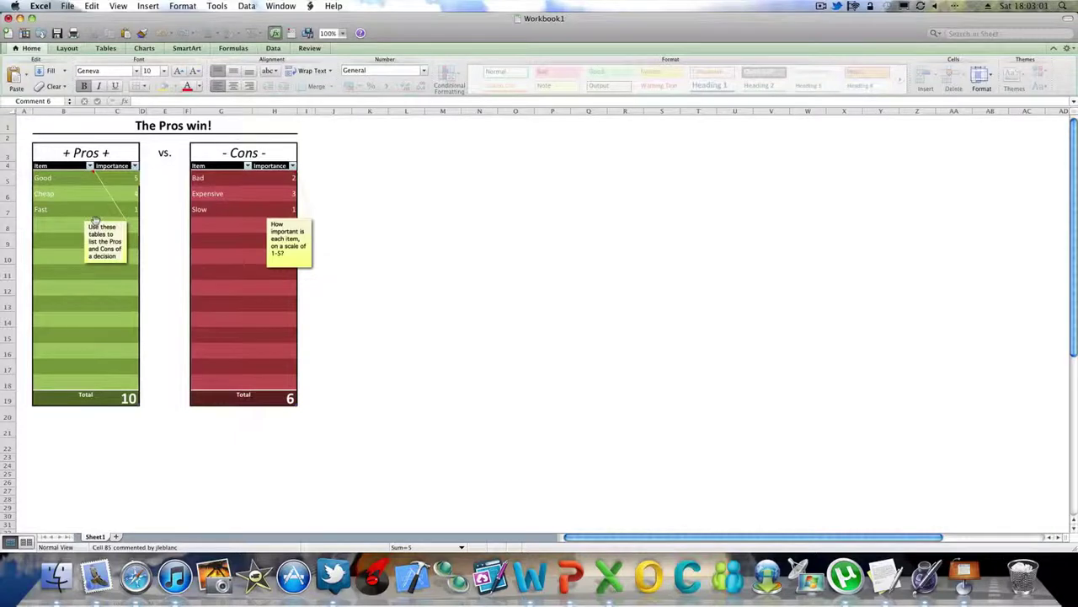
left_click_drag(95, 219, 190, 241)
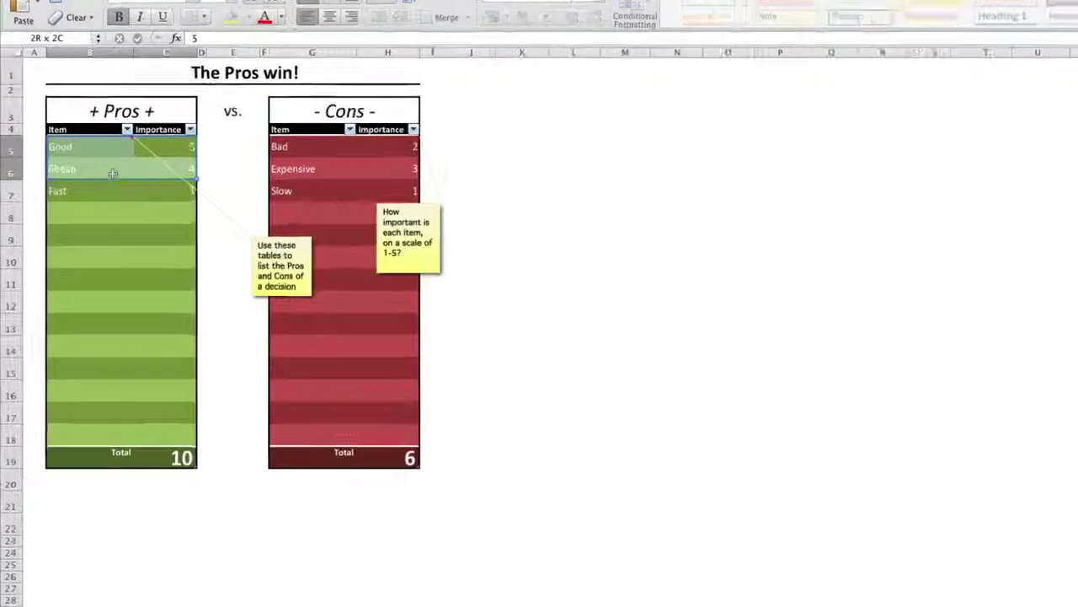
left_click(117, 209)
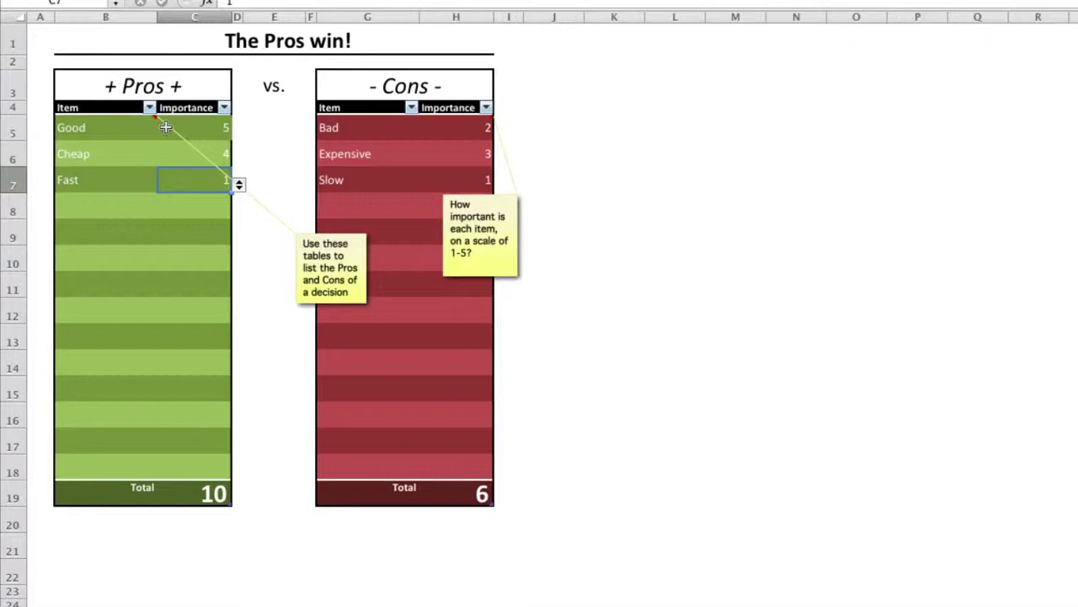
left_click_drag(352, 236, 157, 257)
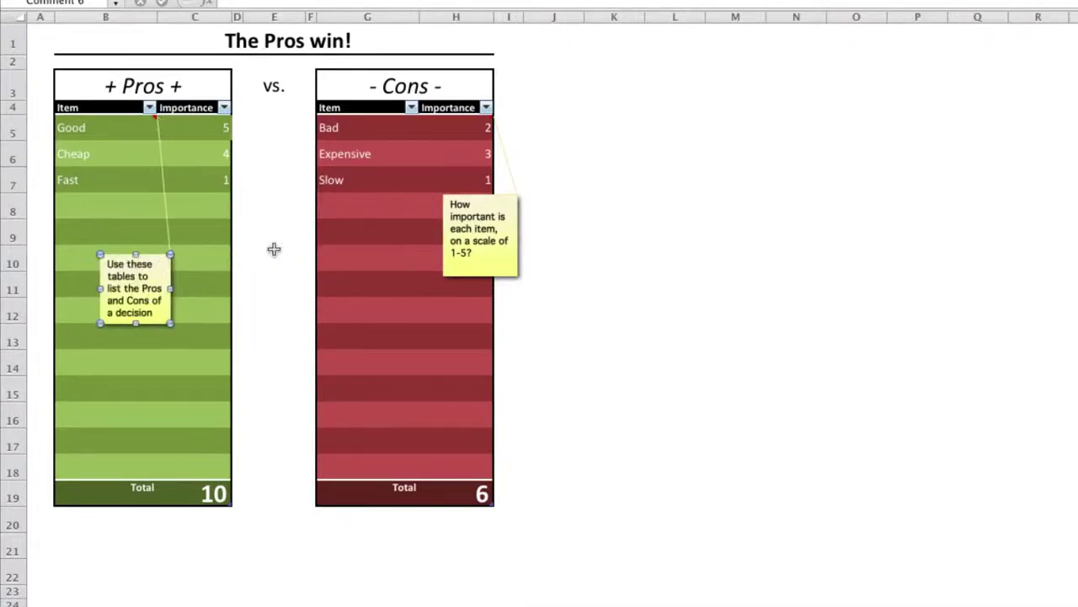
left_click(483, 196)
left_click_drag(483, 196, 590, 180)
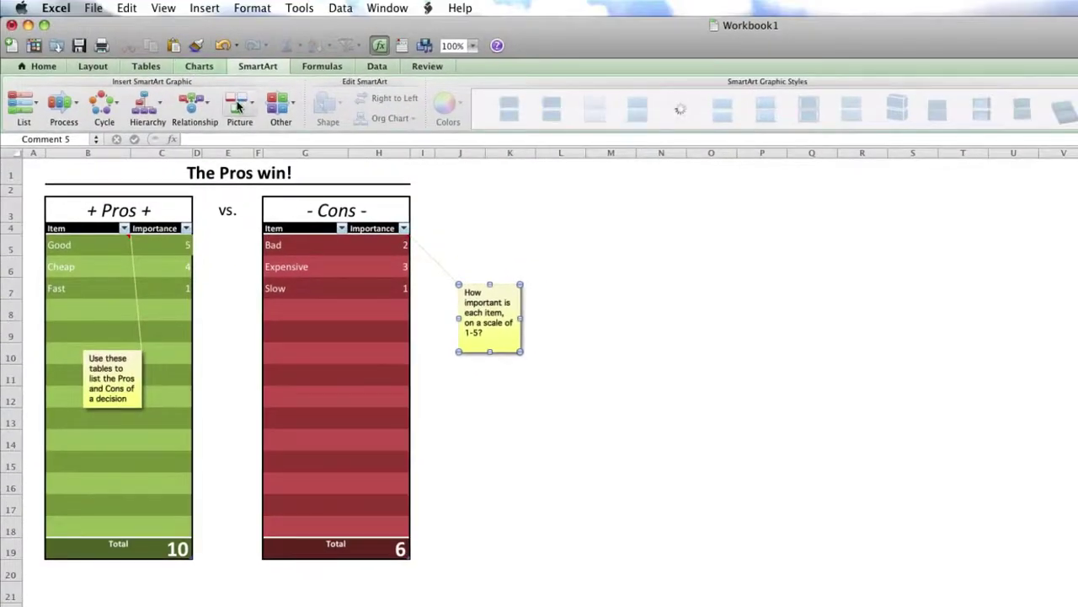
Step: Insert the big-circle picture SmartArt layout, skipping picture selection and closing the Text Pane
left_click(237, 104)
left_click(167, 179)
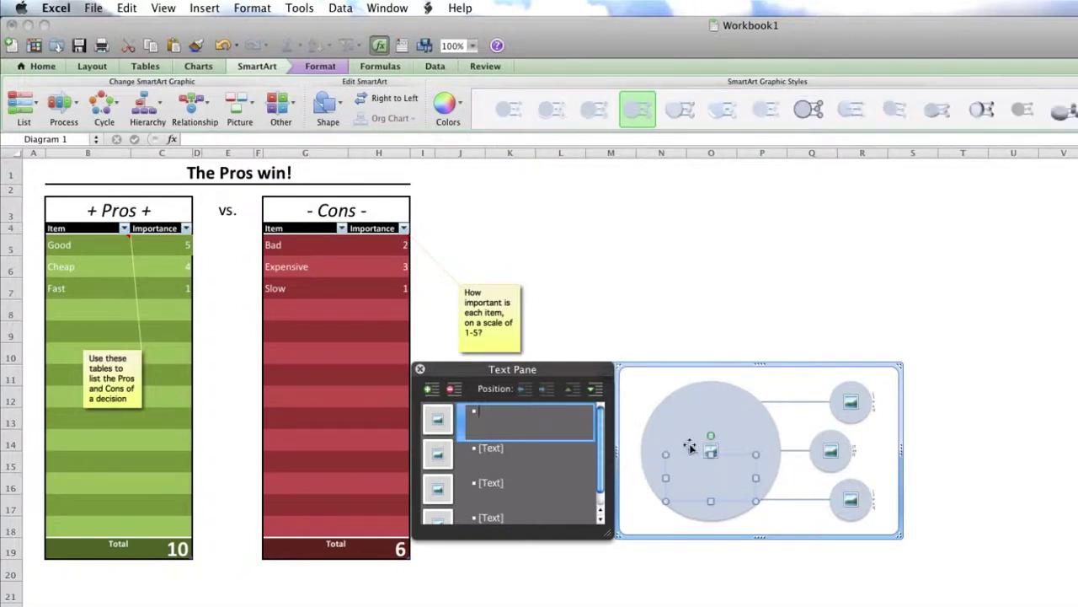
left_click(437, 418)
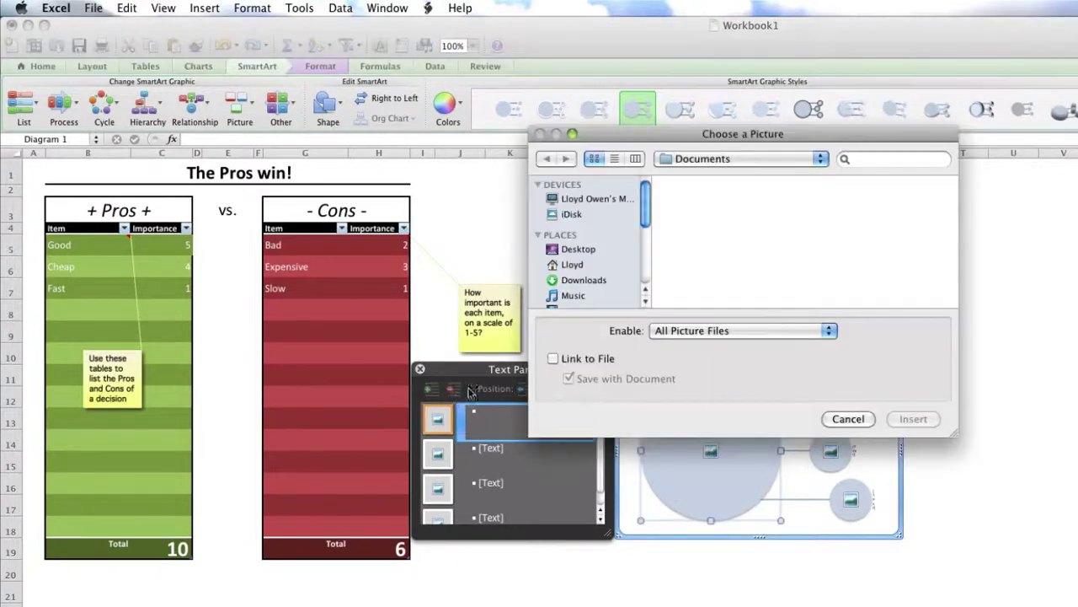
left_click(847, 416)
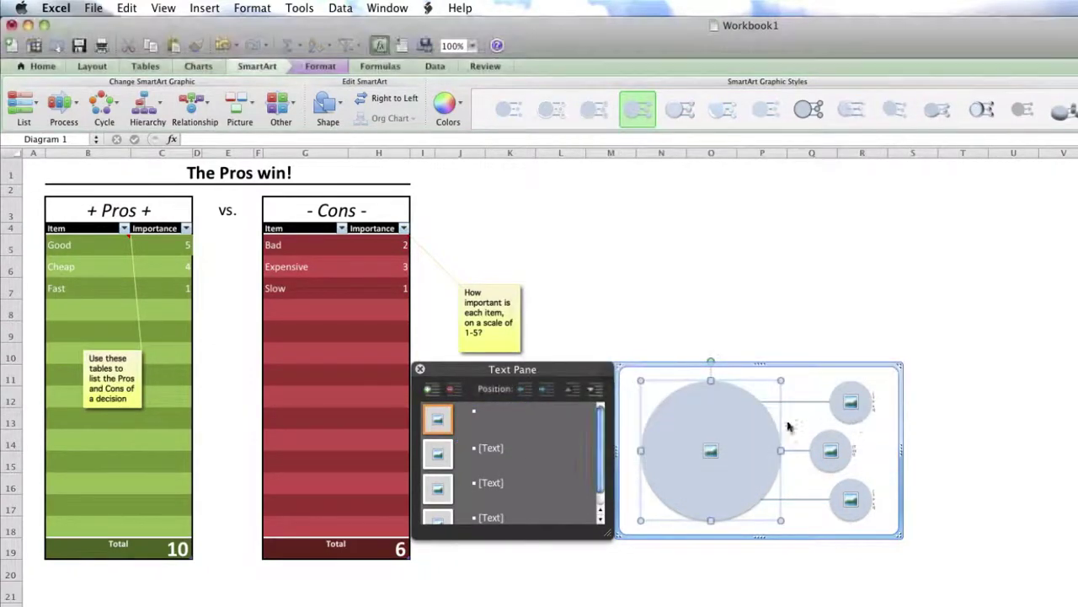
left_click(420, 368)
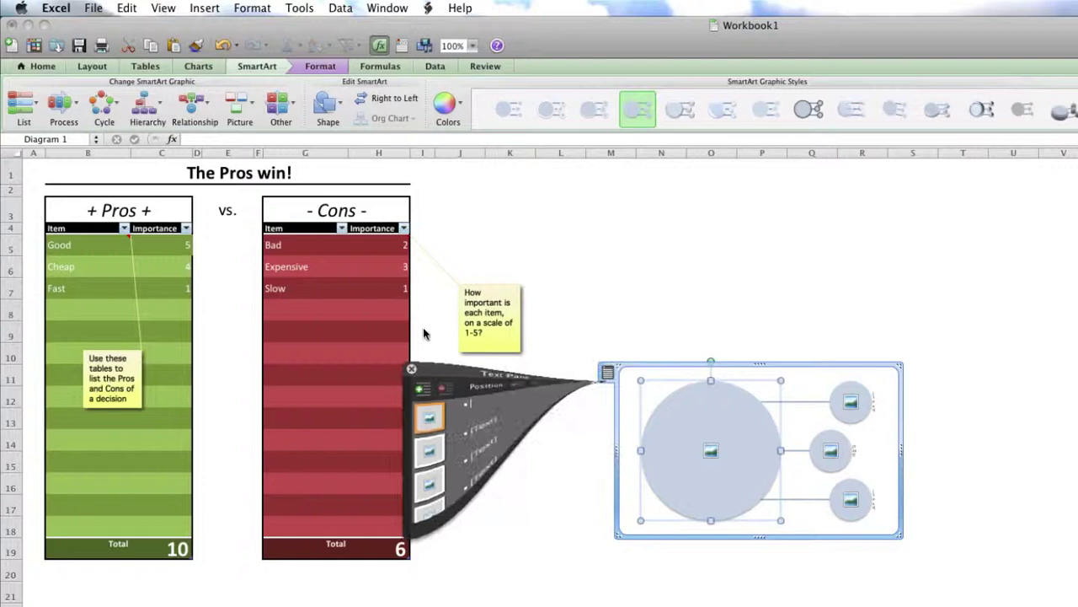
Step: Browse the Formulas, Charts, Tables and Layout tabs, then close the workbook without saving
left_click(375, 68)
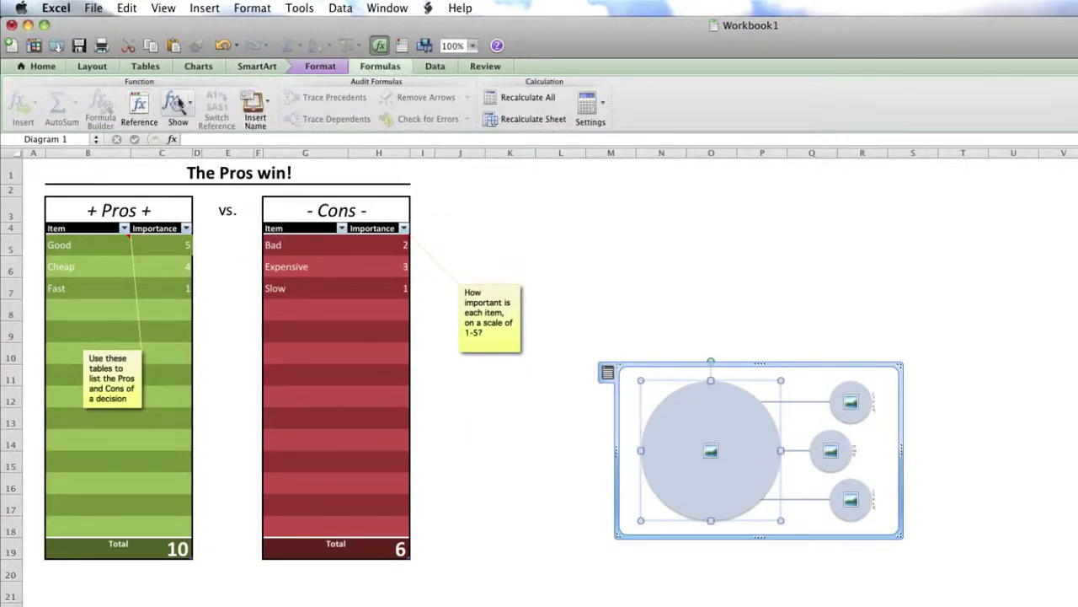
left_click(199, 66)
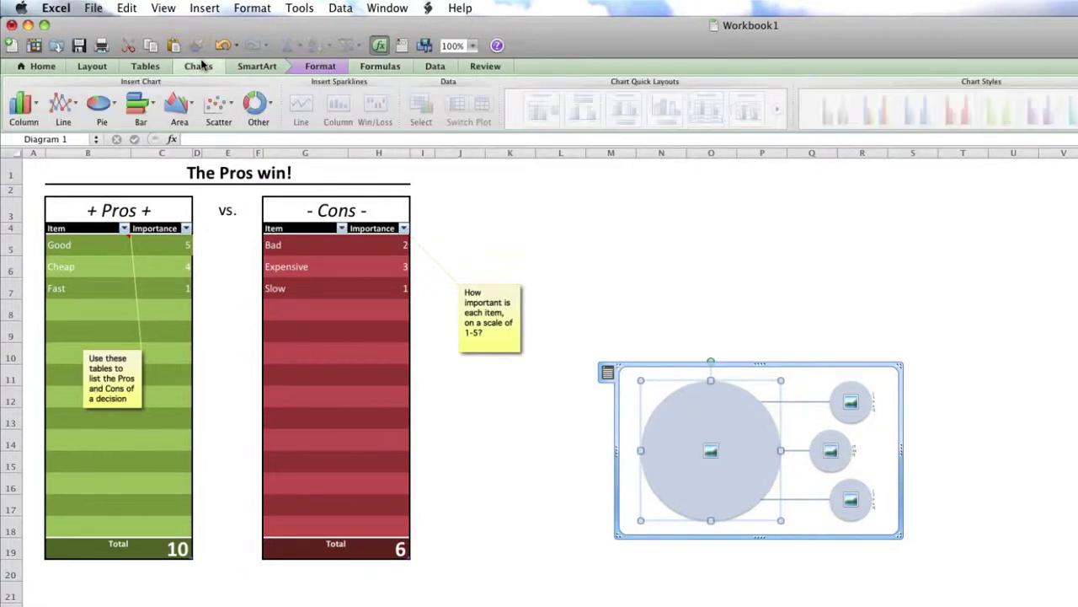
left_click(152, 66)
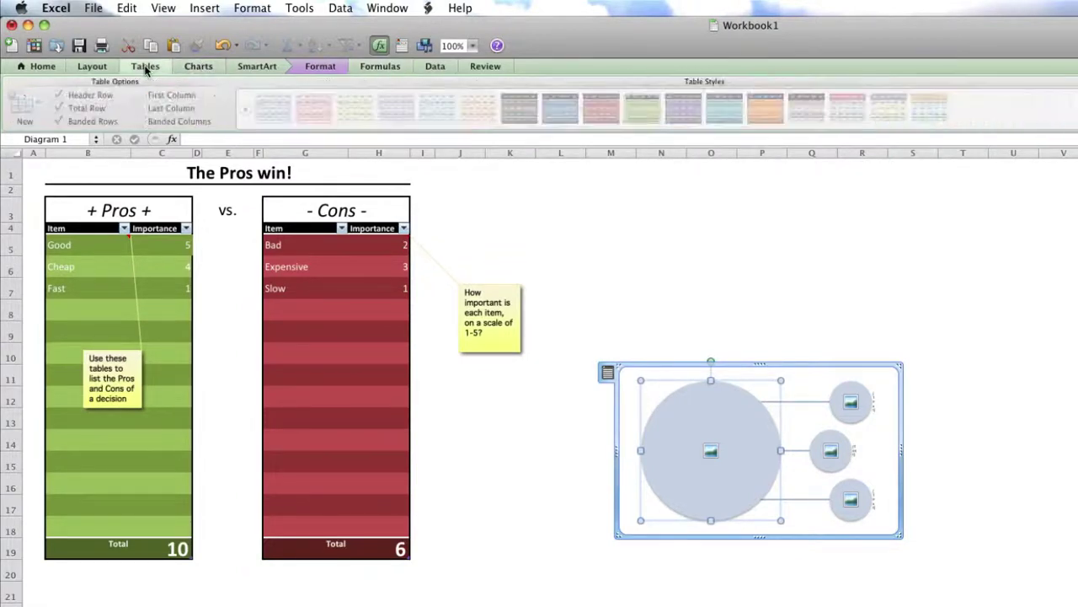
left_click(92, 66)
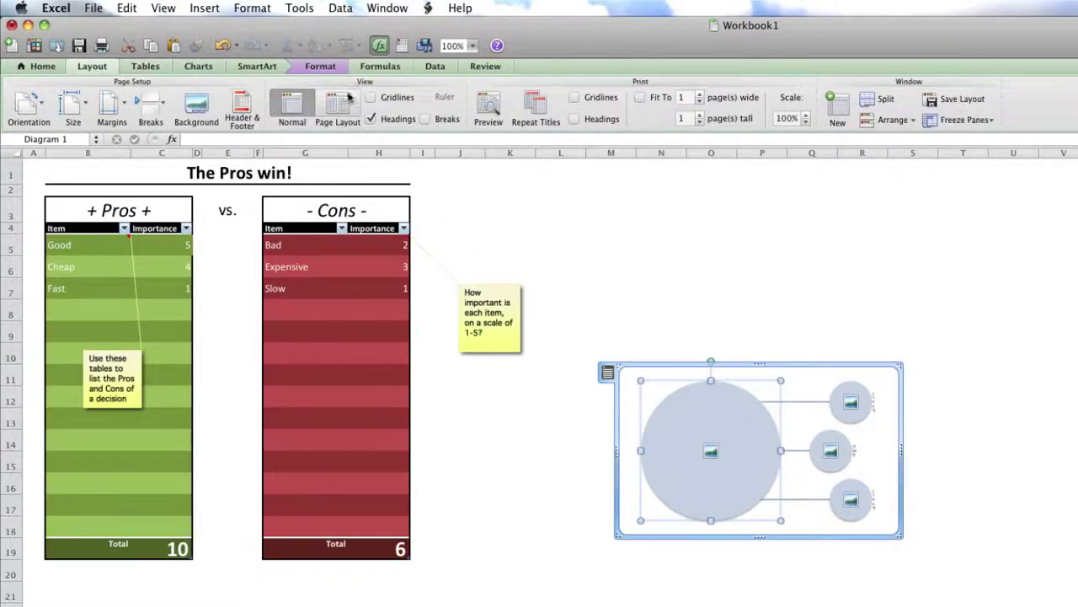
key("super+w")
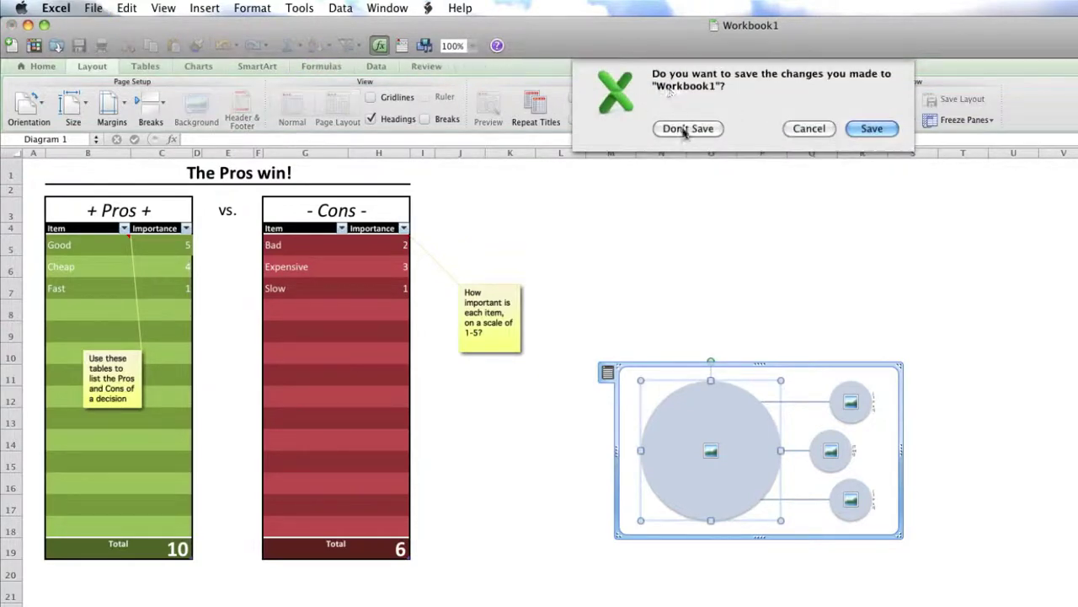
left_click(684, 130)
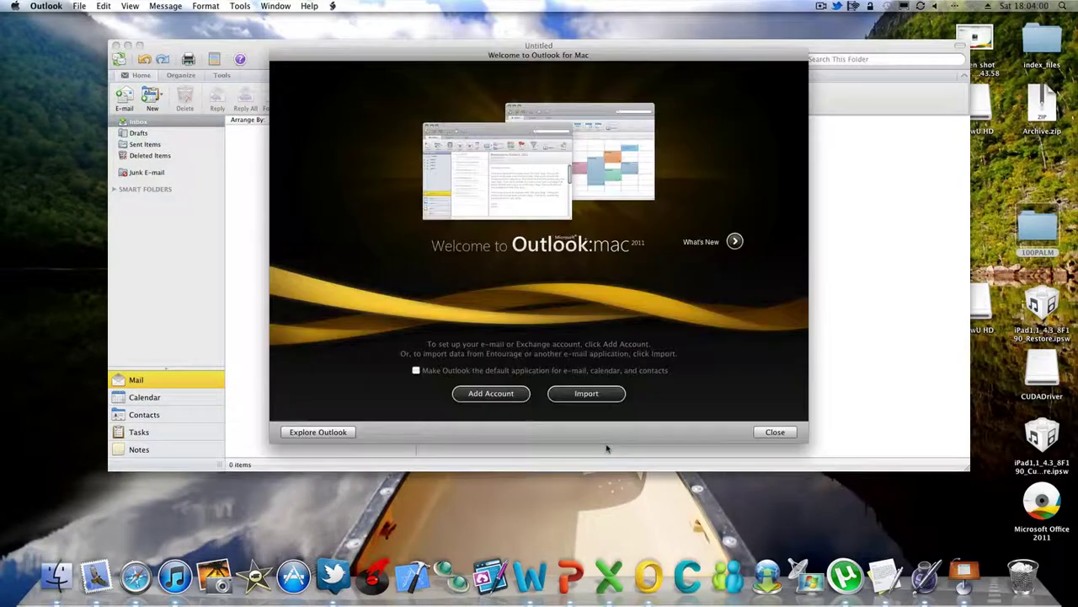
Step: Begin mail account setup in Outlook, briefly opening and closing Apple Mail
left_click(510, 394)
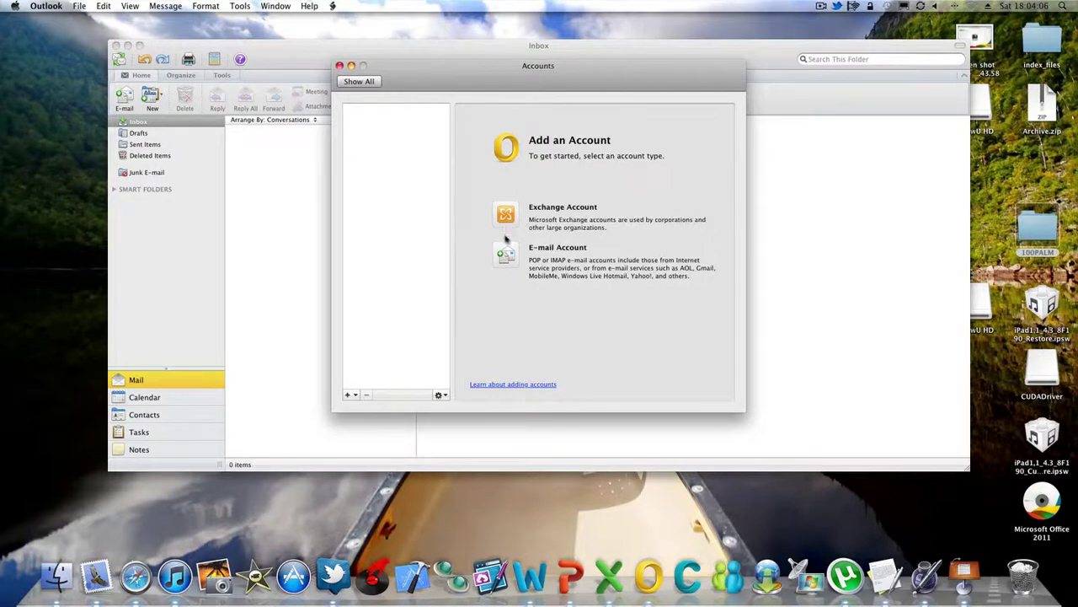
left_click(96, 576)
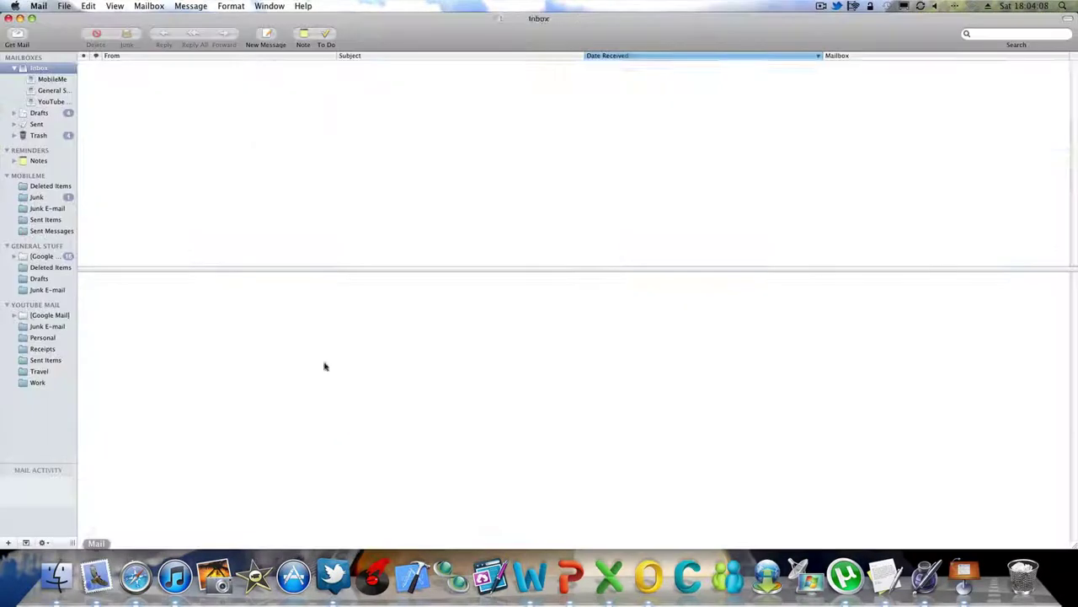
key("super+w")
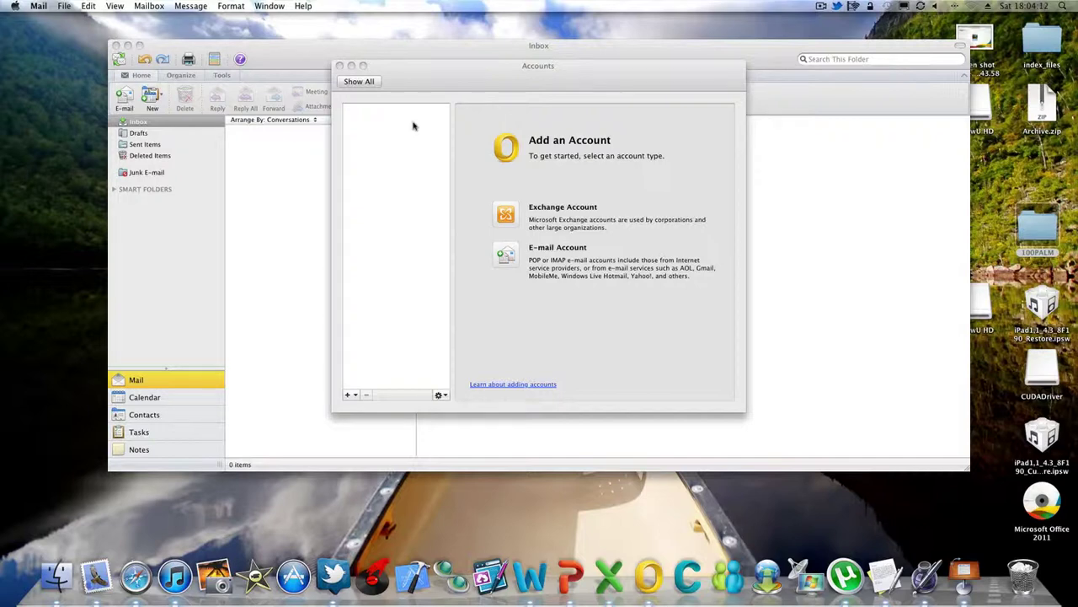
Step: Add an e-mail account with the me.com address and its password, configured automatically
left_click(521, 249)
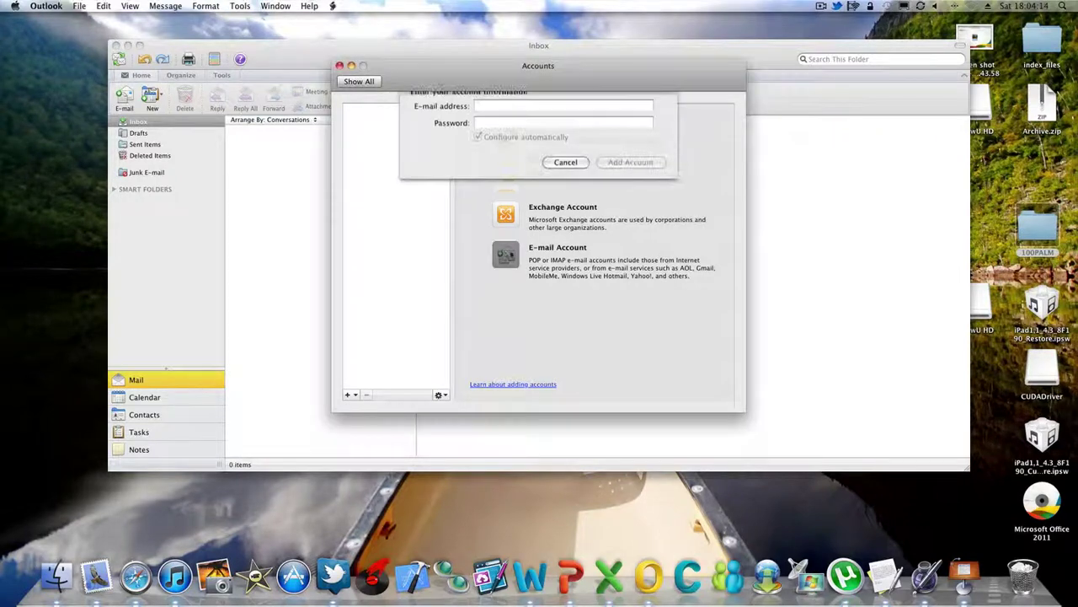
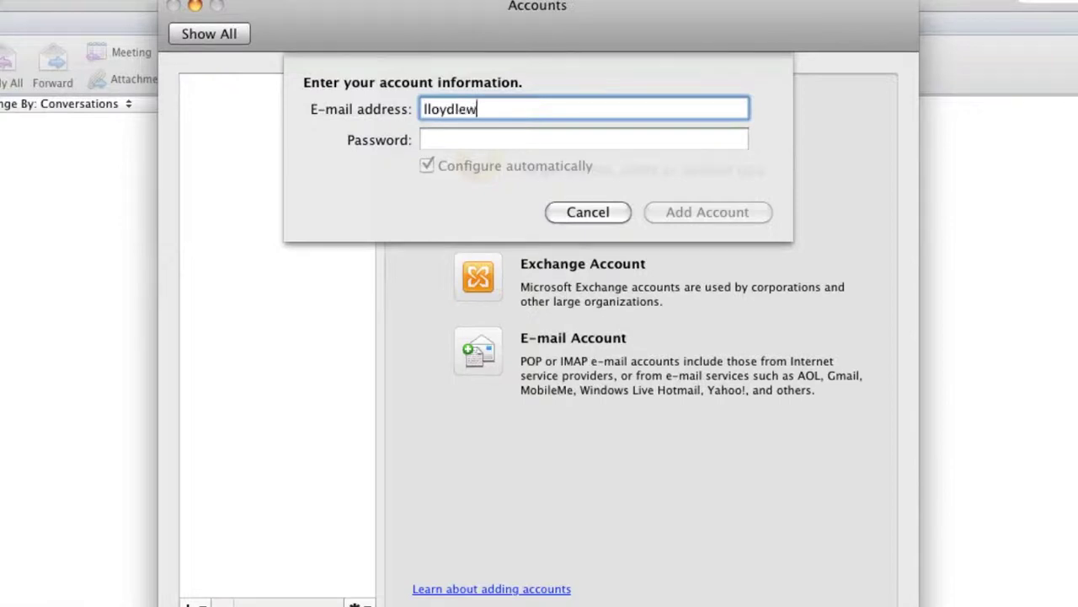
key("Tab")
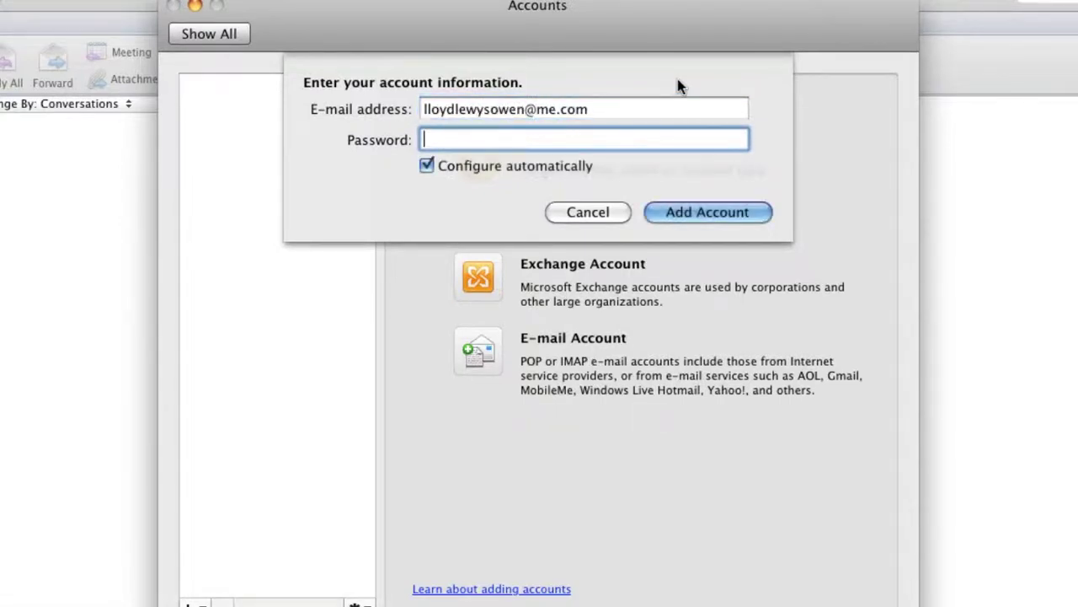
type("************")
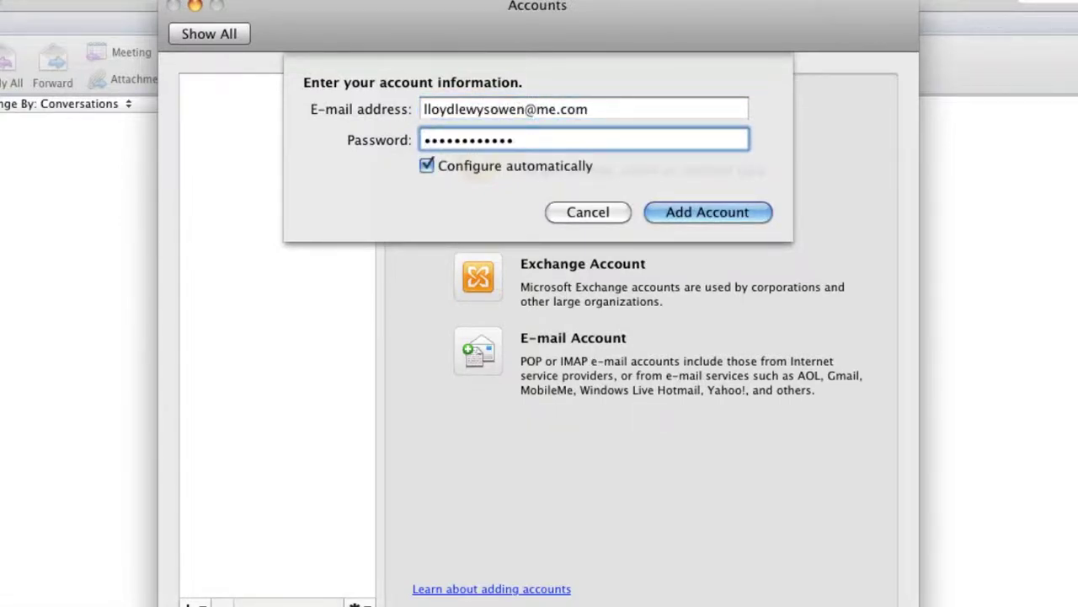
key("Return")
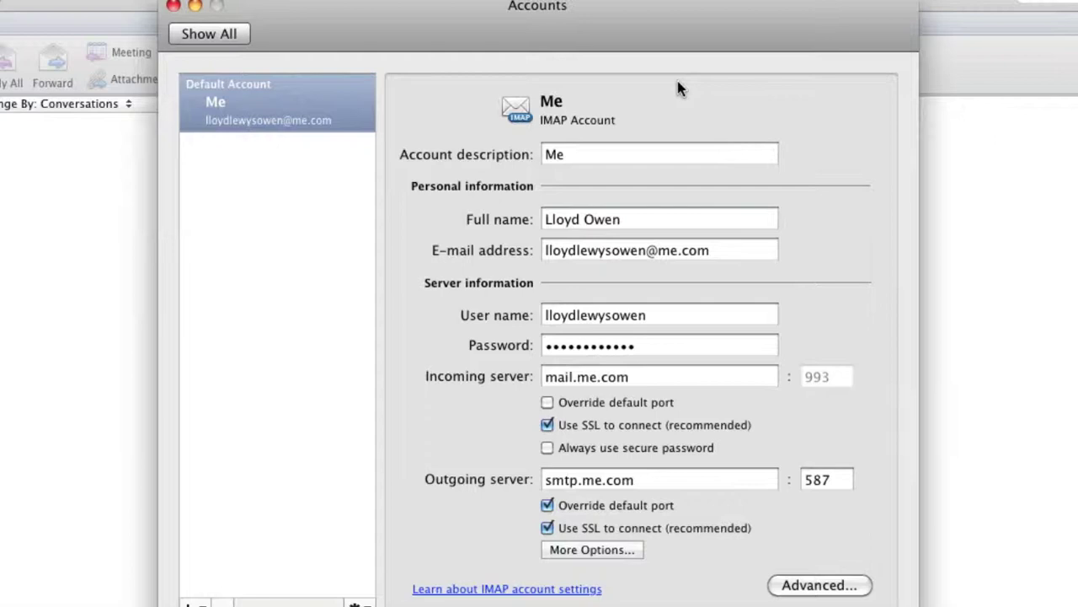
Step: Close the Outlook Accounts preferences window with Cmd-W
key("super+w")
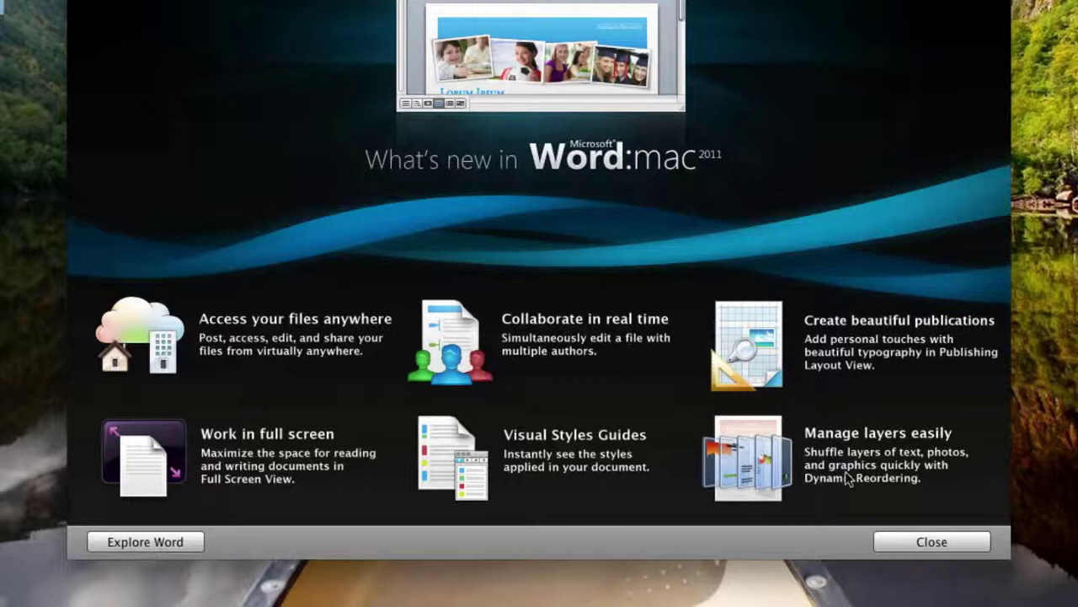
Step: Dismiss What's New and open the Keystone Proposal template from the gallery's Proposals section
left_click(948, 537)
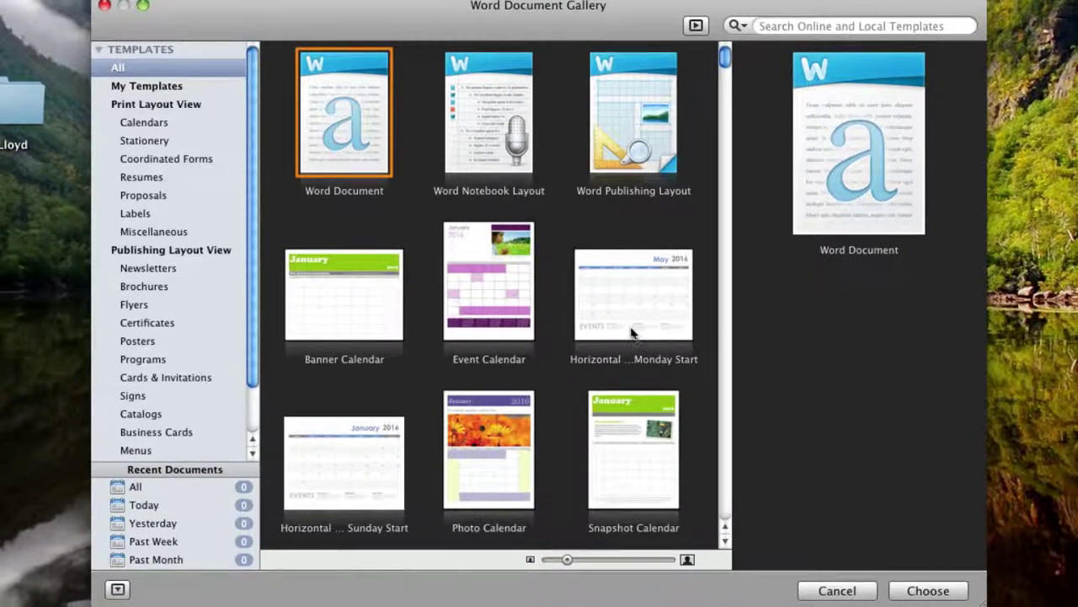
scroll(631, 332, "down", 10)
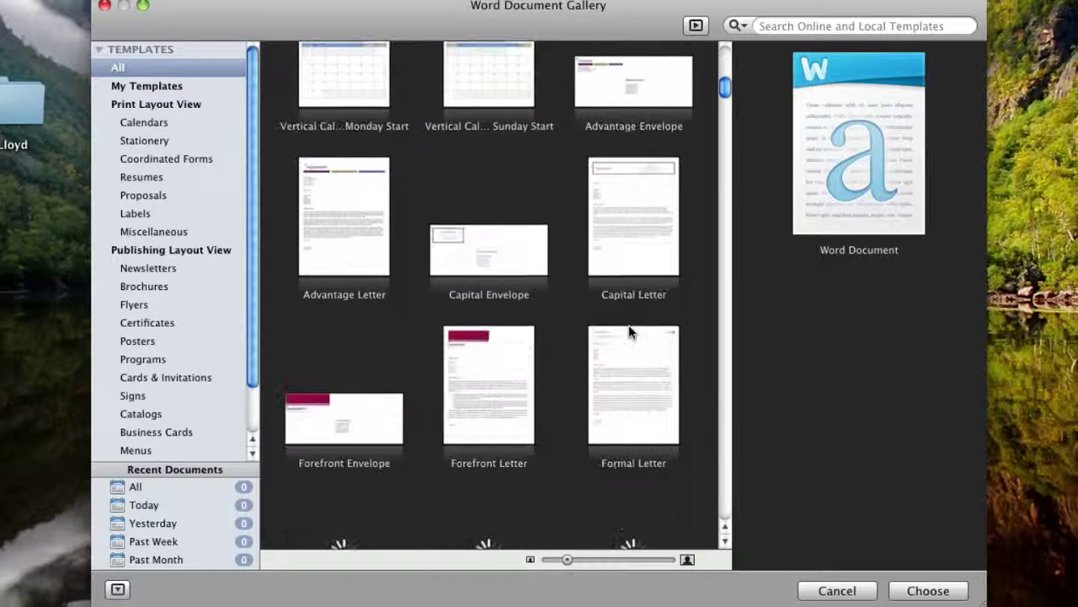
scroll(629, 331, "down", 15)
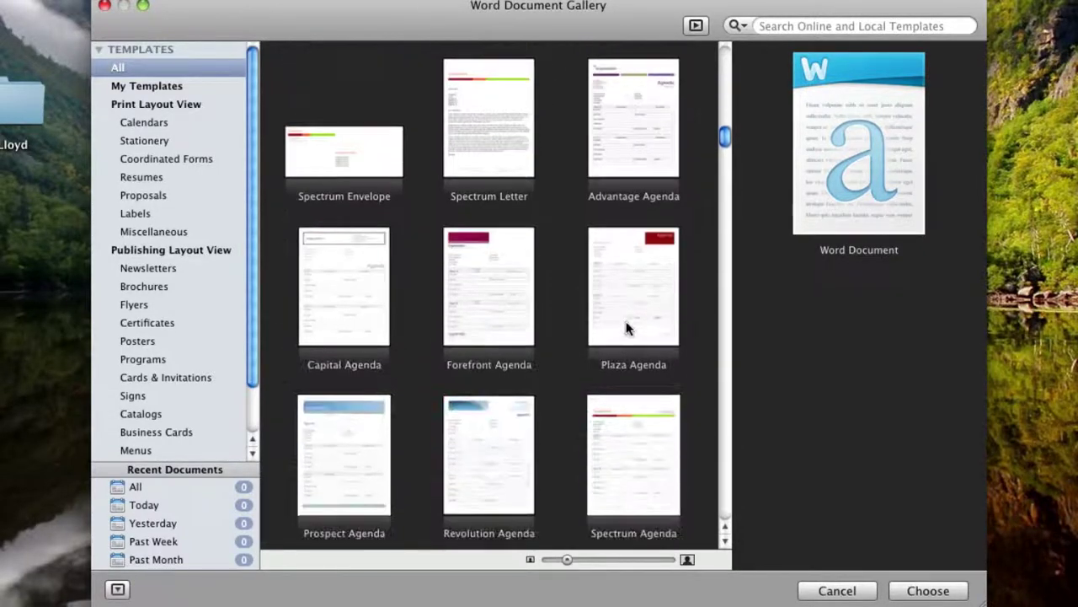
scroll(625, 328, "down", 5)
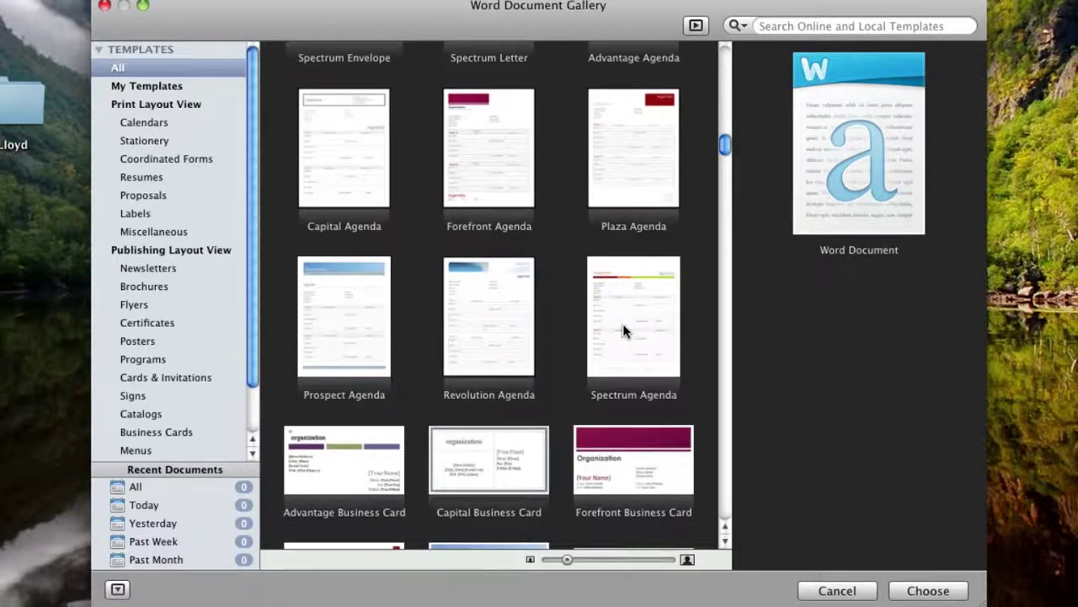
scroll(621, 328, "down", 10)
scroll(624, 329, "down", 10)
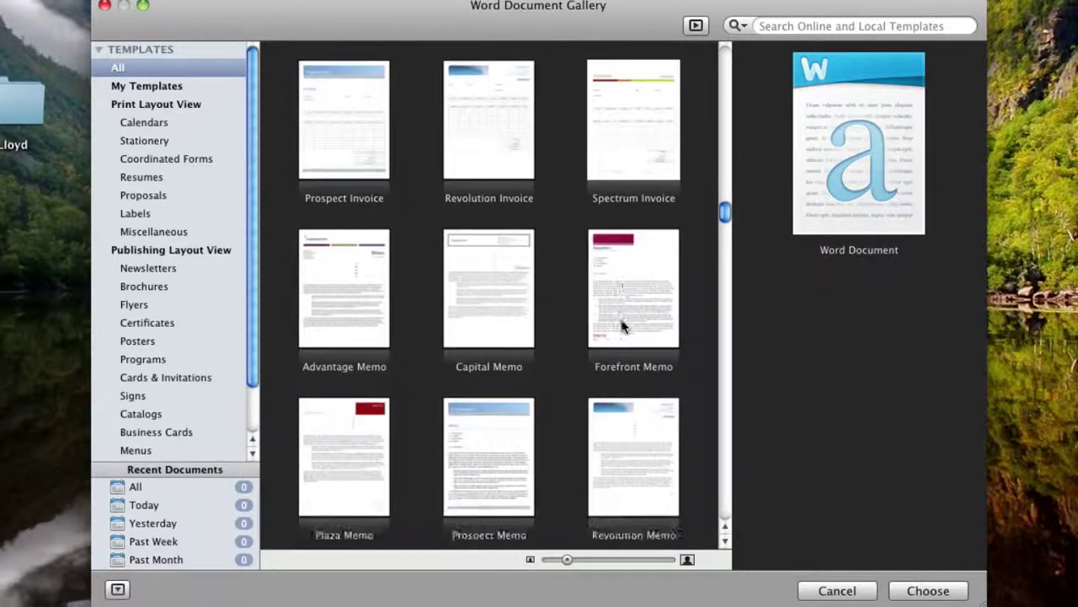
scroll(624, 327, "down", 8)
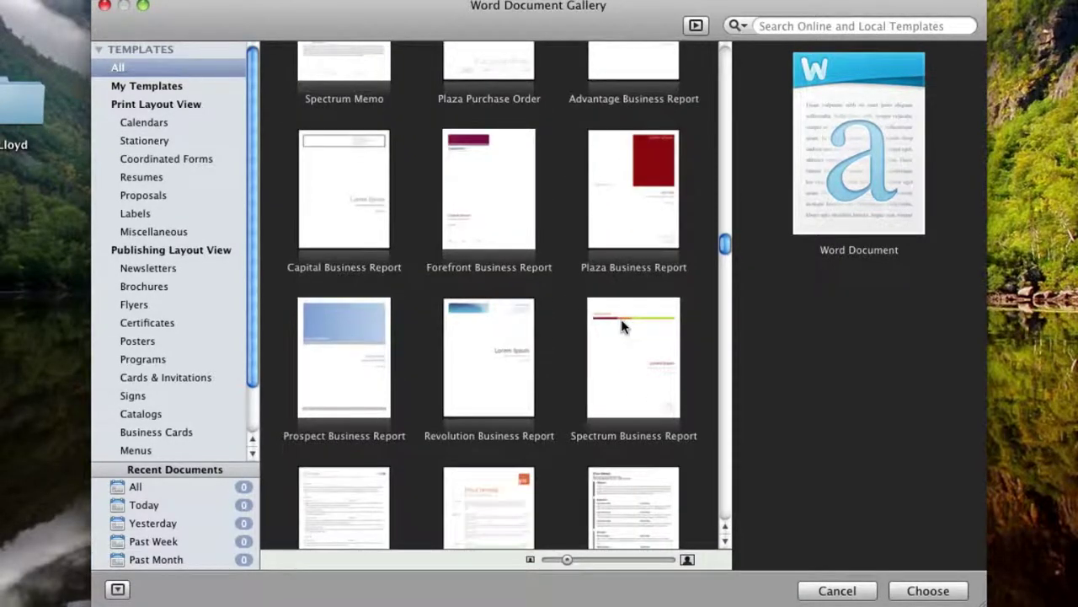
scroll(622, 326, "down", 8)
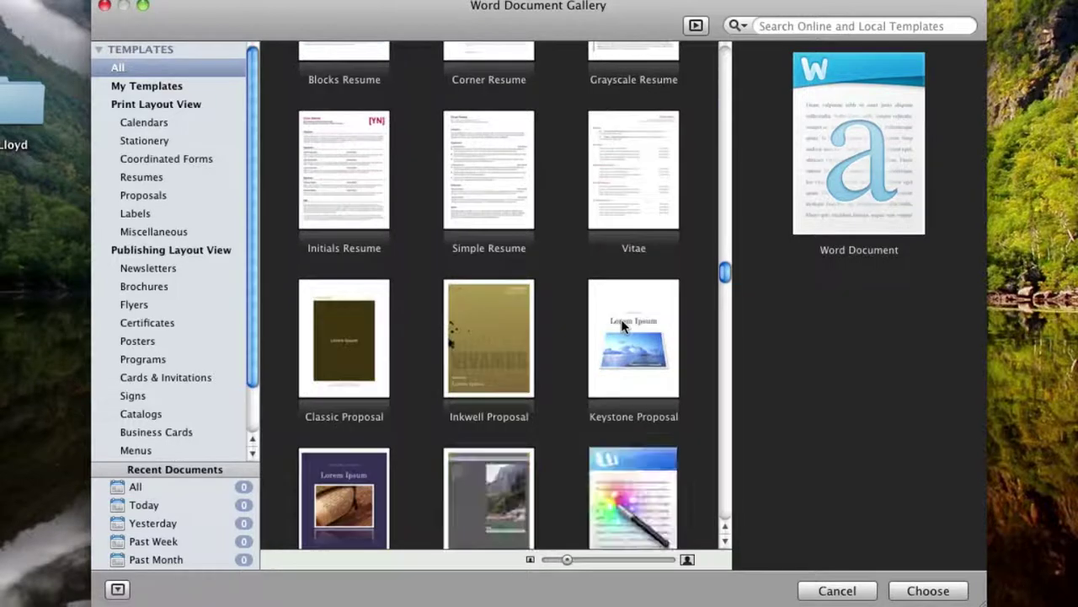
scroll(622, 324, "down", 1)
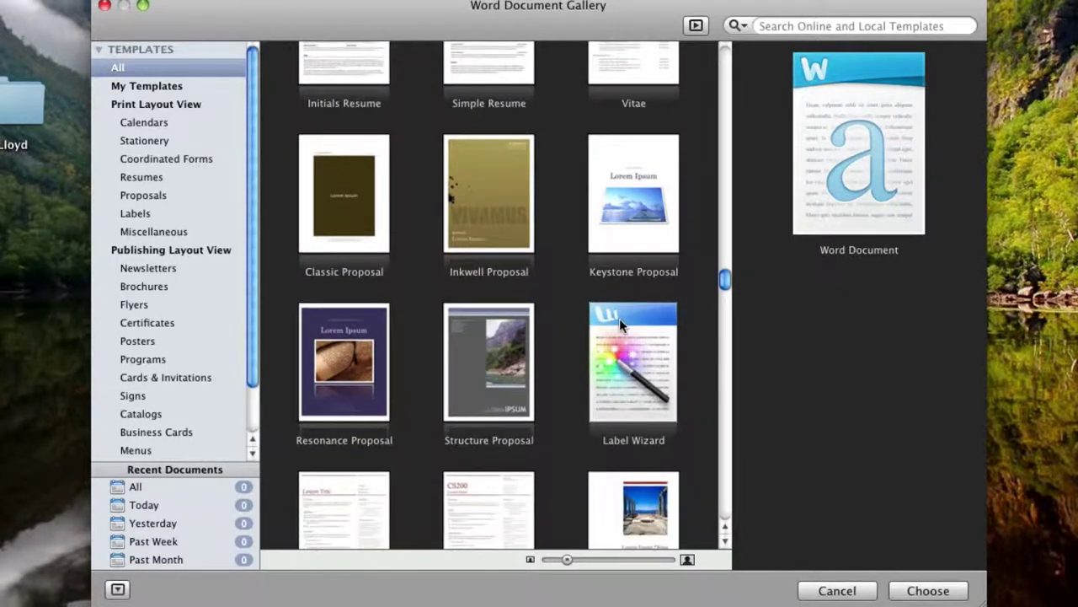
double_click(660, 223)
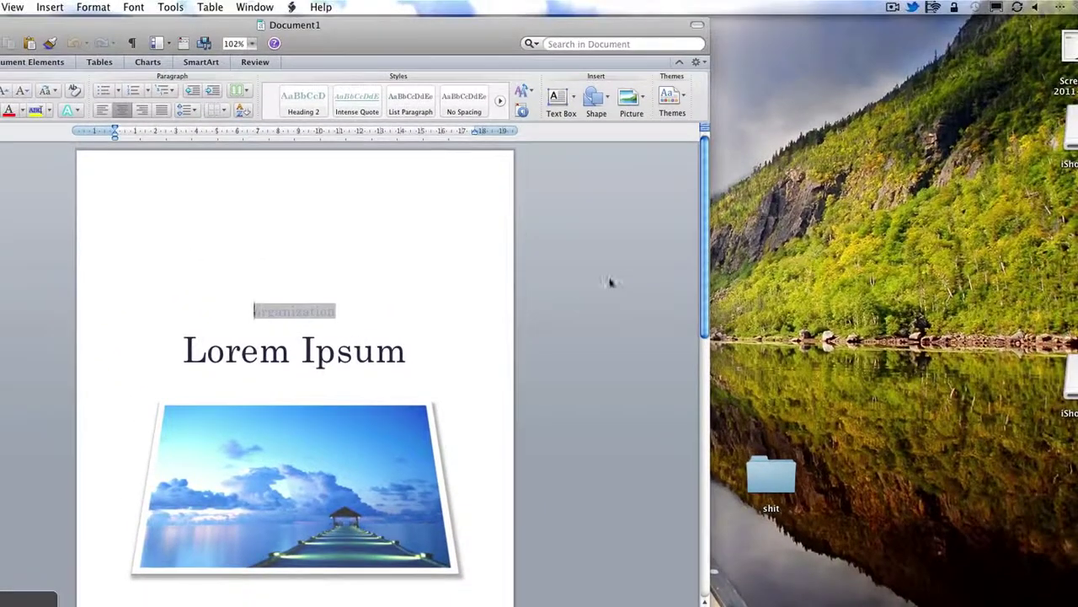
Step: Move the Word window right and fill the Organization placeholder with the author's AutoComplete full name
scroll(481, 336, "down", 5)
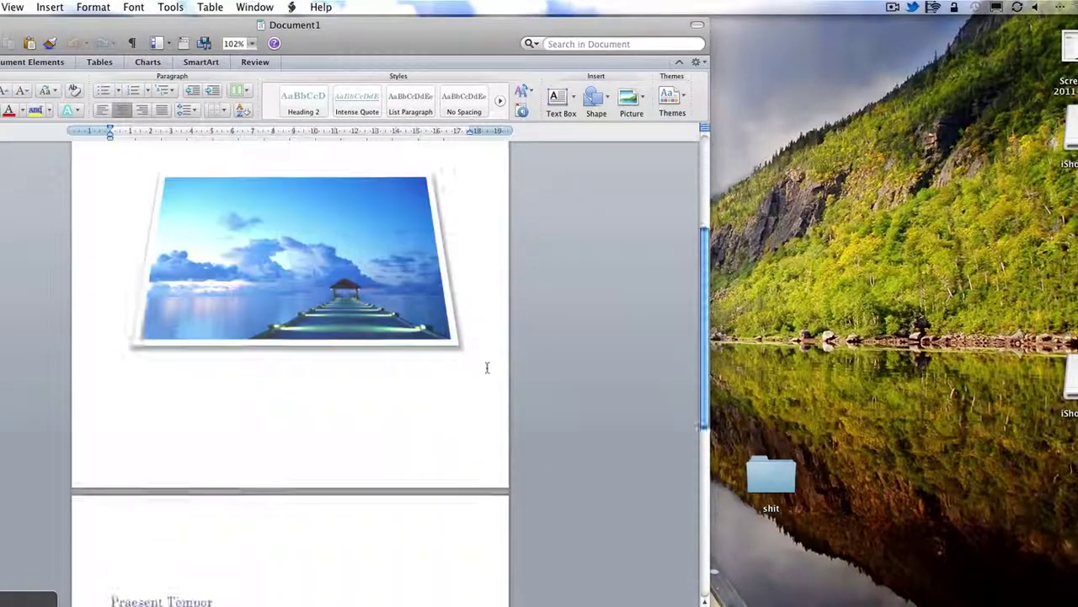
scroll(487, 367, "down", 5)
scroll(487, 367, "up", 7)
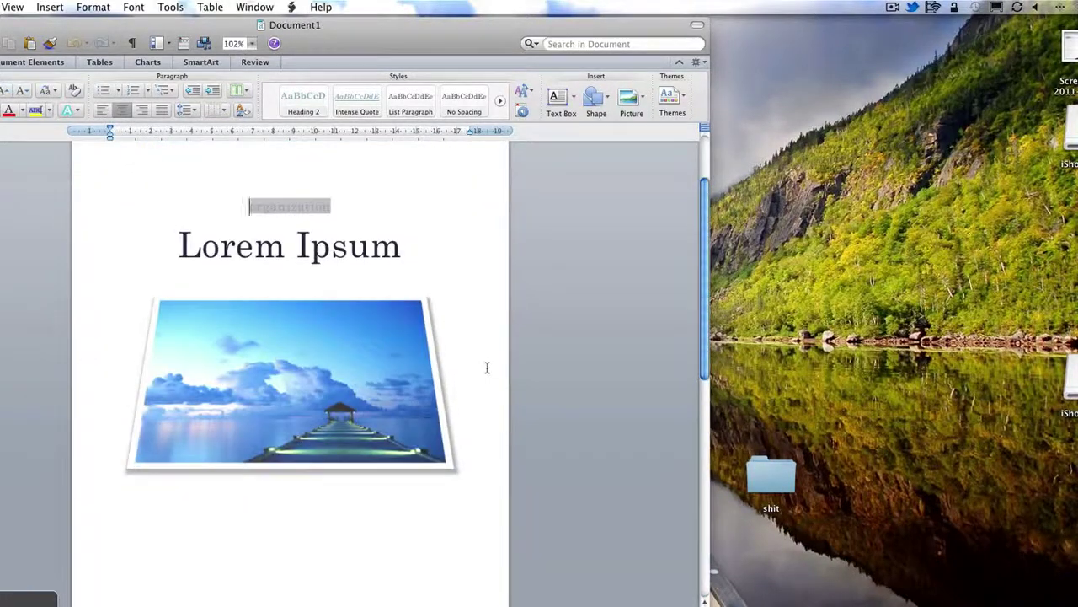
scroll(487, 367, "up", 3)
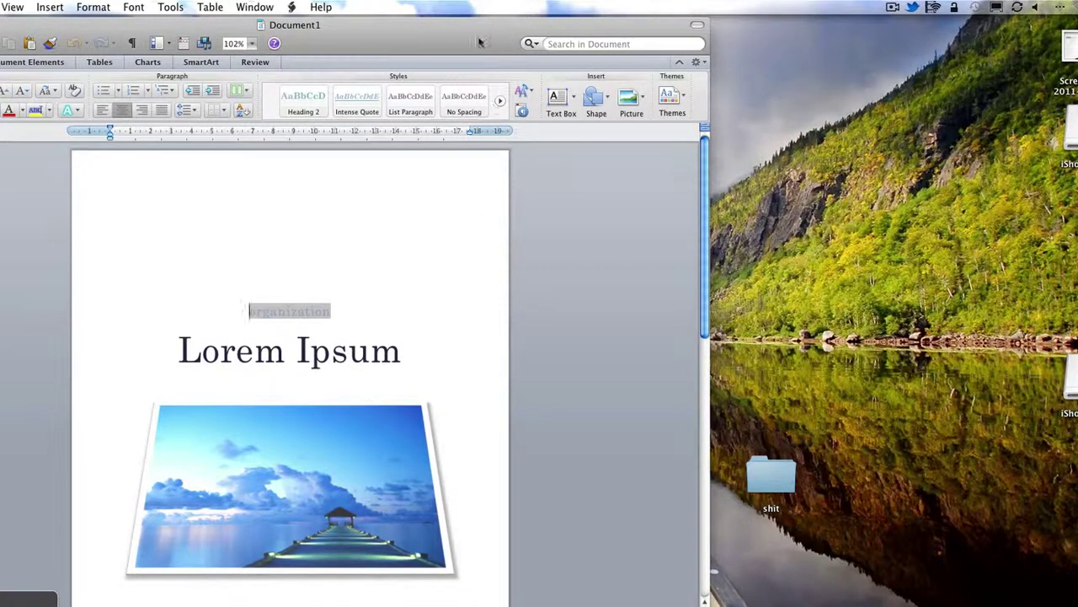
left_click_drag(434, 26, 739, 23)
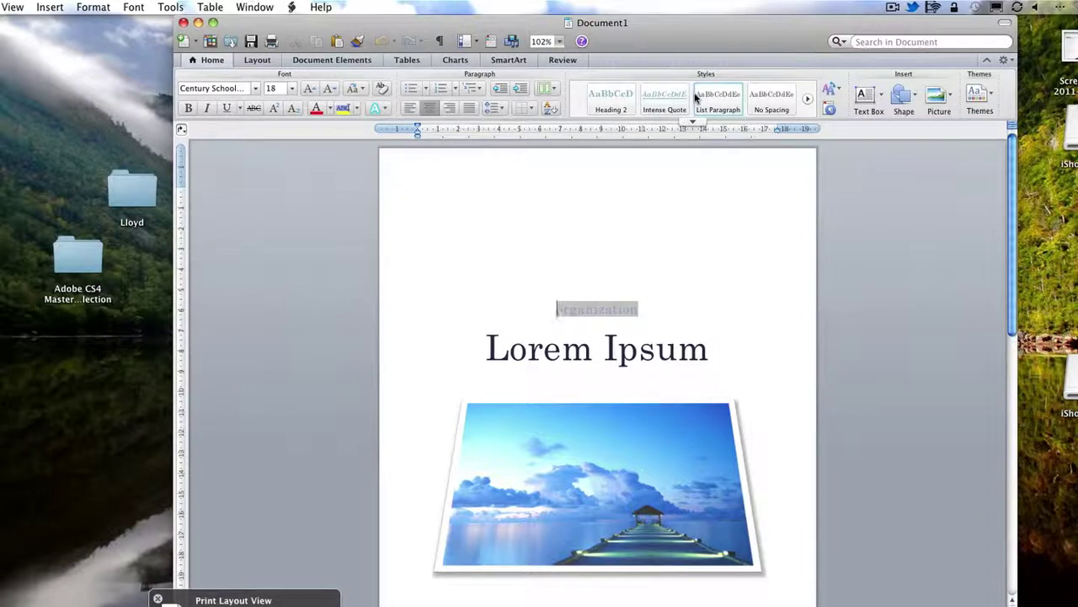
type("Lloyd")
key("Return")
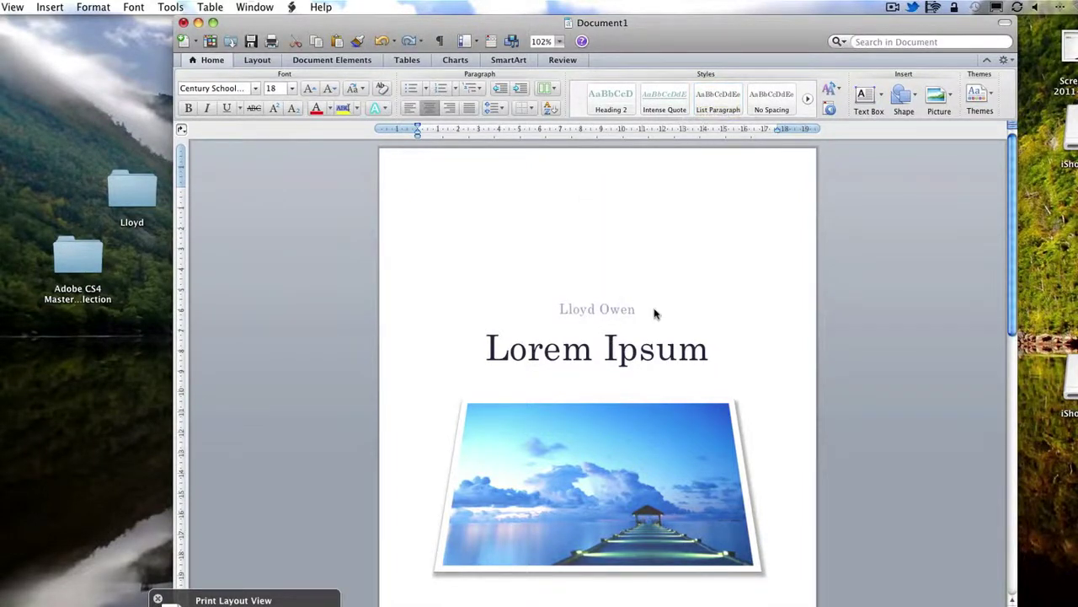
left_click(651, 352)
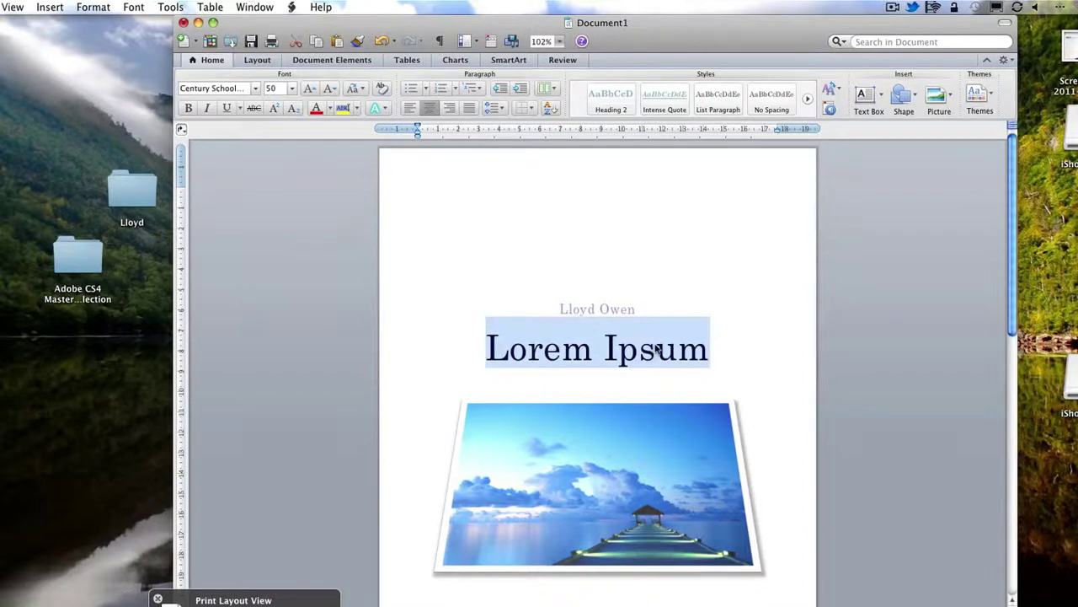
scroll(655, 350, "down", 10)
scroll(655, 351, "up", 10)
key("super+space")
type("s")
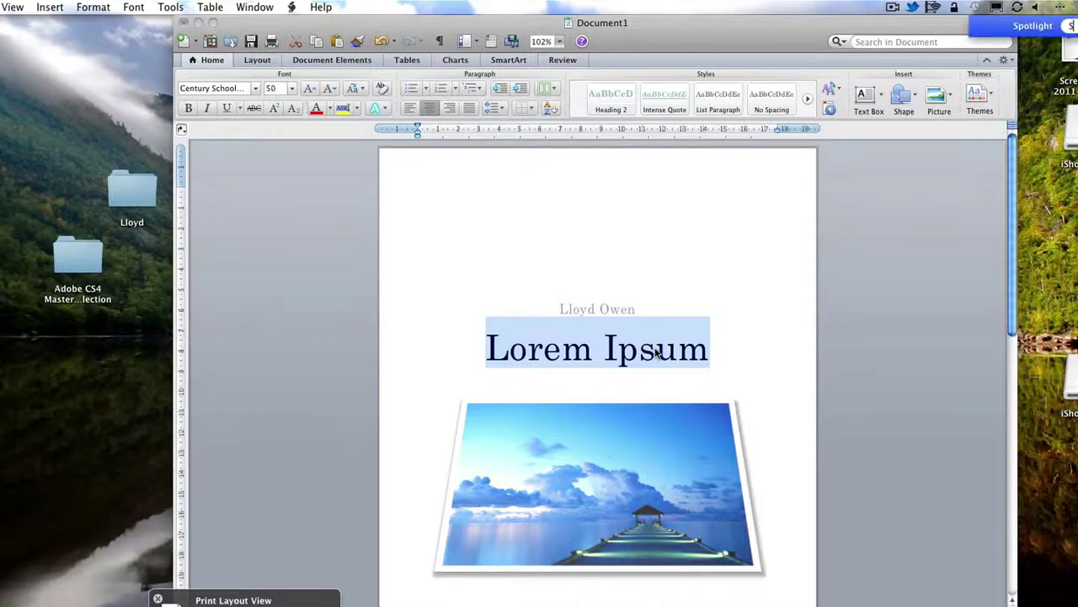
type("c")
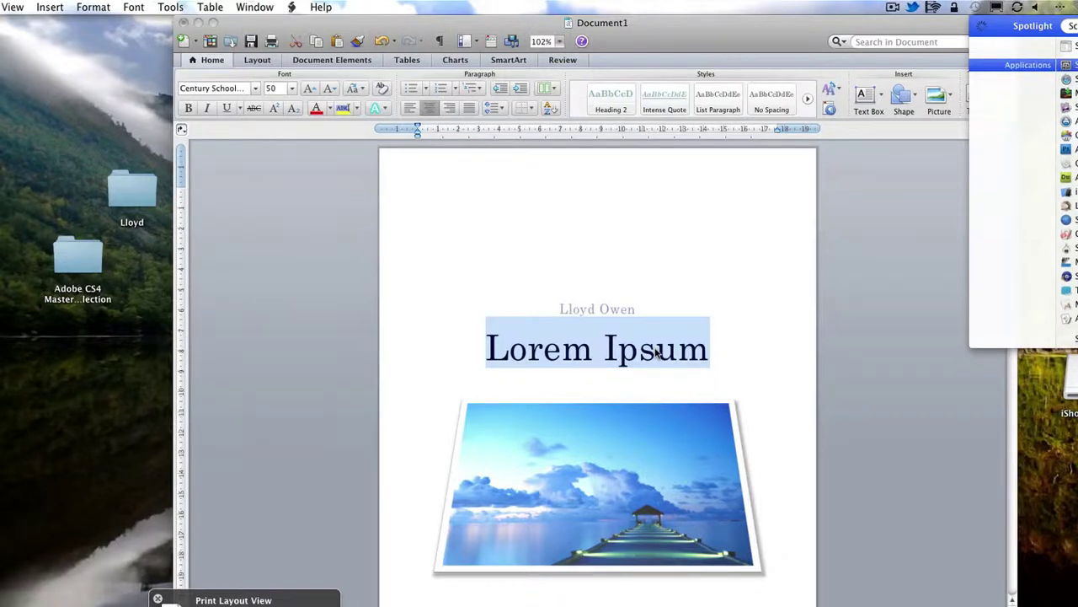
key("Return")
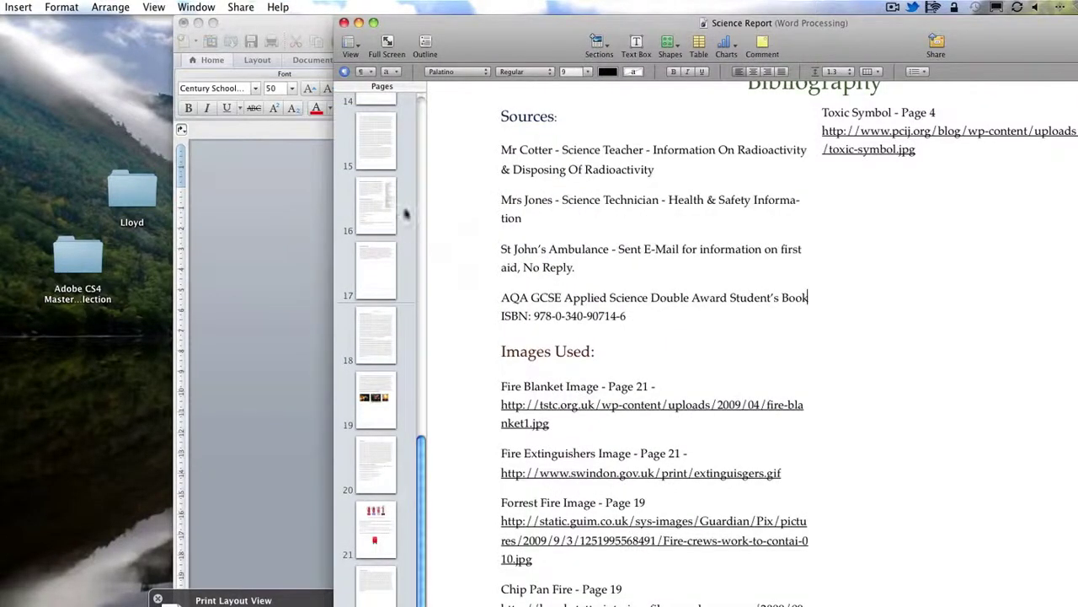
scroll(405, 214, "up", 10)
left_click(389, 202)
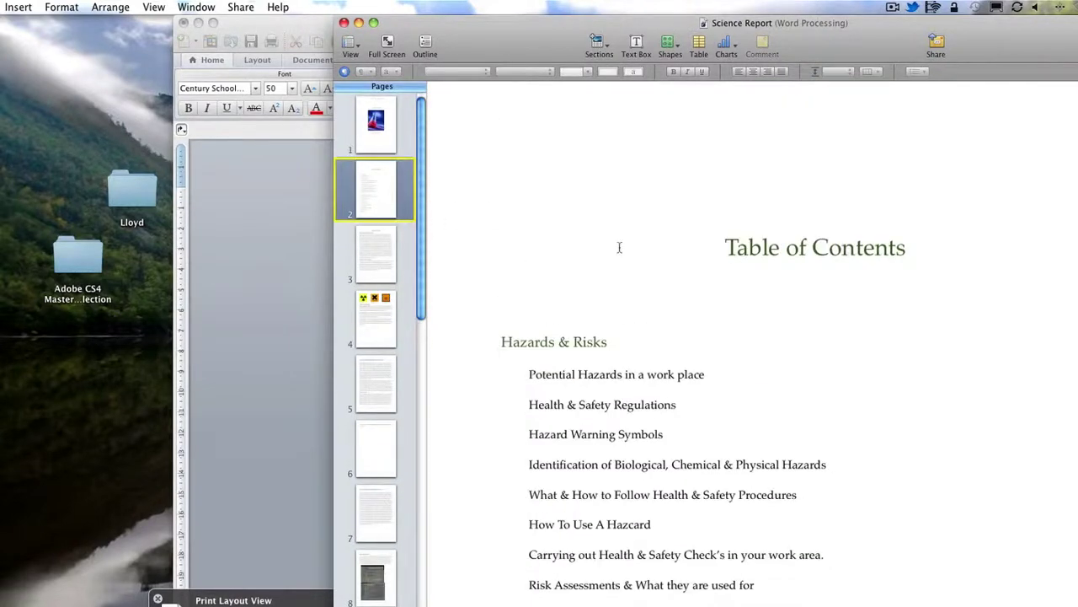
key("Up")
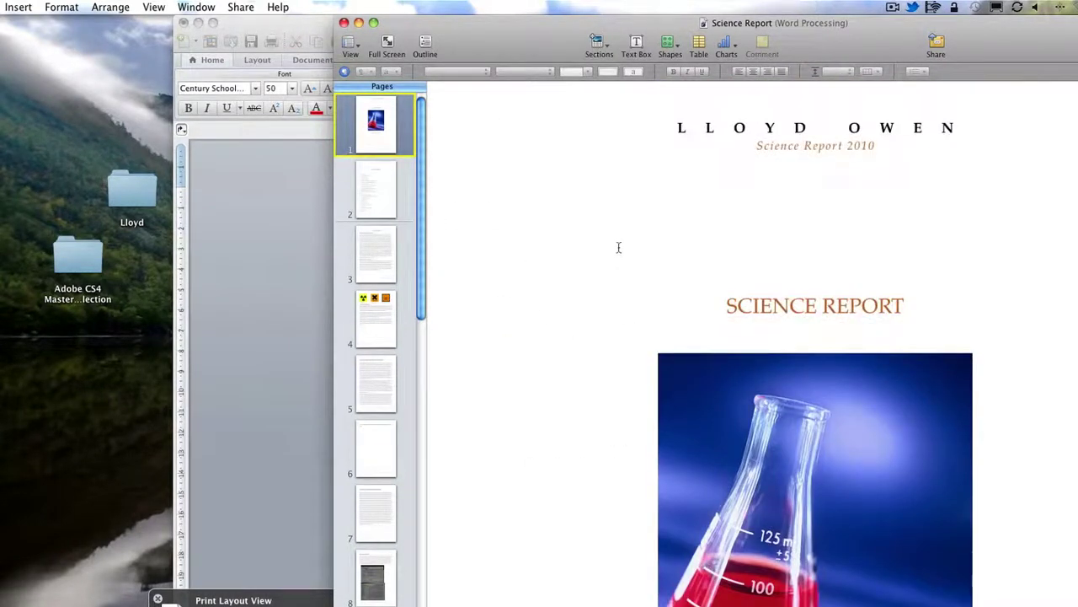
left_click(446, 600)
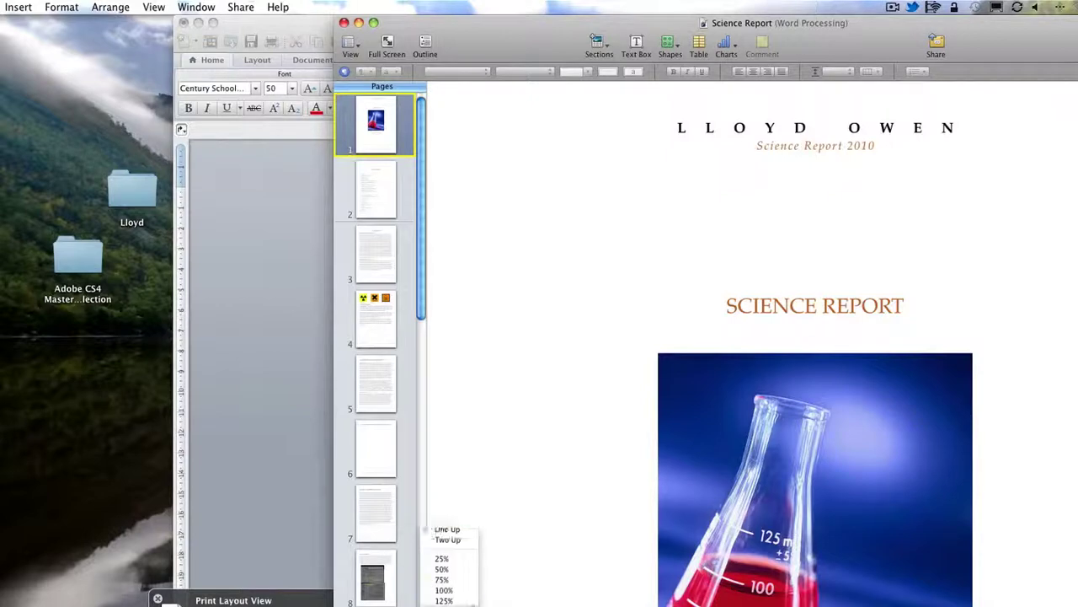
left_click(469, 590)
scroll(593, 434, "down", 20)
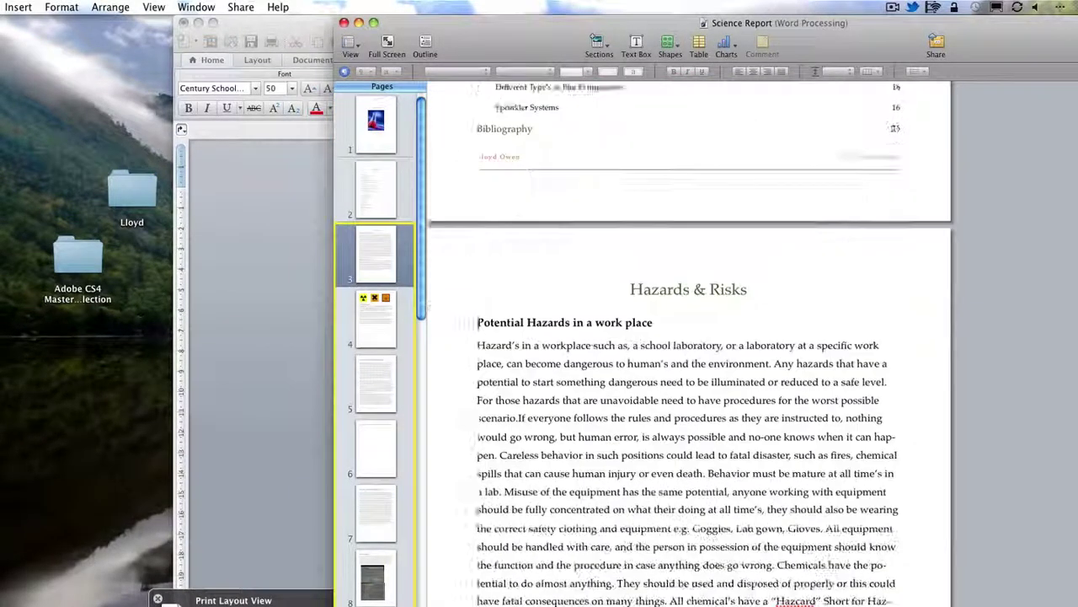
scroll(593, 434, "up", 10)
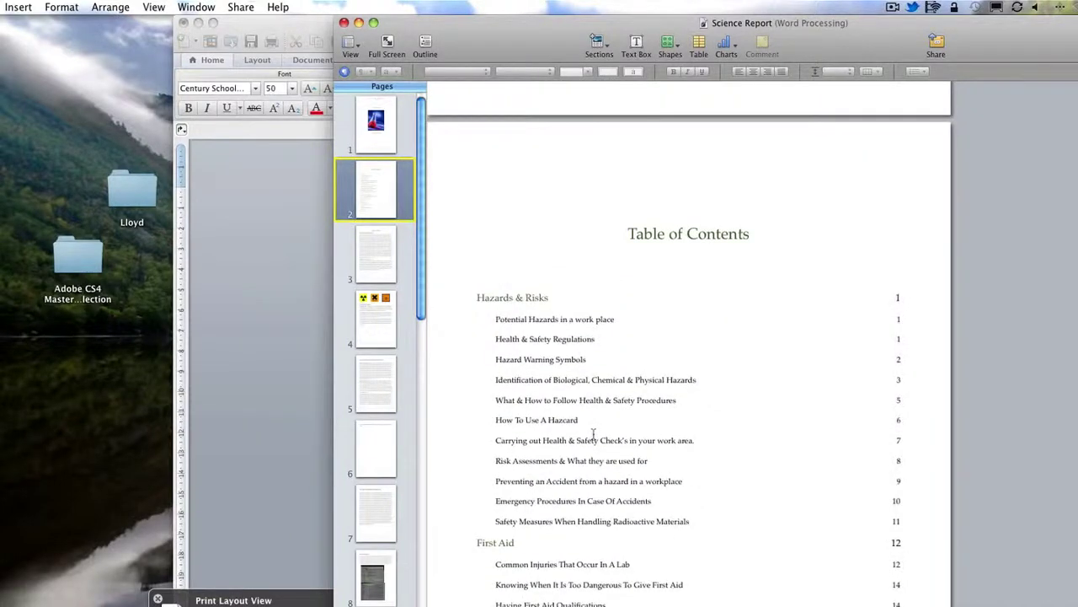
key("super+w")
triple_click(489, 346)
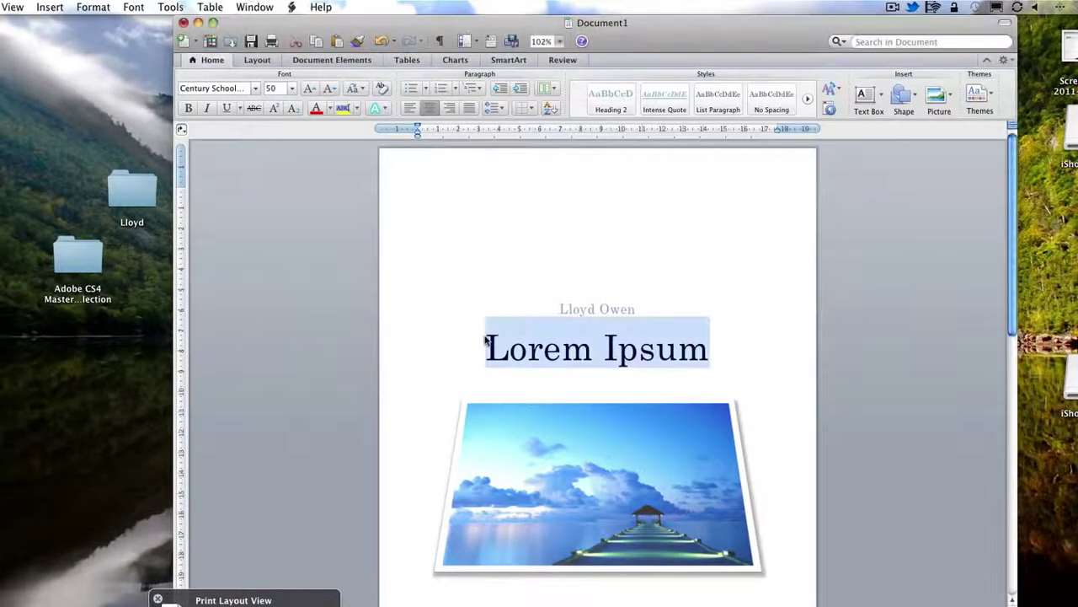
Step: Scroll the Document Elements Table of Contents gallery and expand its full list of automatic and manual styles
left_click(266, 61)
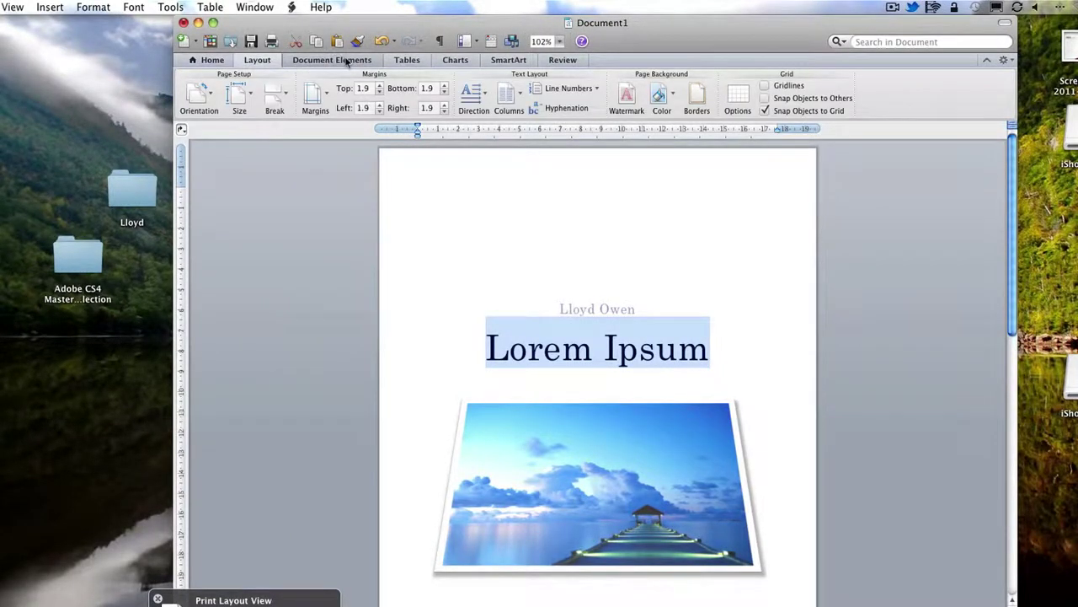
left_click(338, 62)
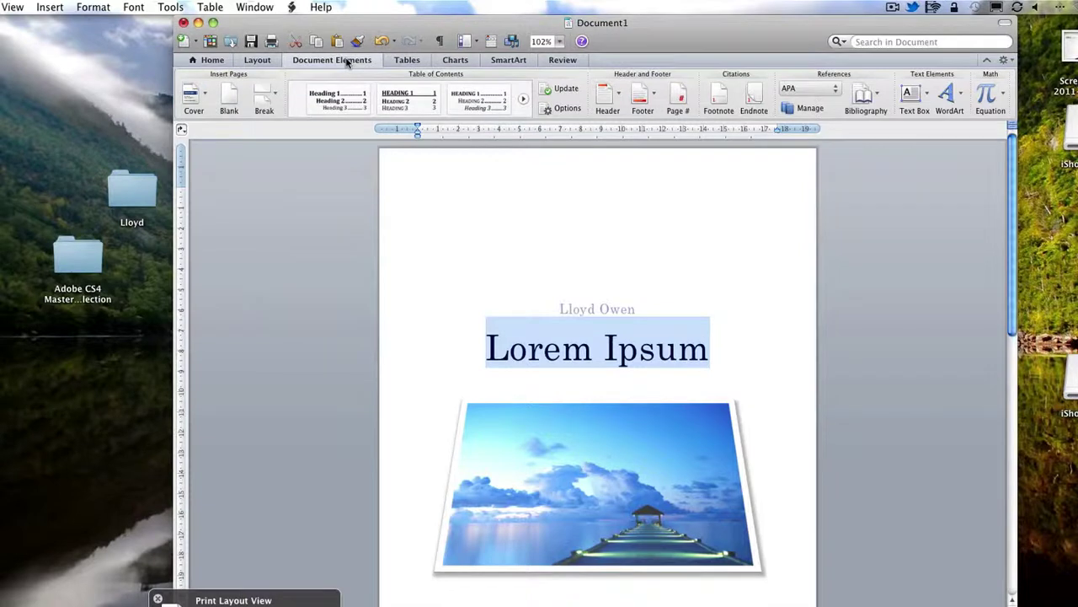
left_click(524, 99)
left_click(524, 99)
left_click(524, 100)
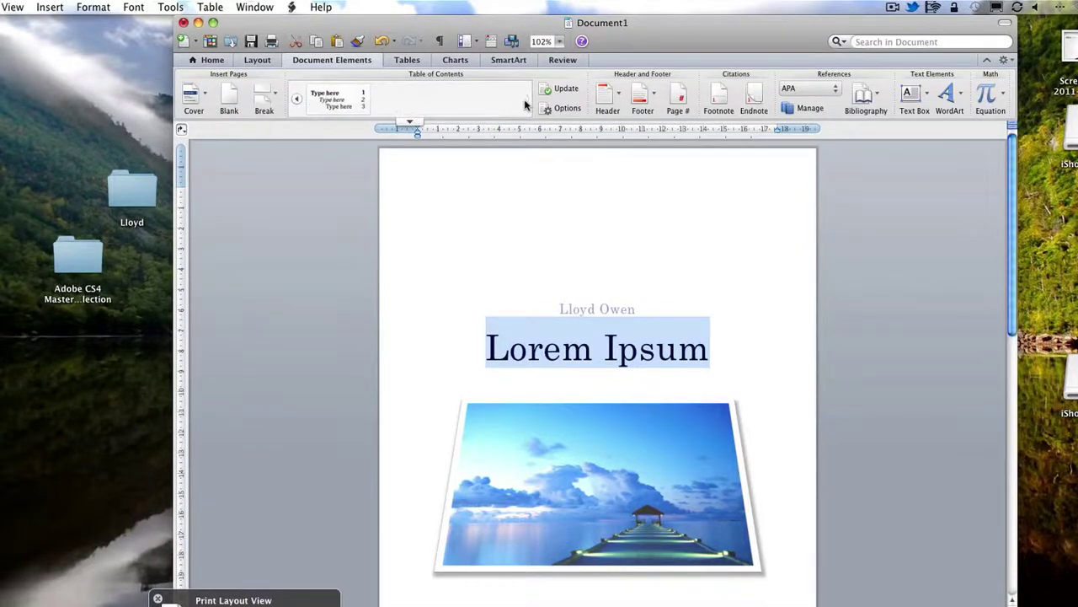
left_click(410, 121)
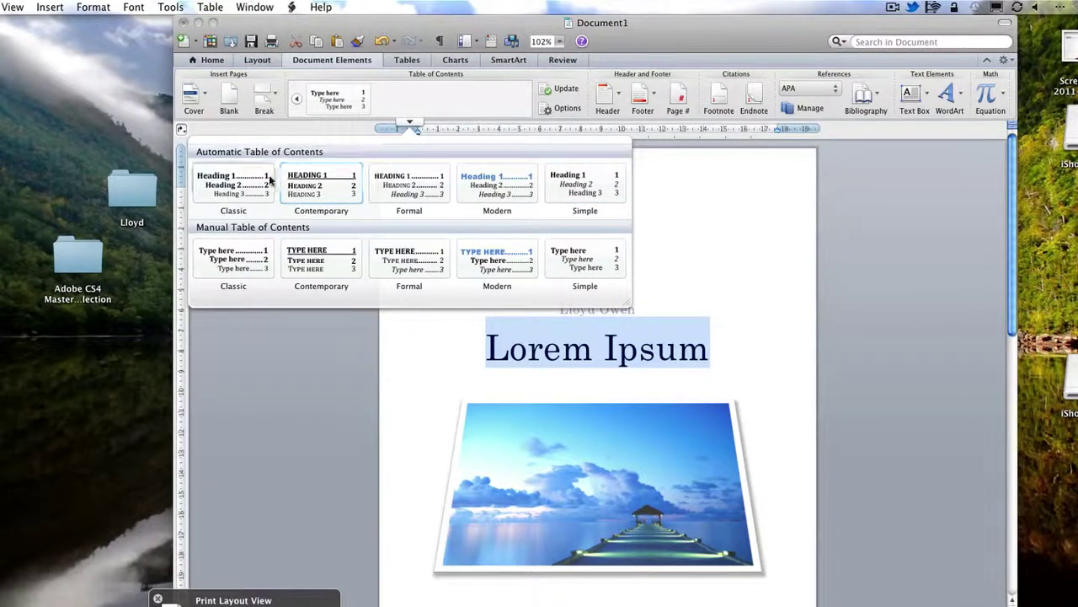
Step: Close the TOC styles, insert the purple Cover Page 13, then undo it with Cmd+Z
left_click(205, 99)
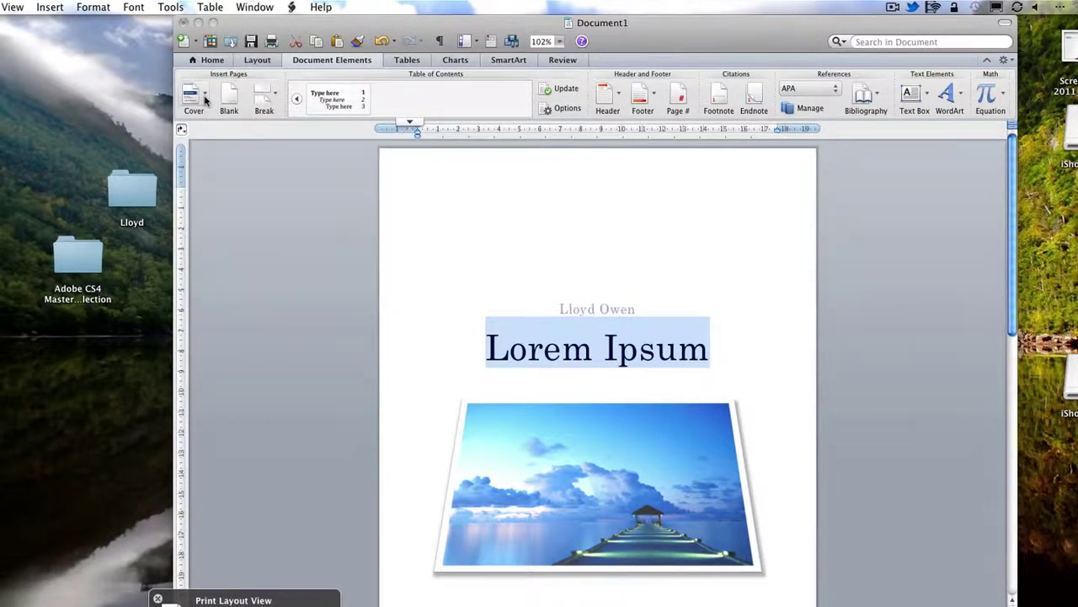
left_click(206, 95)
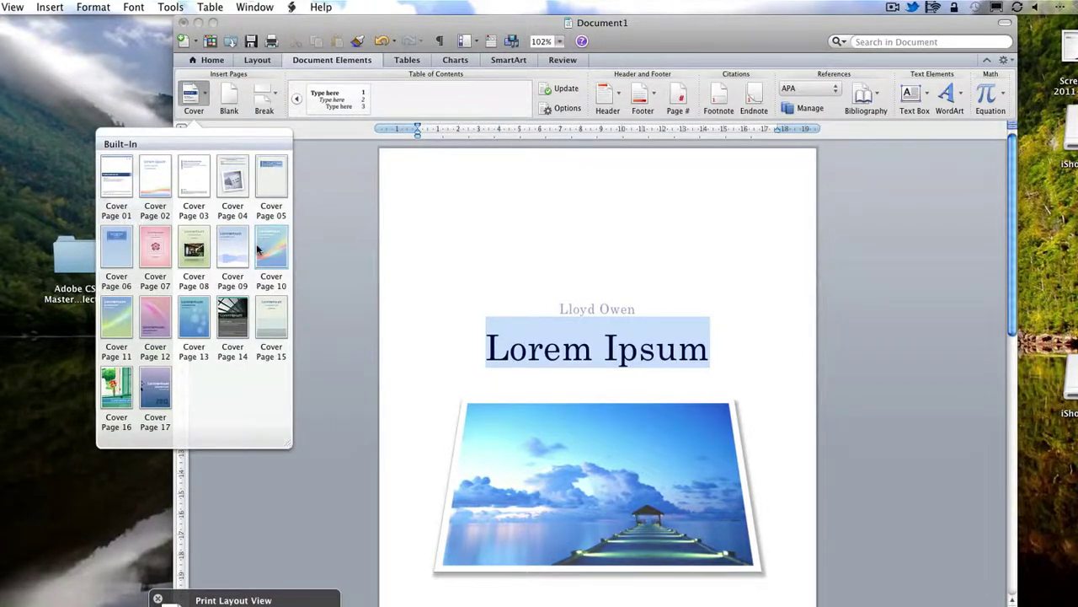
left_click(192, 330)
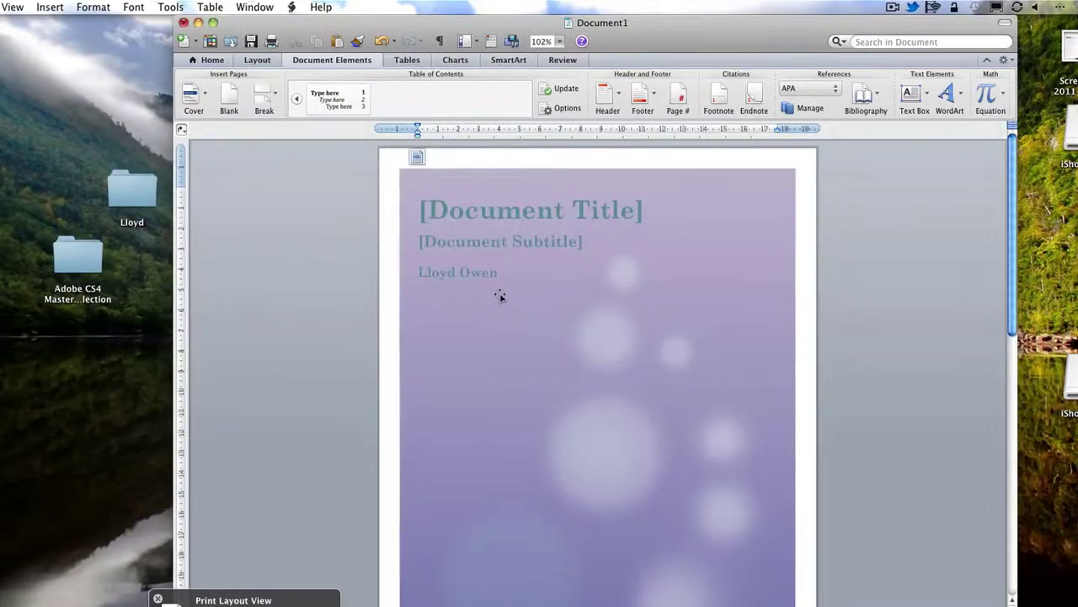
scroll(500, 295, "down", 5)
scroll(500, 294, "up", 5)
scroll(500, 295, "down", 10)
scroll(500, 295, "up", 10)
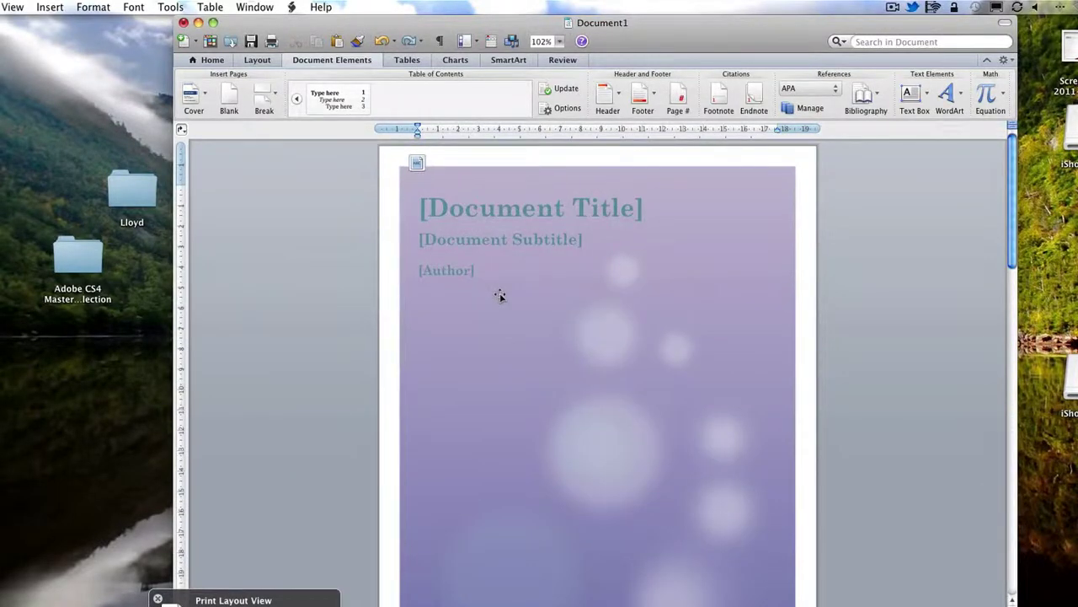
key("super+z")
scroll(499, 294, "down", 10)
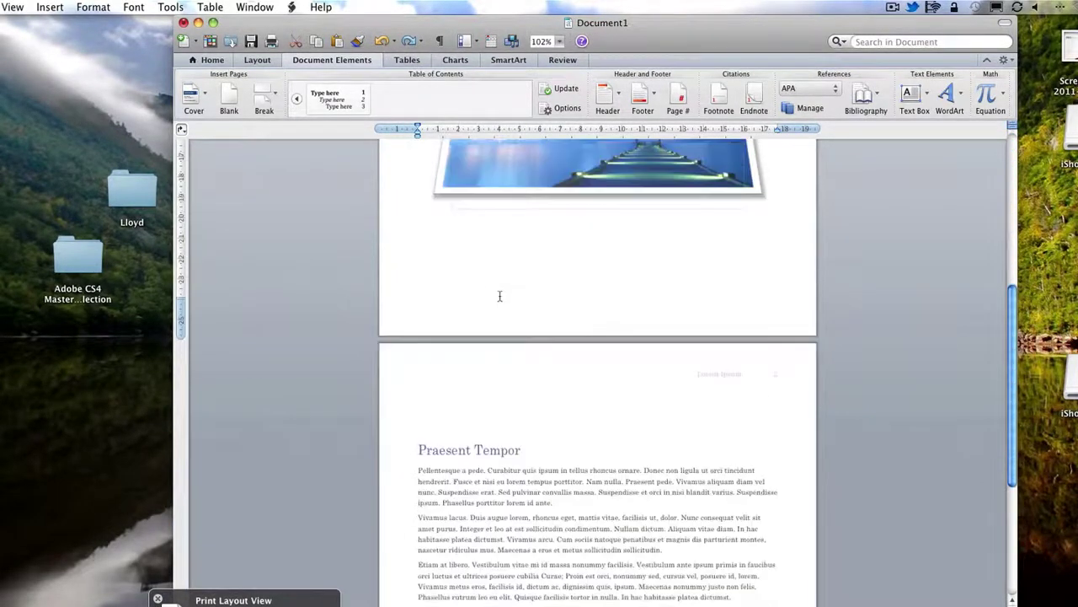
Step: Tilt the pier photo with its rotation handle, then rotate it back to 0°
scroll(499, 295, "up", 10)
left_click_drag(598, 389, 622, 382)
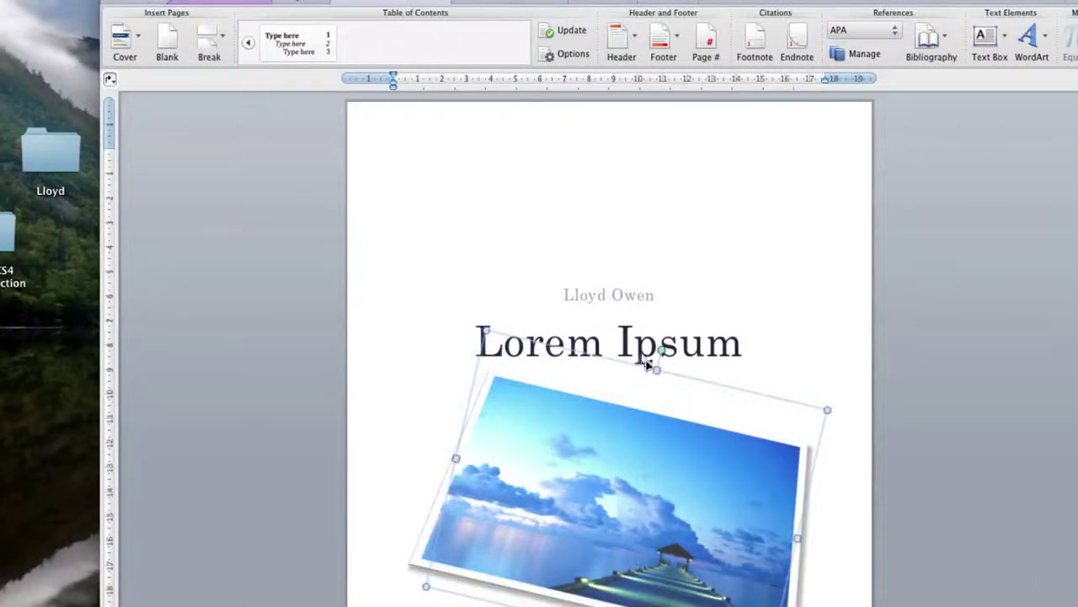
left_click_drag(663, 351, 653, 343)
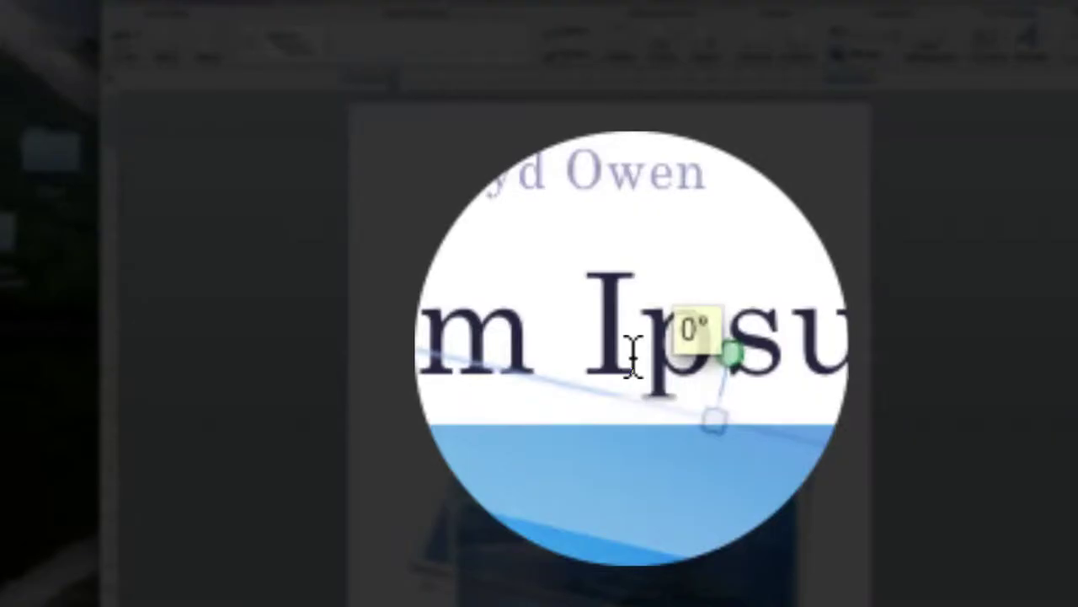
left_click_drag(633, 354, 692, 409)
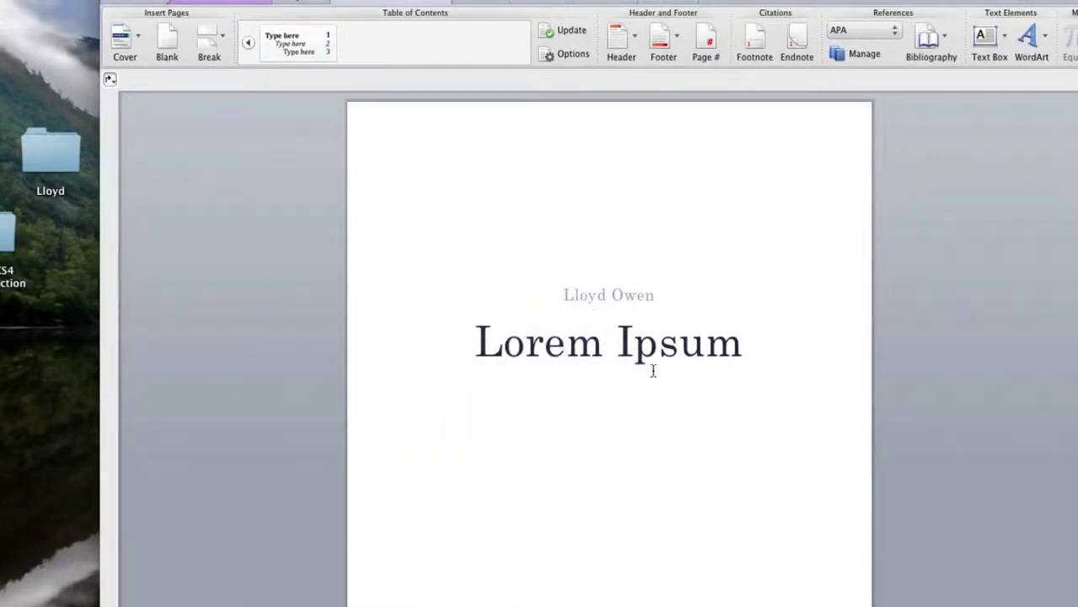
scroll(653, 371, "down", 10)
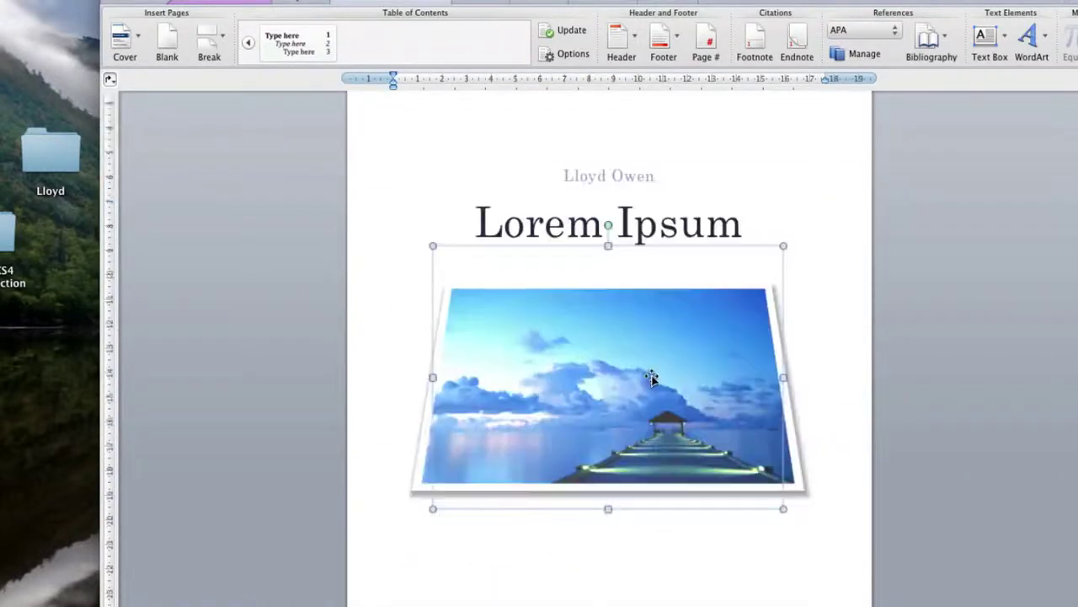
scroll(650, 376, "up", 3)
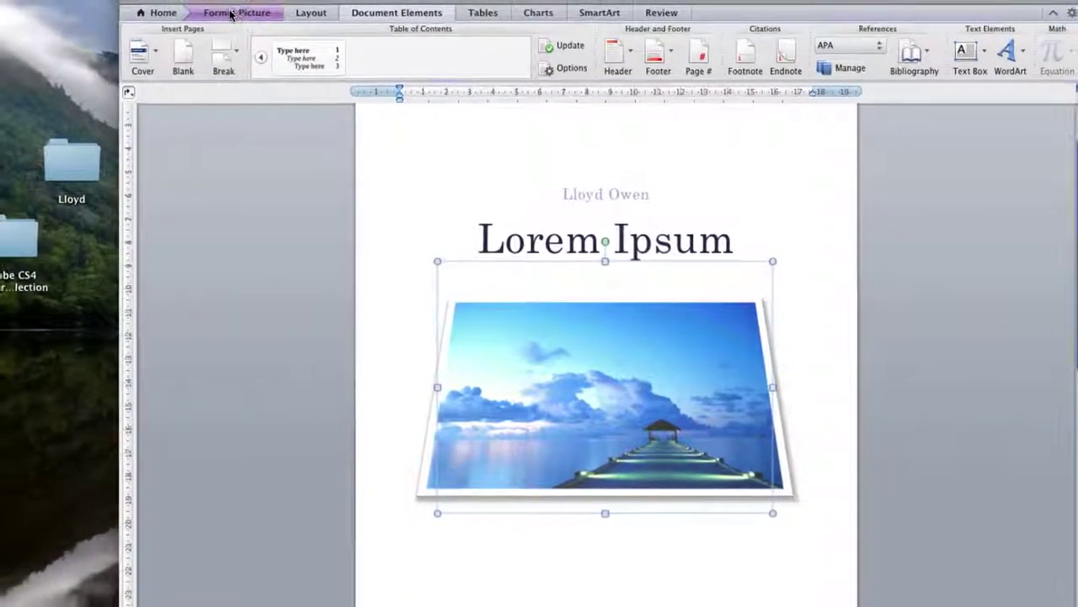
Step: Recolor the pier photo, trying Saturation 0% and a muted look, then Accent Color 5 Light purple
left_click(231, 15)
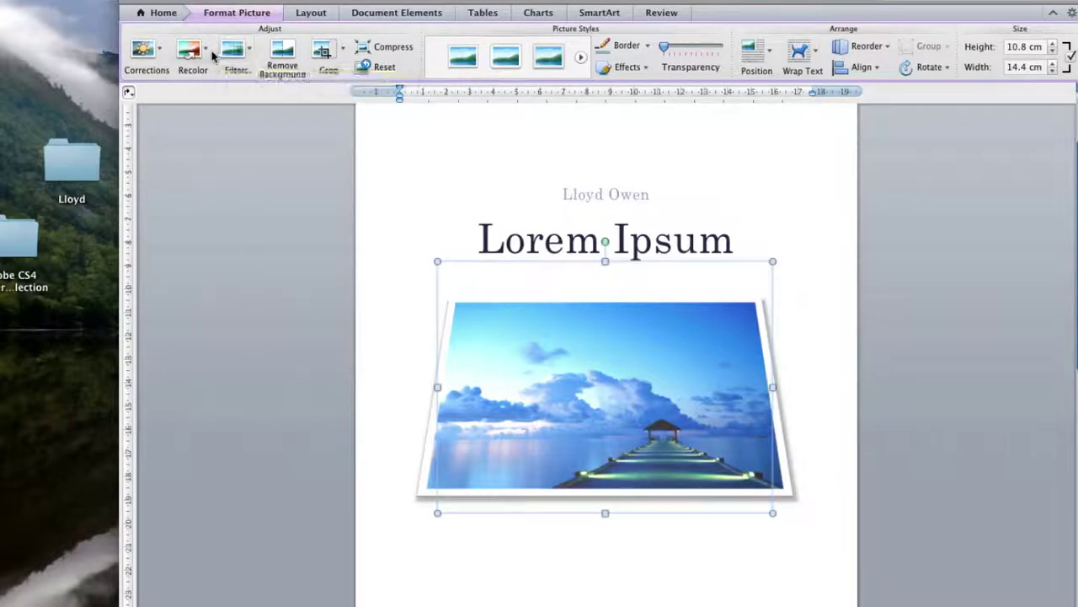
left_click(206, 53)
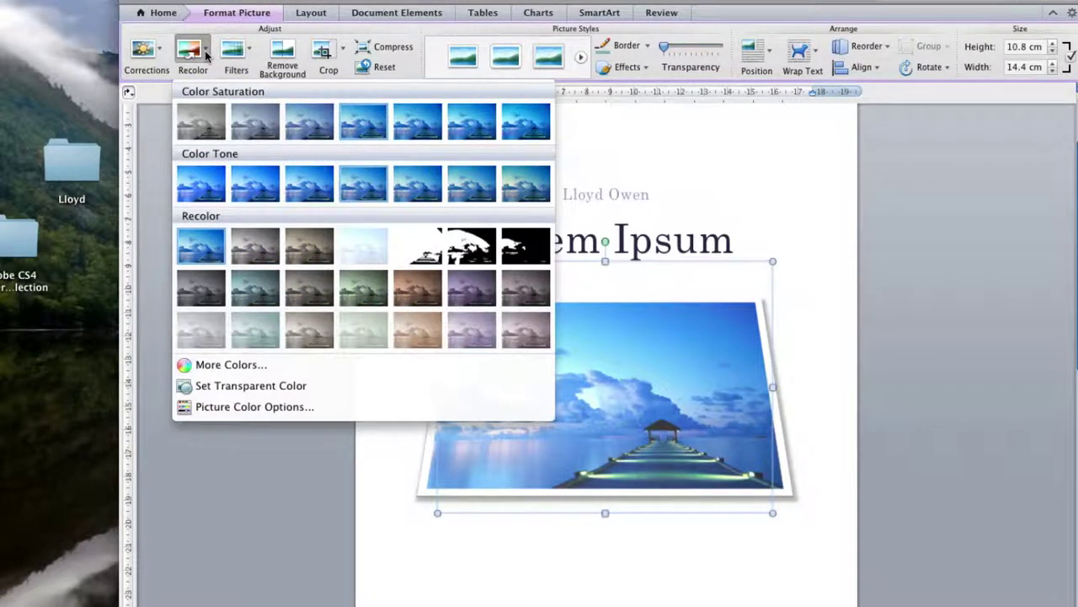
left_click(474, 191)
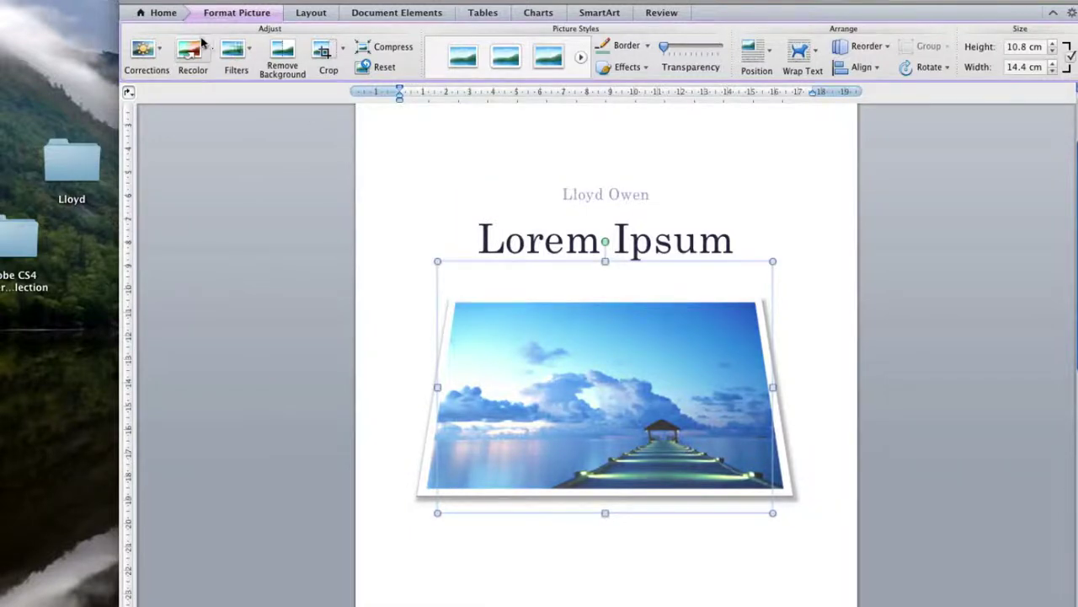
left_click(194, 50)
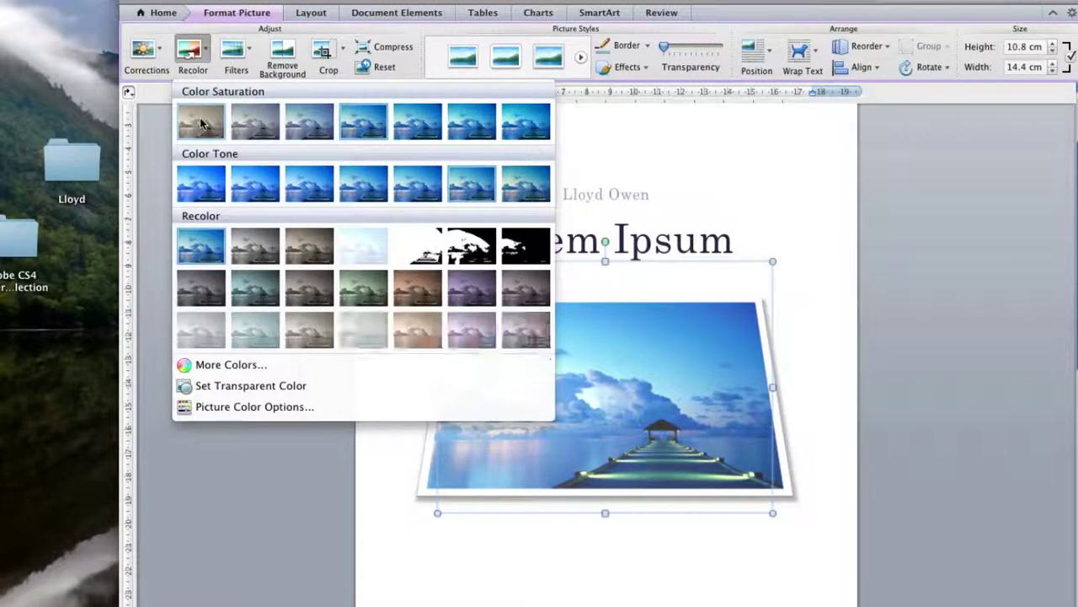
left_click(200, 124)
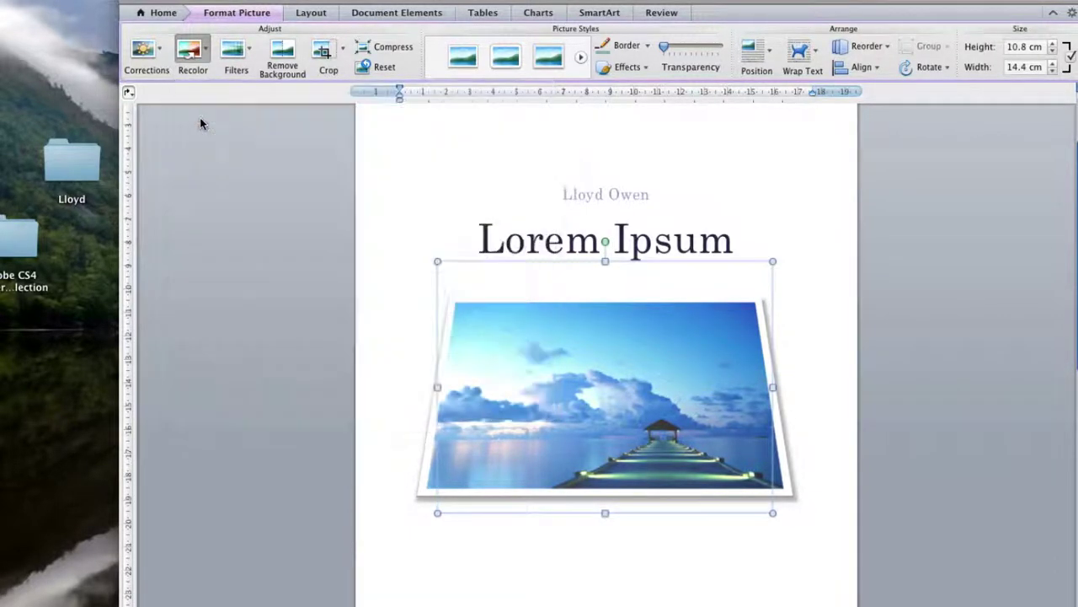
left_click(194, 52)
left_click(261, 132)
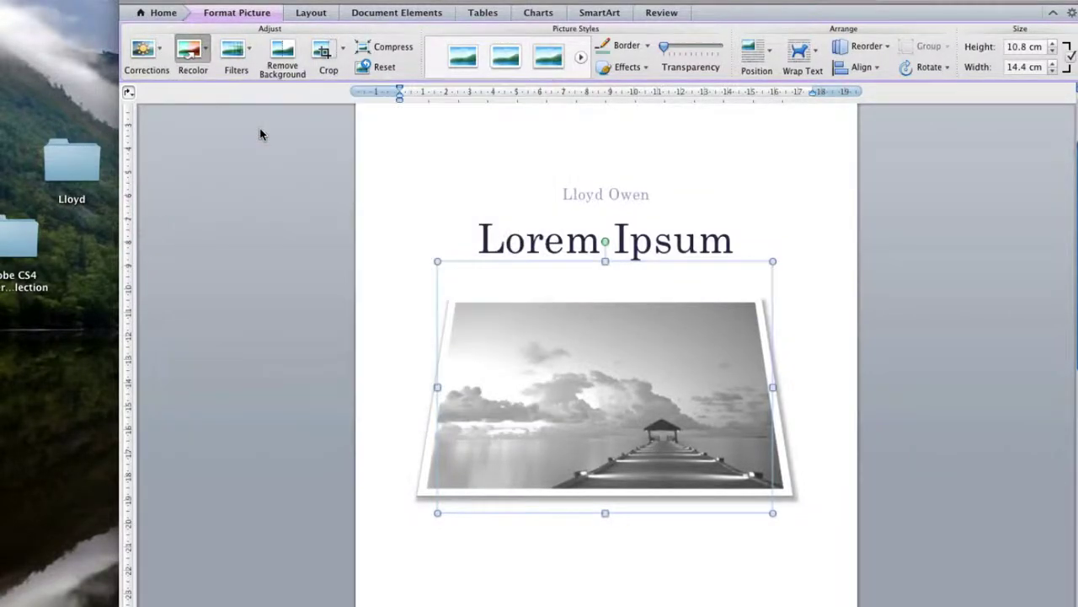
left_click(180, 52)
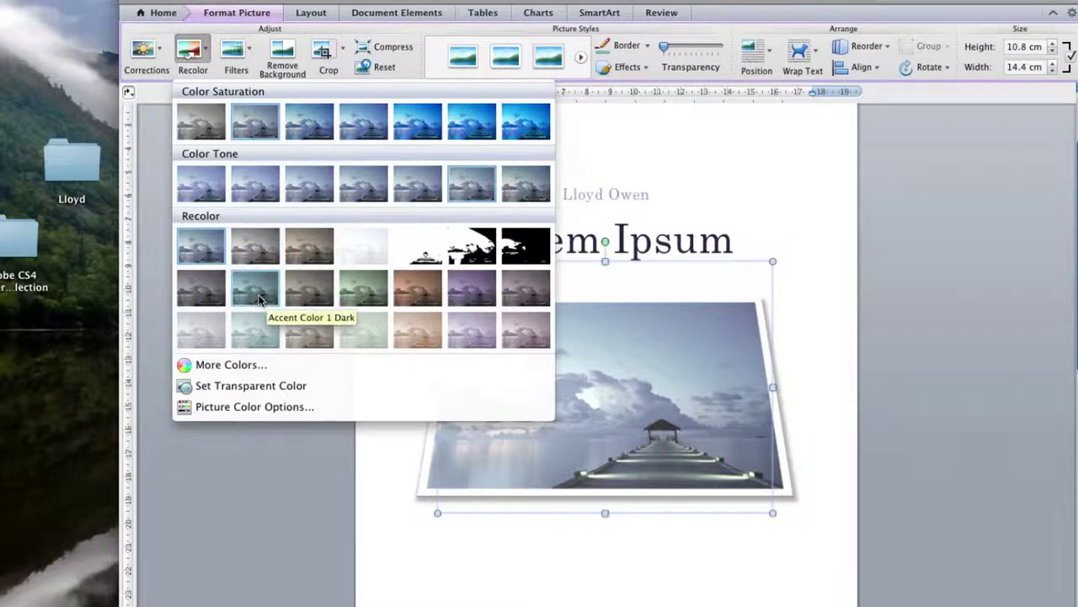
left_click(457, 322)
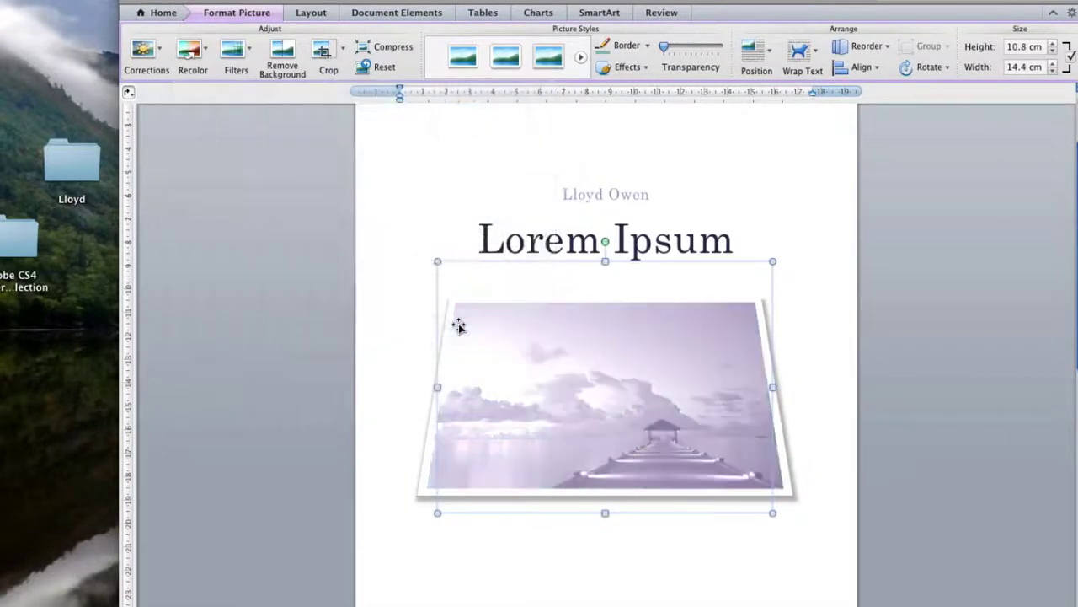
left_click(433, 301)
left_click(548, 337)
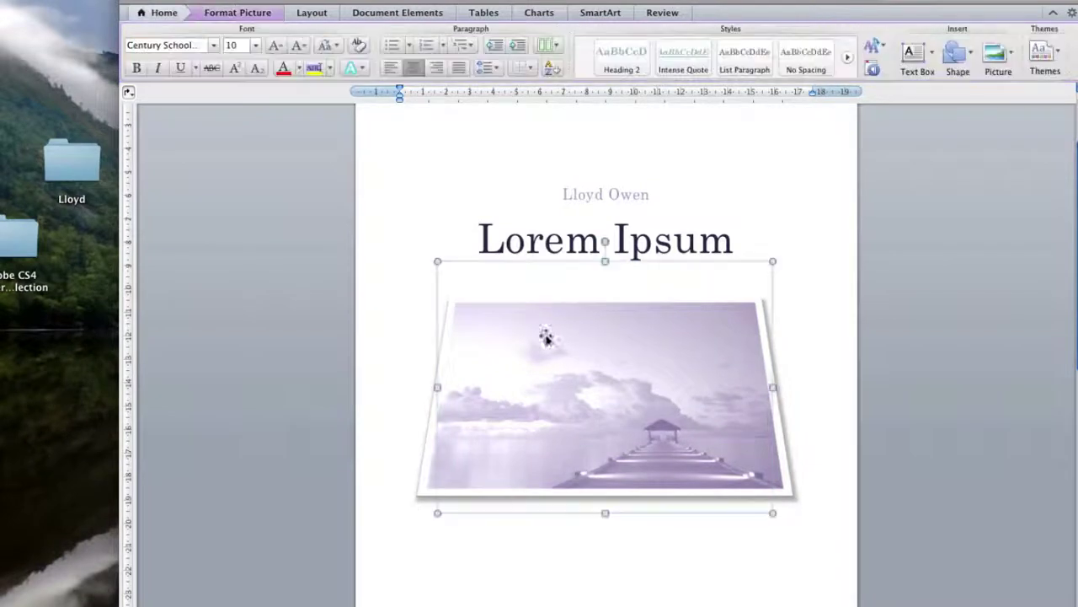
Step: Apply an orange Glow effect around the pier photo
left_click(623, 67)
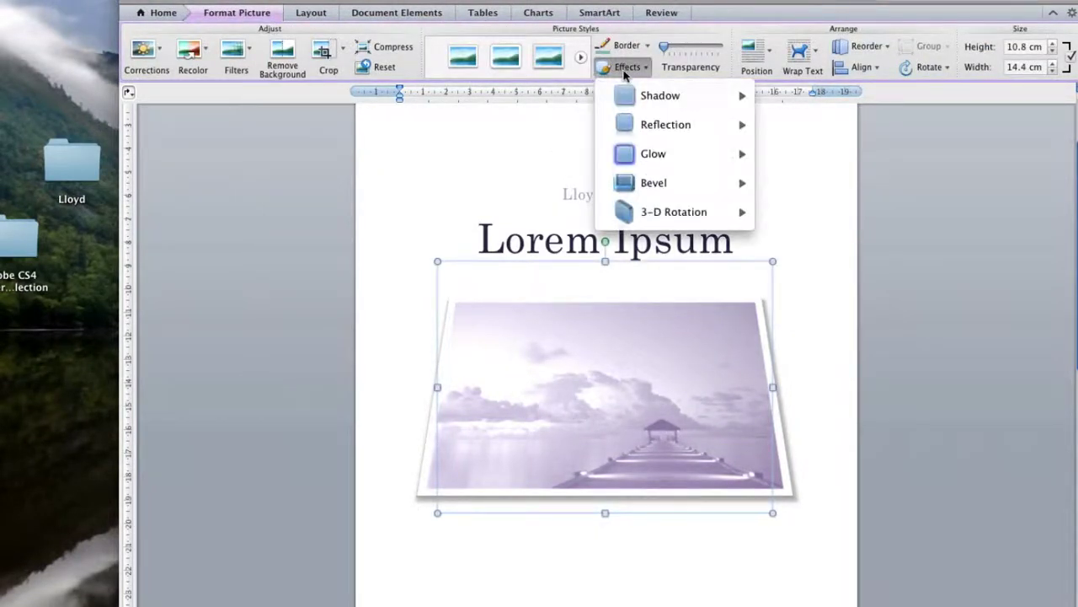
mouse_move(656, 149)
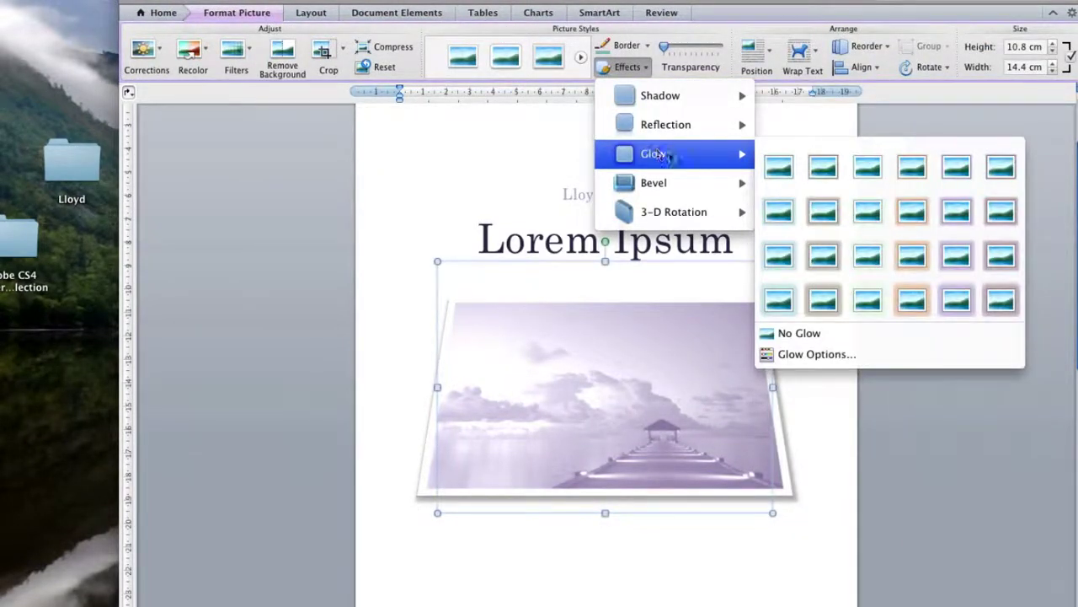
left_click(913, 256)
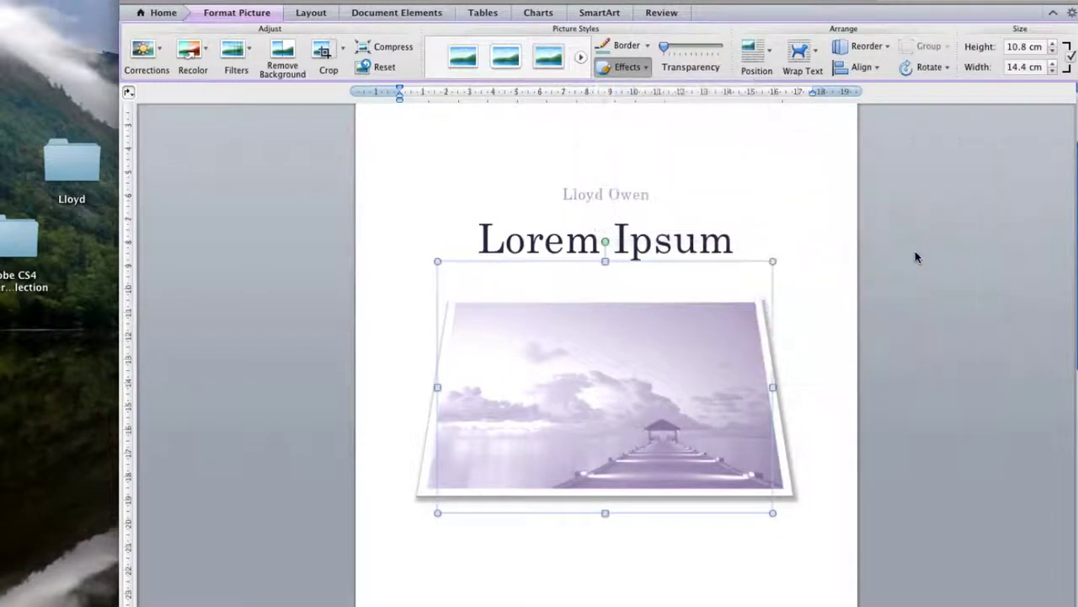
Step: Try a Parallel 3-D Rotation preset on the photo, then undo it with Cmd+Z
left_click(626, 67)
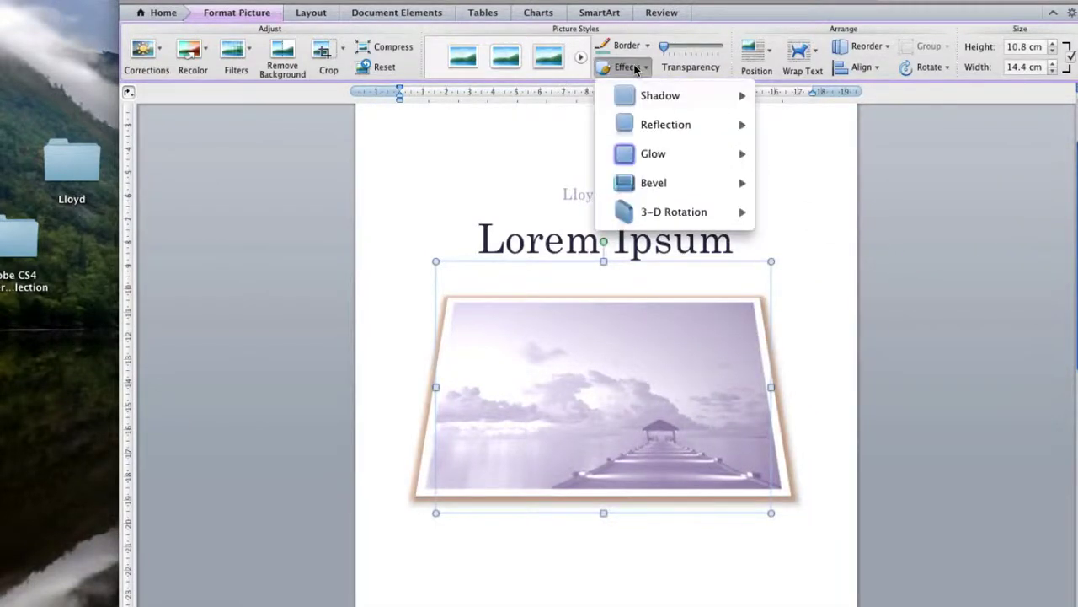
mouse_move(709, 221)
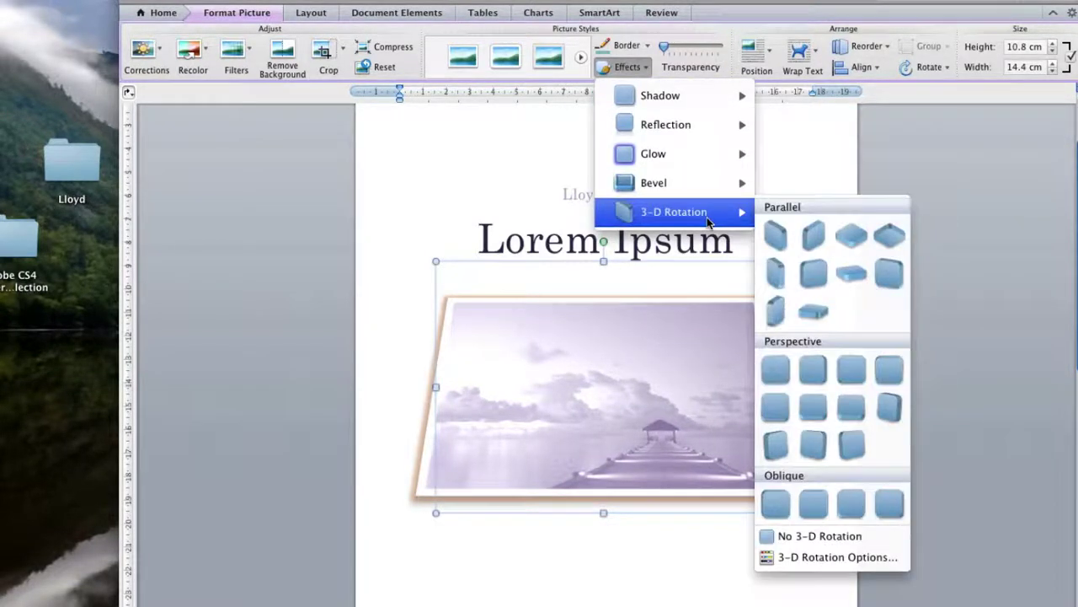
left_click(778, 236)
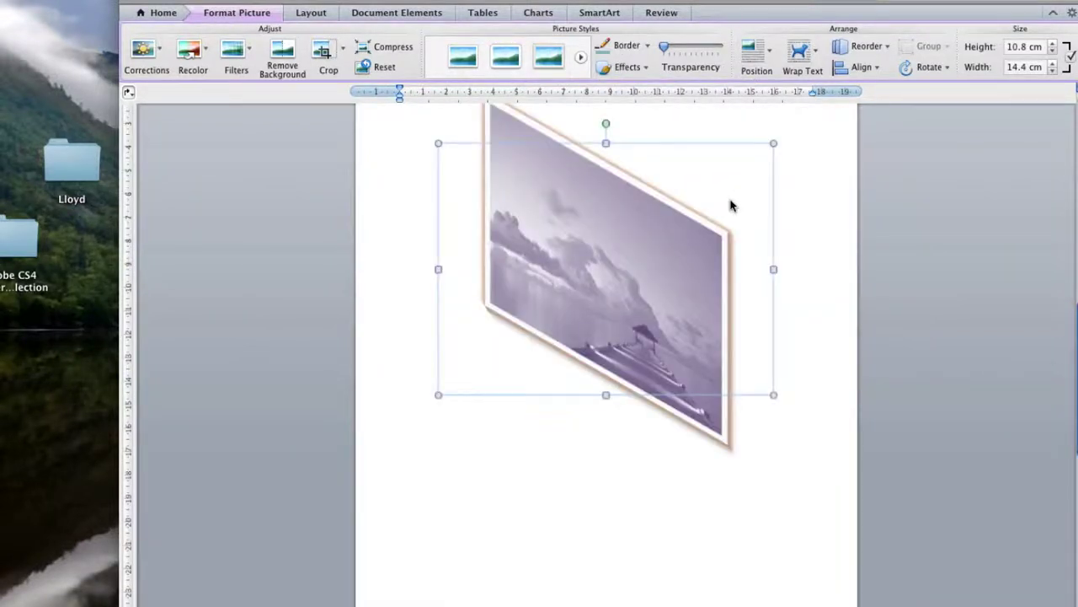
scroll(730, 205, "up", 3)
key("super+z")
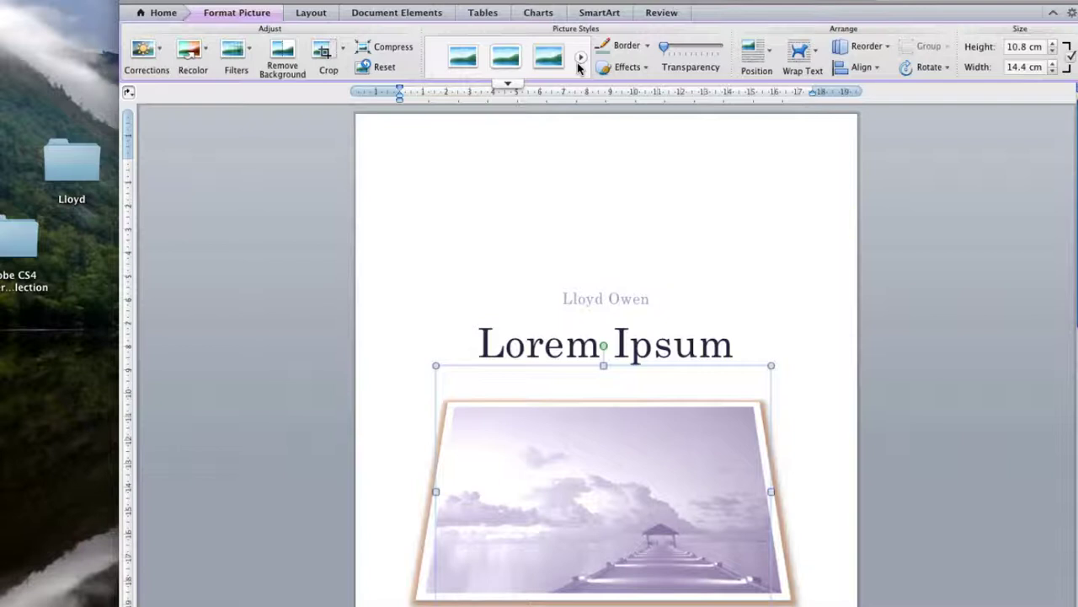
Step: Turn Track Changes off on the Review tab and leave the Permissions setting unchanged
left_click(649, 12)
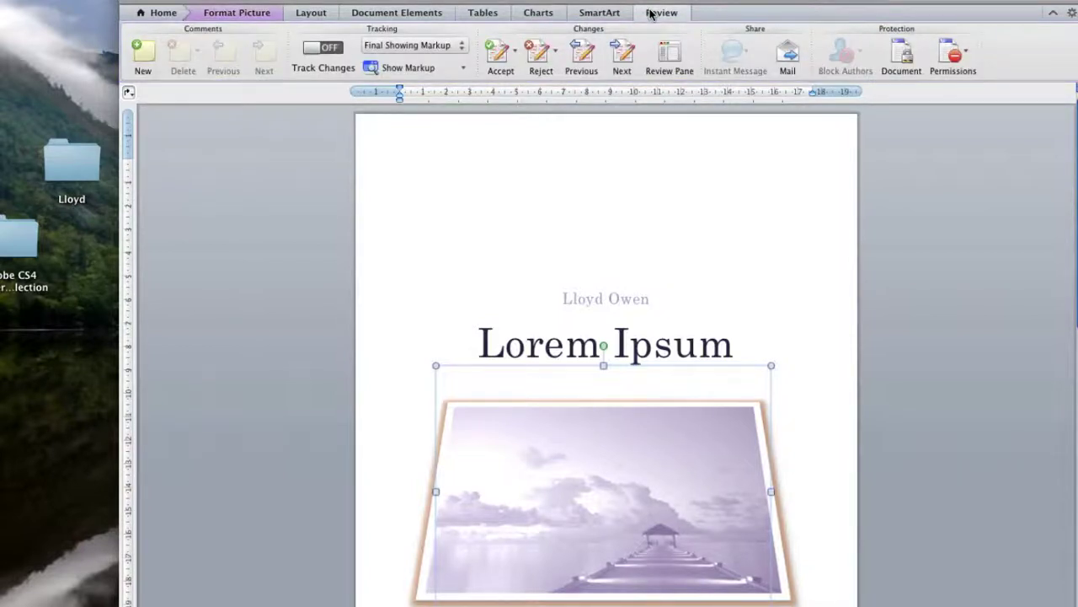
left_click(330, 51)
left_click(310, 50)
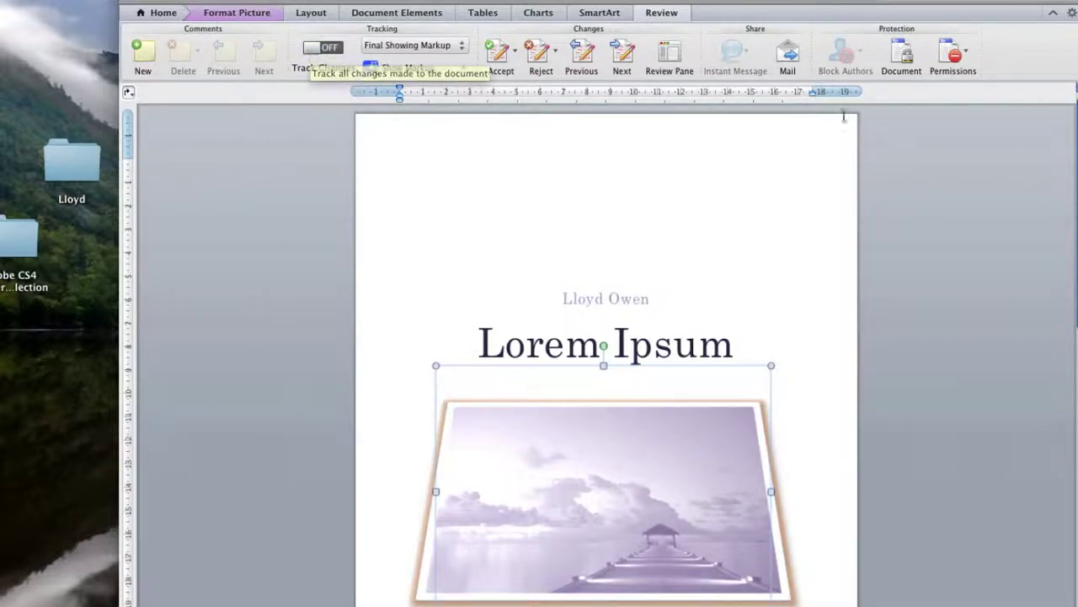
left_click(952, 56)
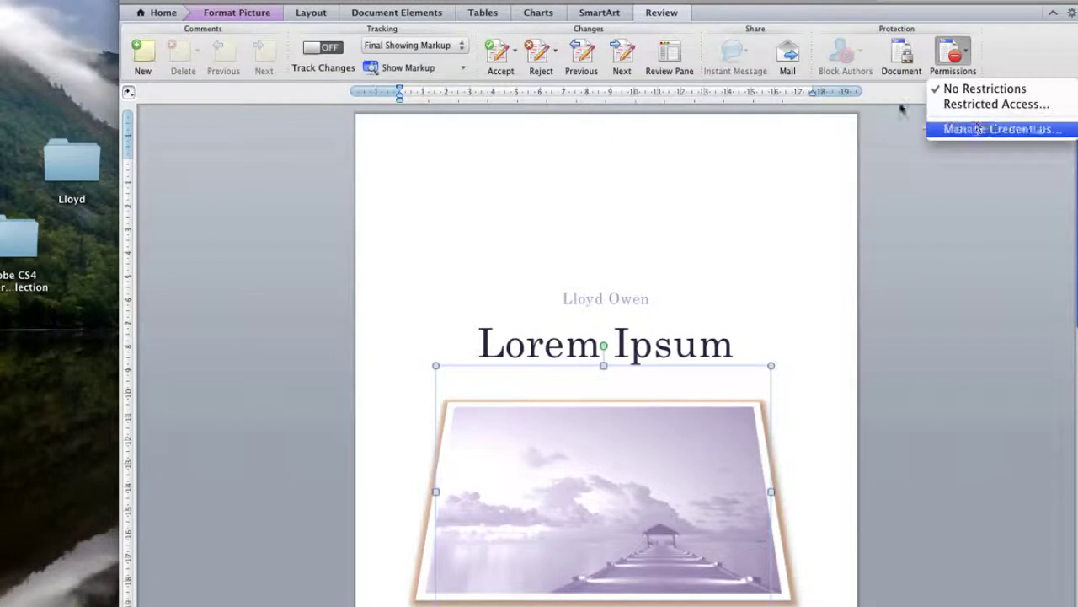
left_click(548, 118)
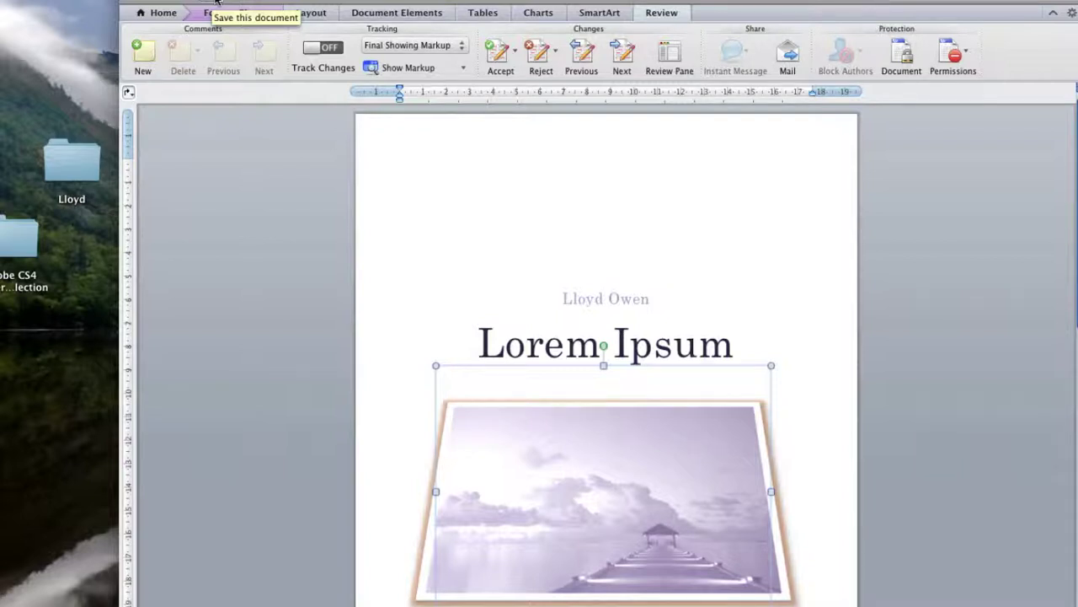
Step: Insert a gear SmartArt diagram labelled Gear 1, Gear 2 and Gear 3
left_click(481, 13)
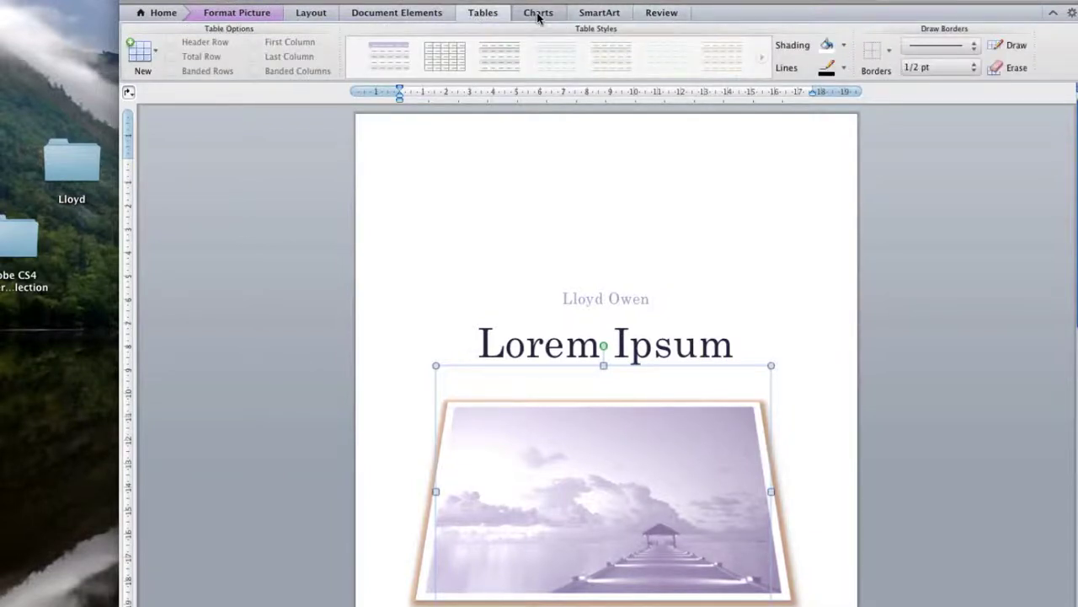
left_click(539, 15)
left_click(592, 15)
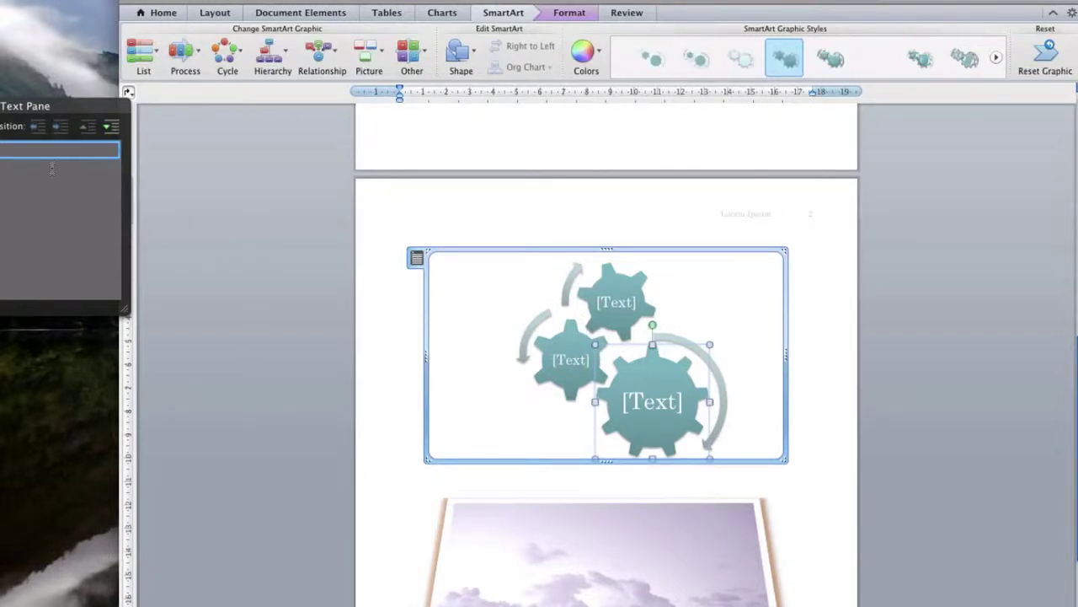
type("Gear 1")
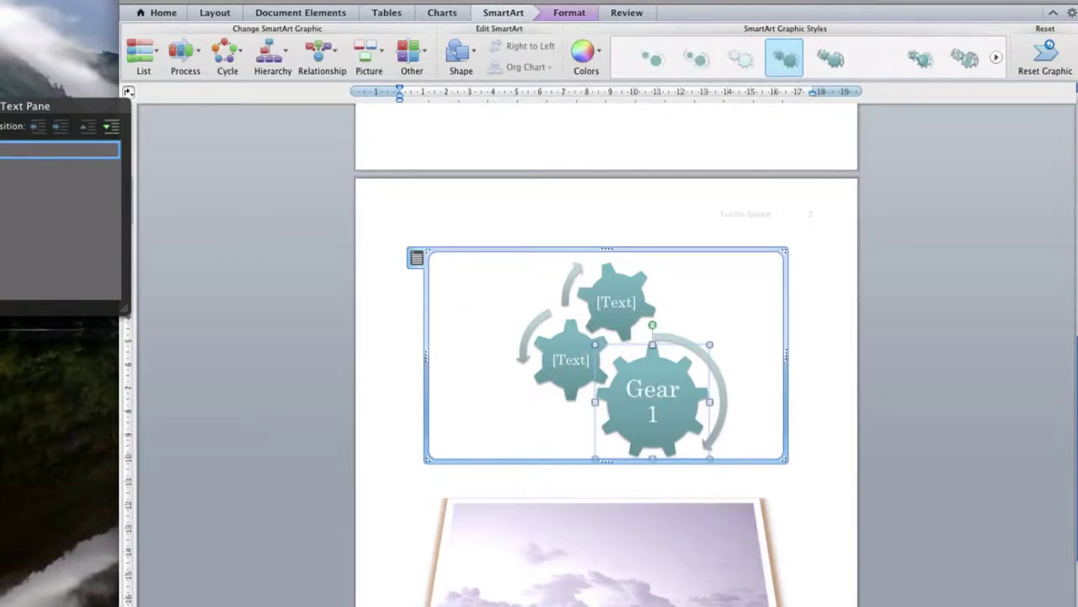
key("Down")
type("Gear 2")
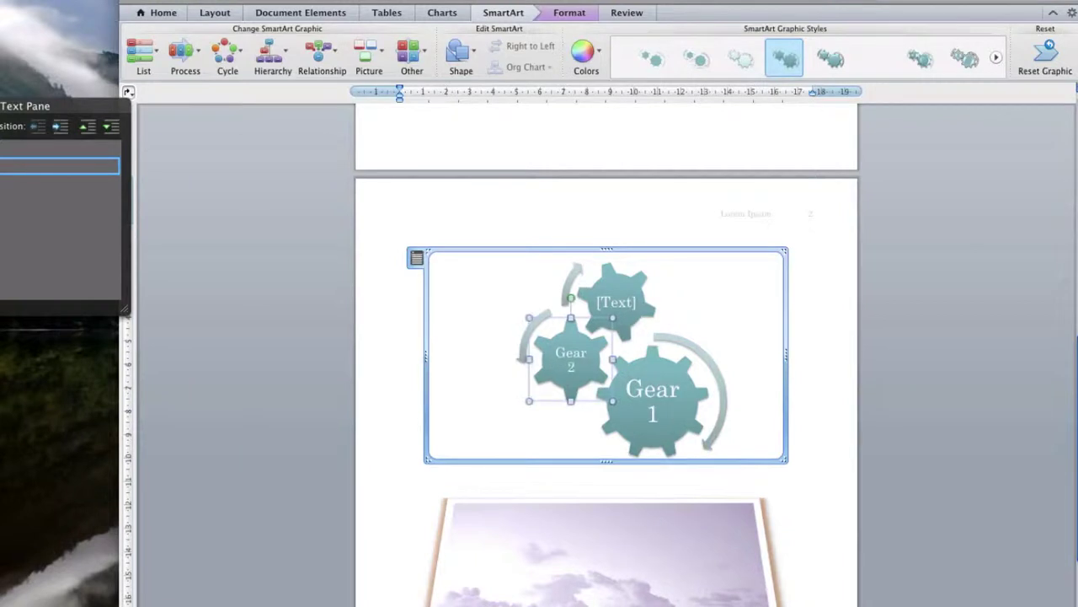
key("Down")
type("Gear")
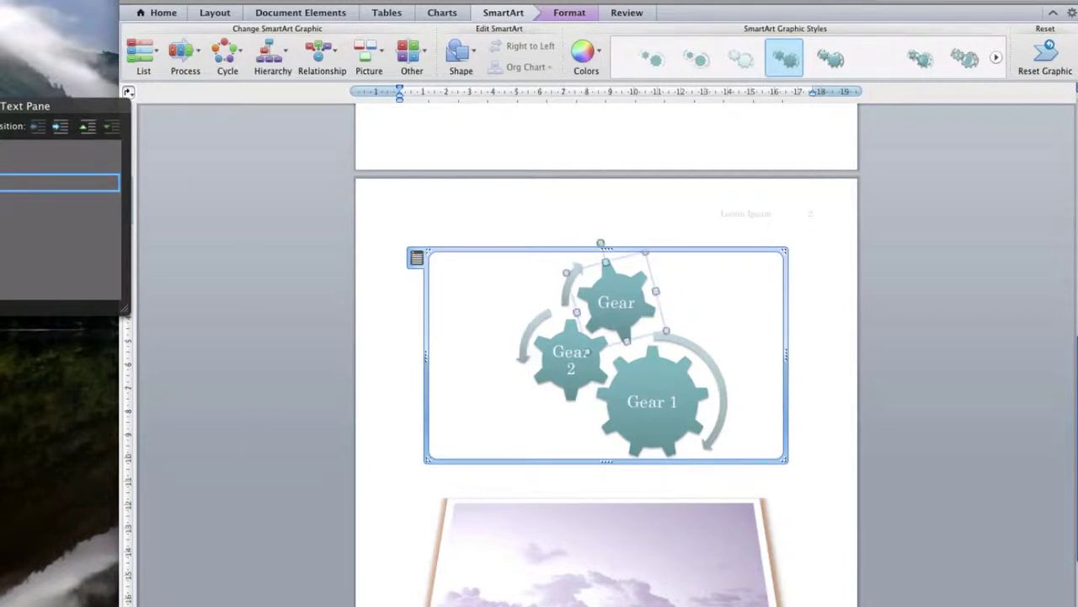
type(" 3")
left_click(925, 292)
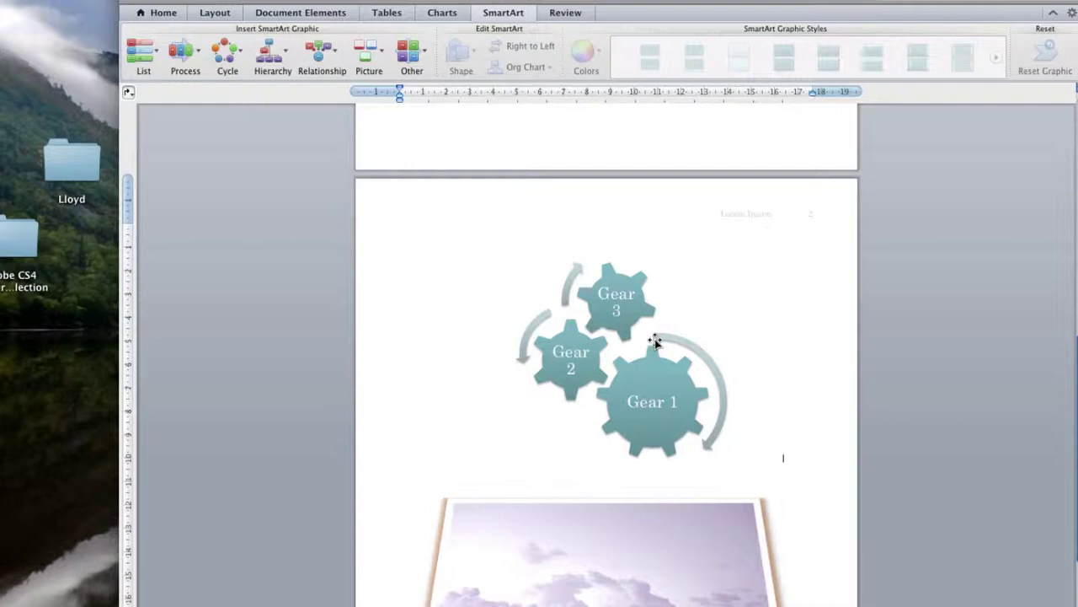
Step: Close the Word document with Cmd+W, choosing Don't Save
scroll(590, 371, "up", 15)
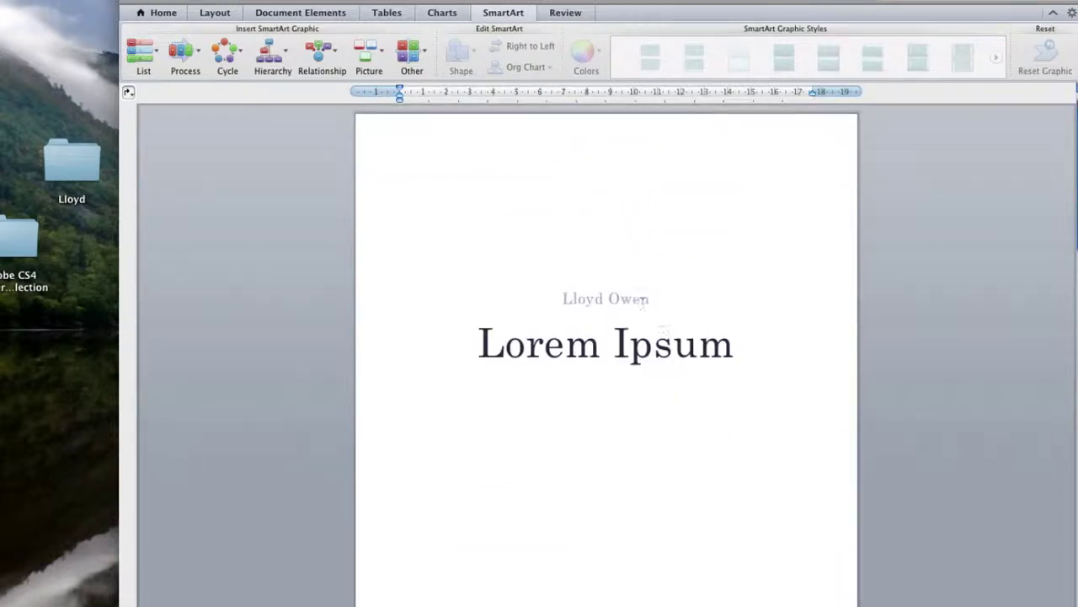
key("super+w")
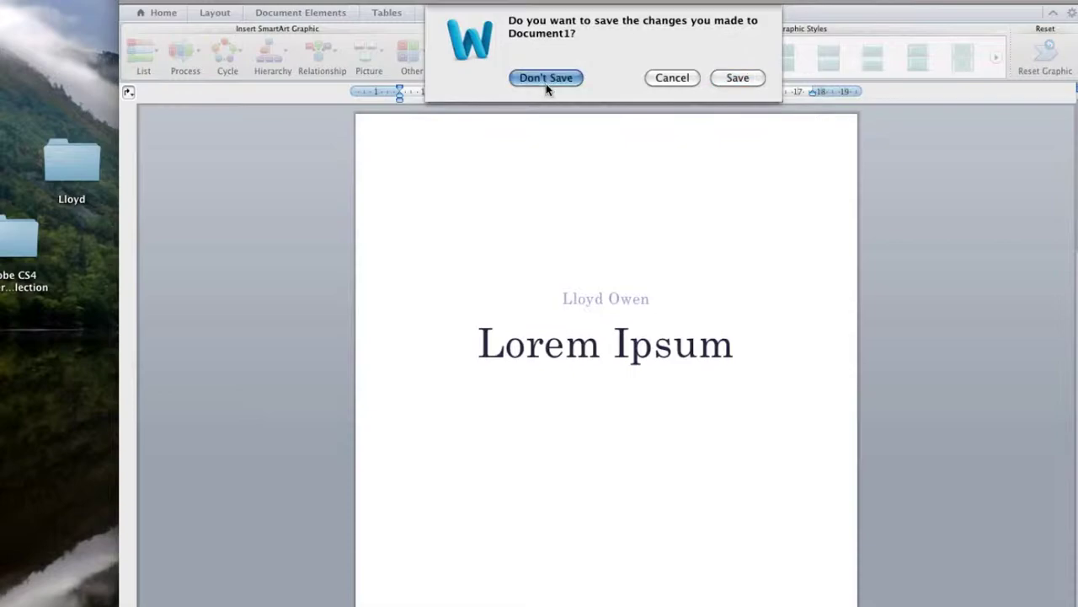
left_click(546, 79)
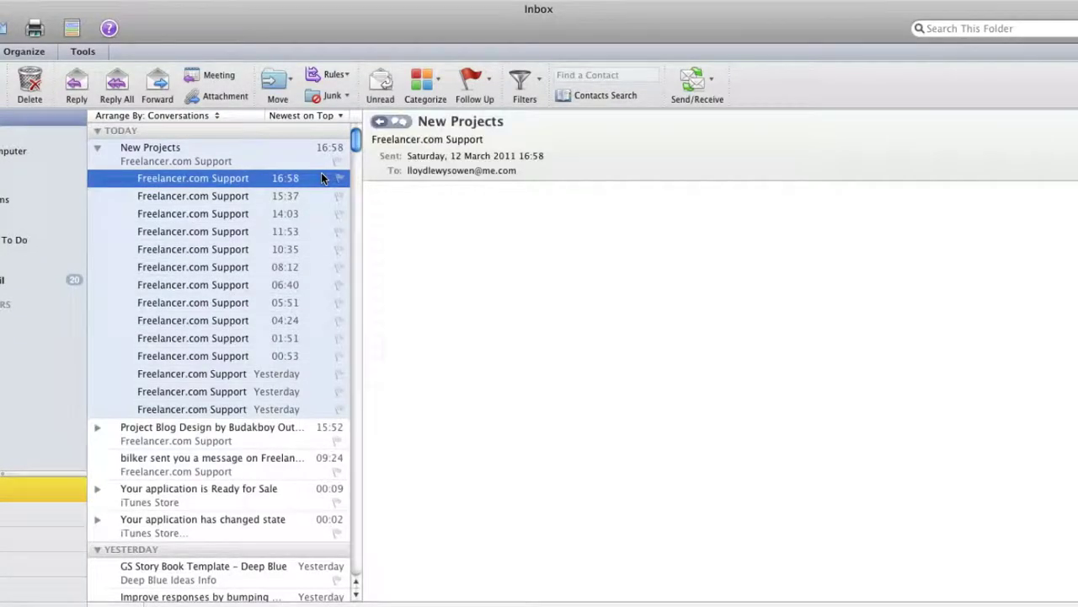
Step: Scroll through the Freelancer.com 'New Projects' message listing 25 new projects
scroll(335, 348, "down", 5)
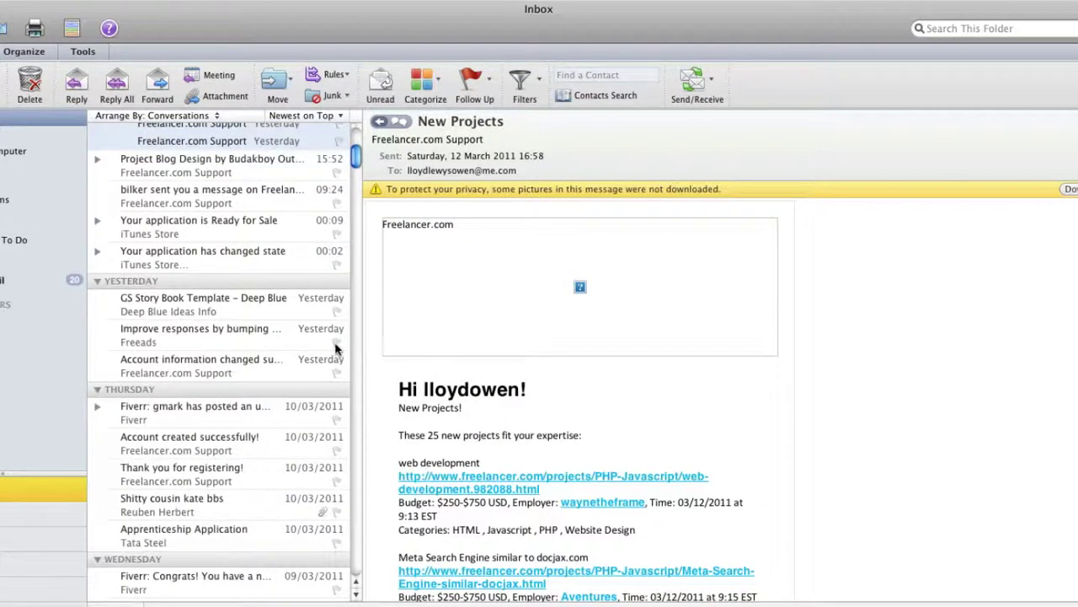
scroll(308, 341, "down", 1)
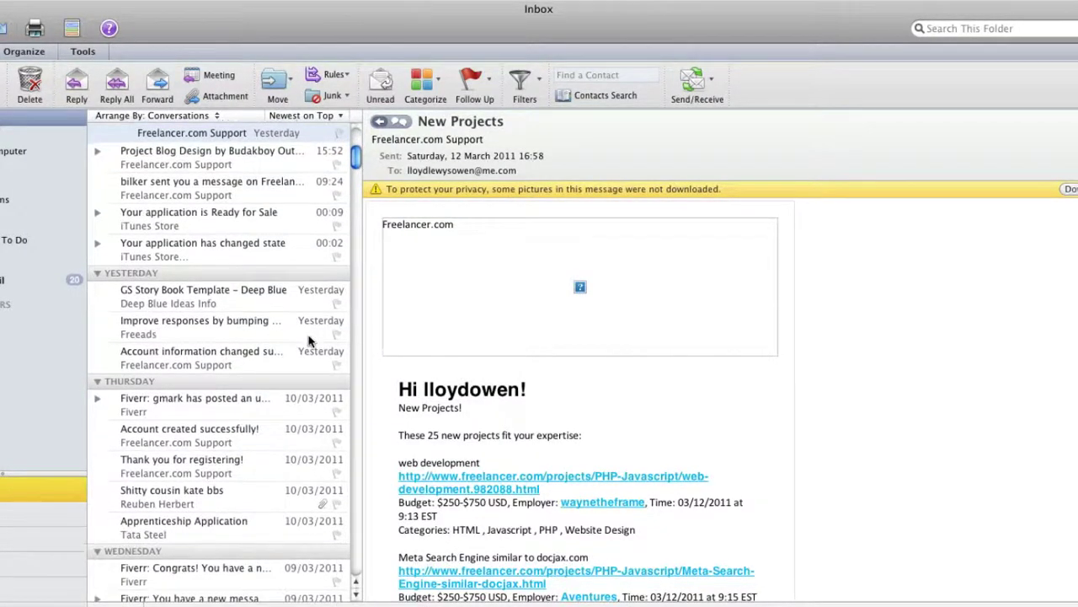
scroll(308, 341, "down", 3)
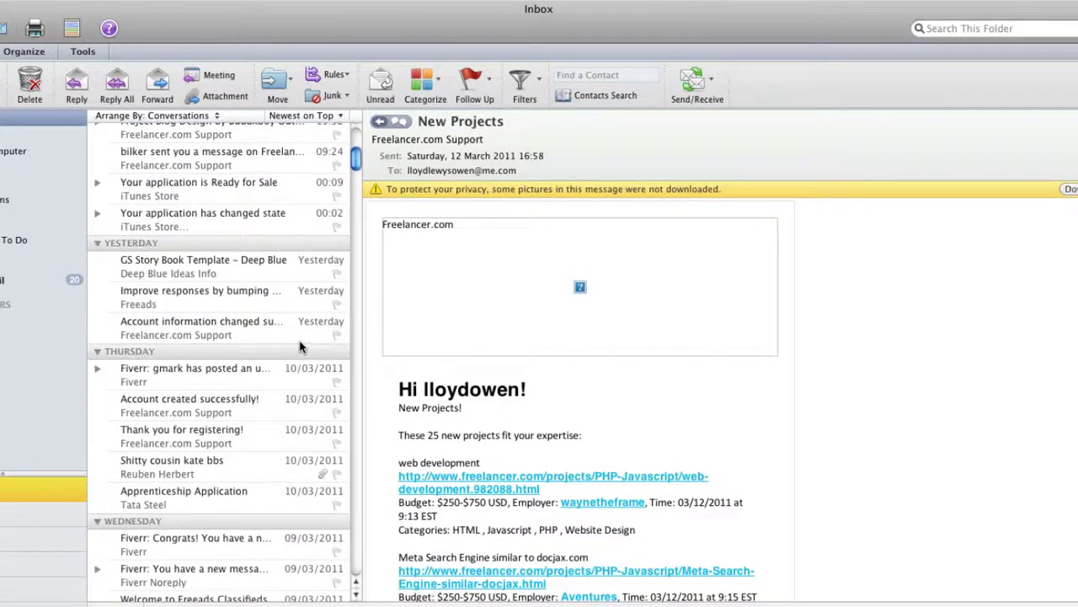
scroll(277, 380, "down", 3)
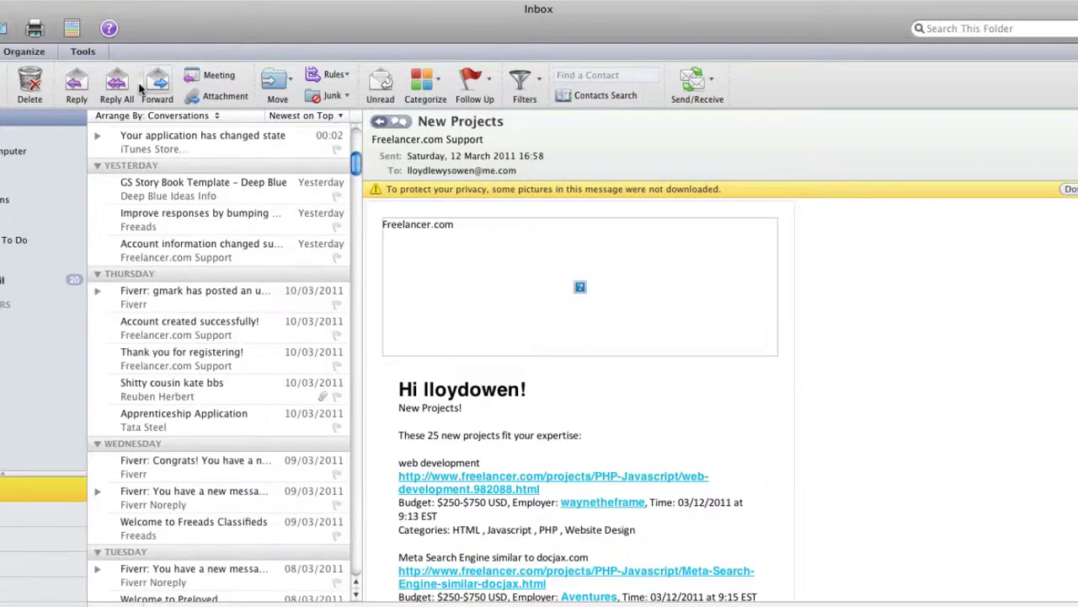
scroll(162, 172, "down", 8)
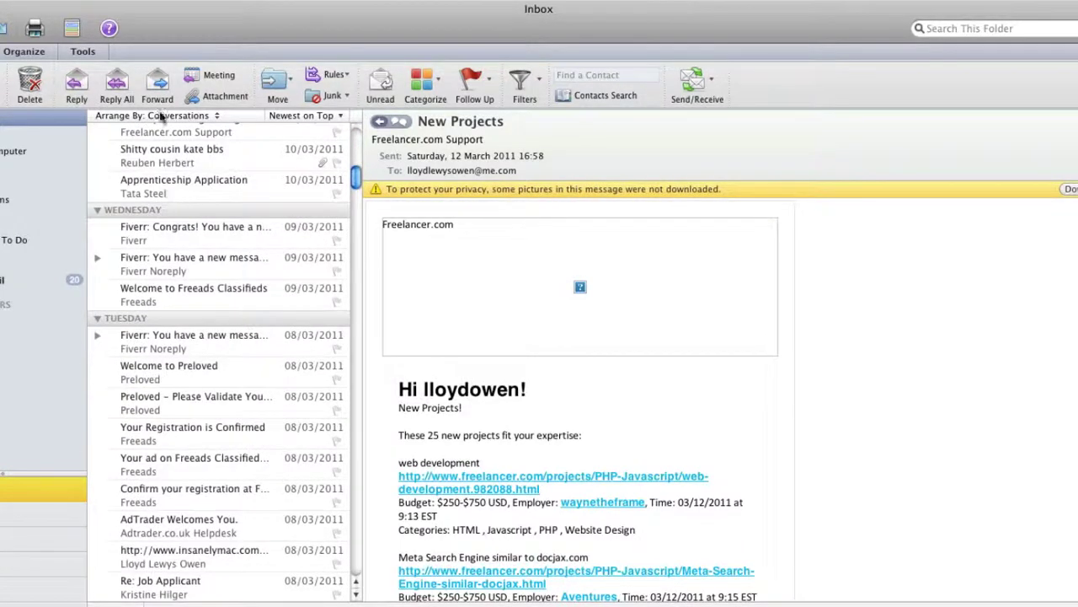
Step: Search Find a Contact for a person's first name, then dismiss the results
left_click(603, 74)
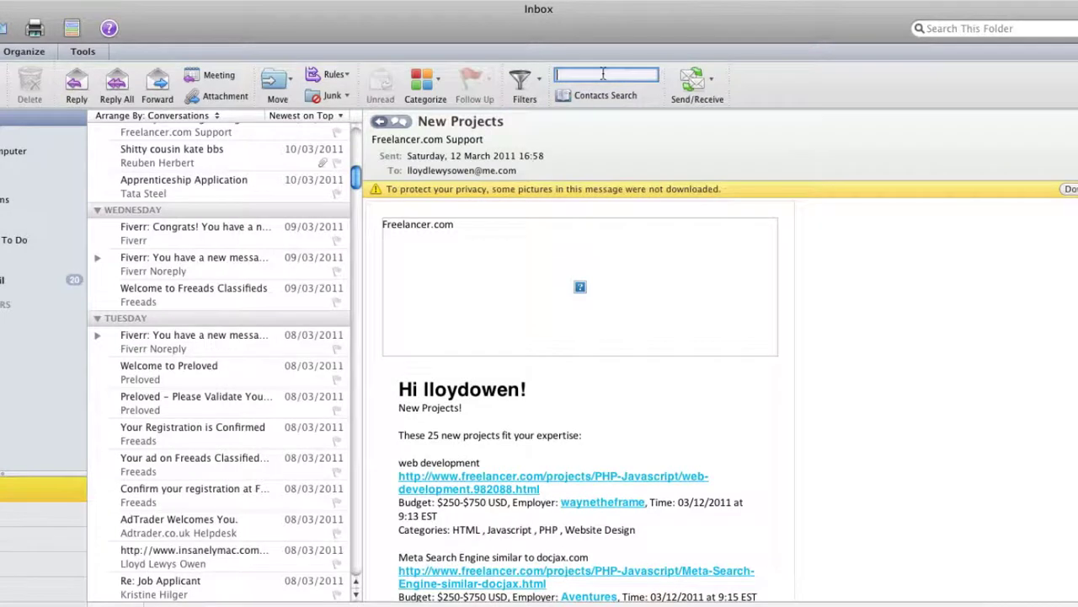
type("Rhys")
key("Return")
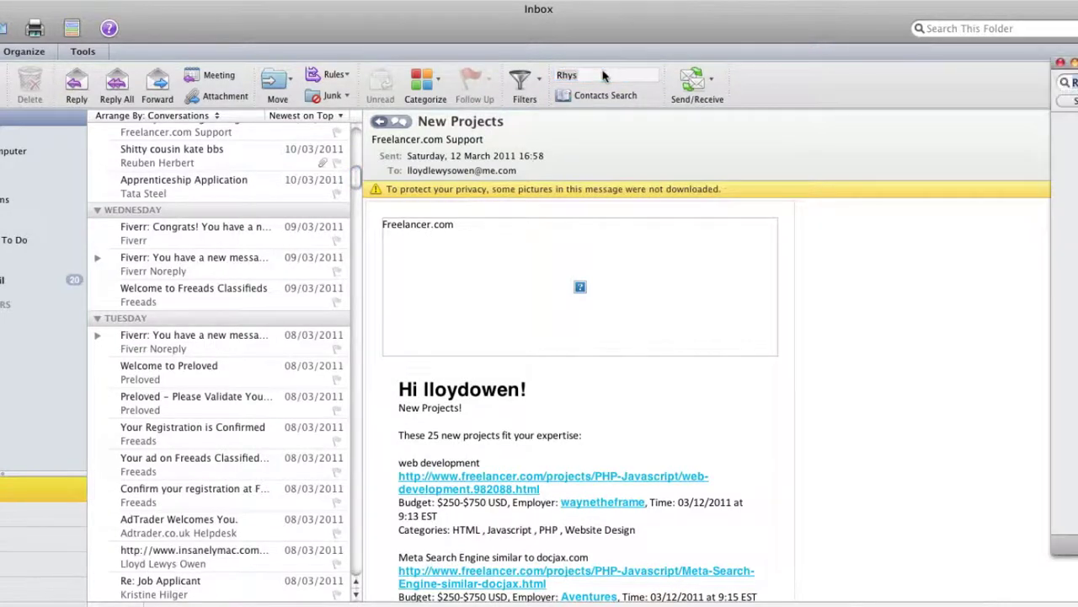
left_click(1062, 65)
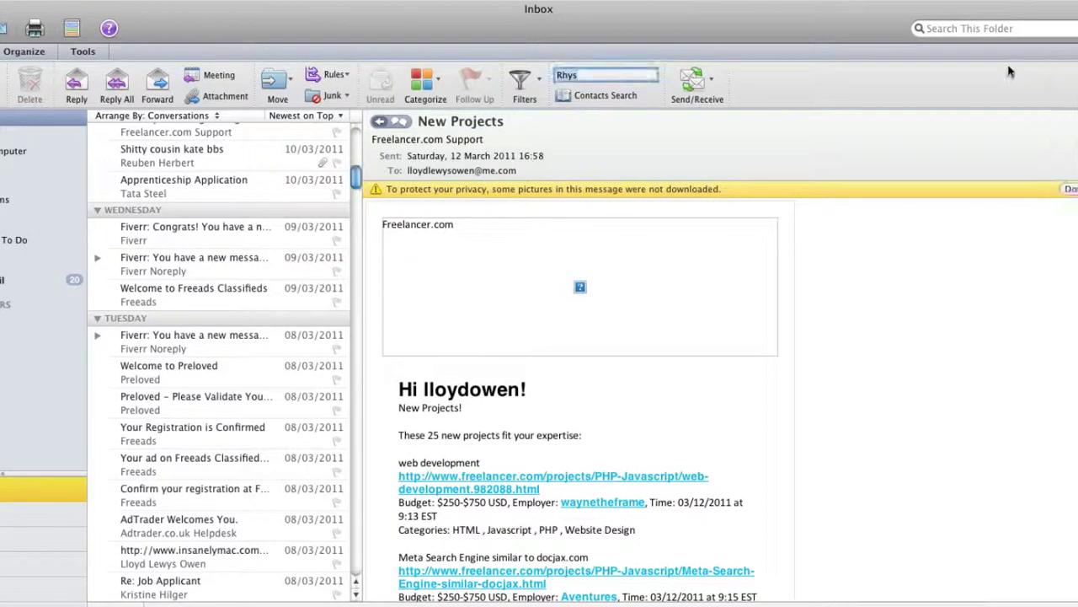
Step: Scroll the message list and view the Arrange By options without changing them
scroll(299, 210, "down", 5)
scroll(293, 221, "down", 6)
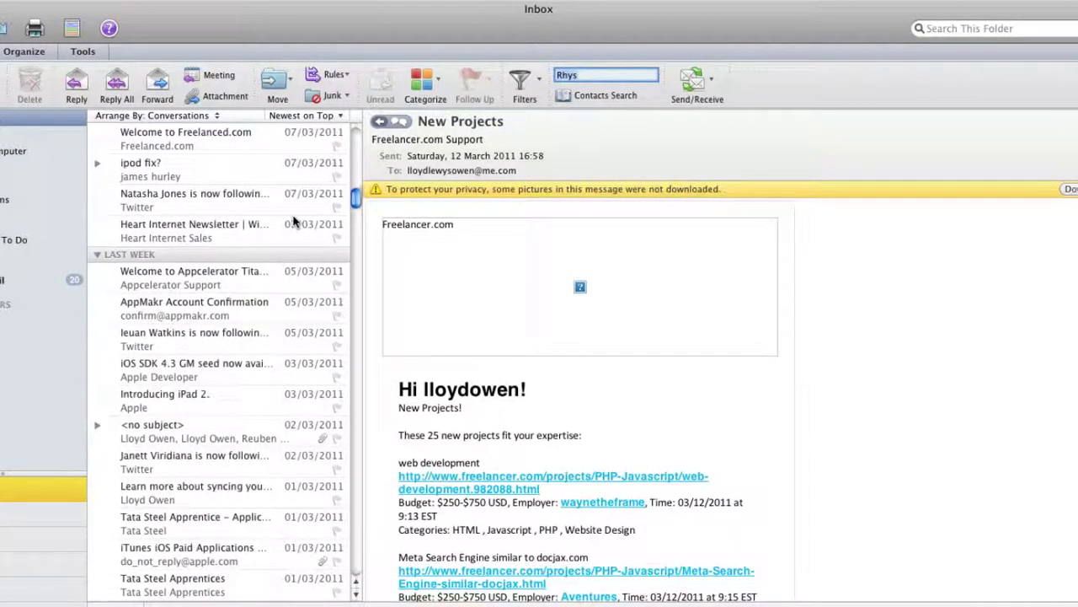
scroll(293, 220, "up", 10)
left_click(154, 116)
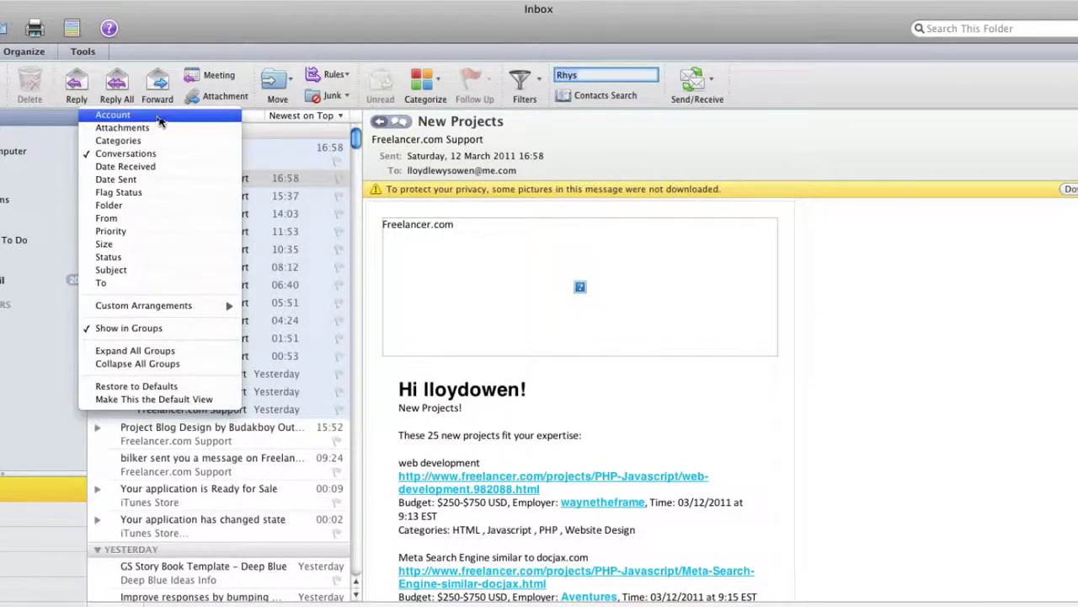
left_click(294, 148)
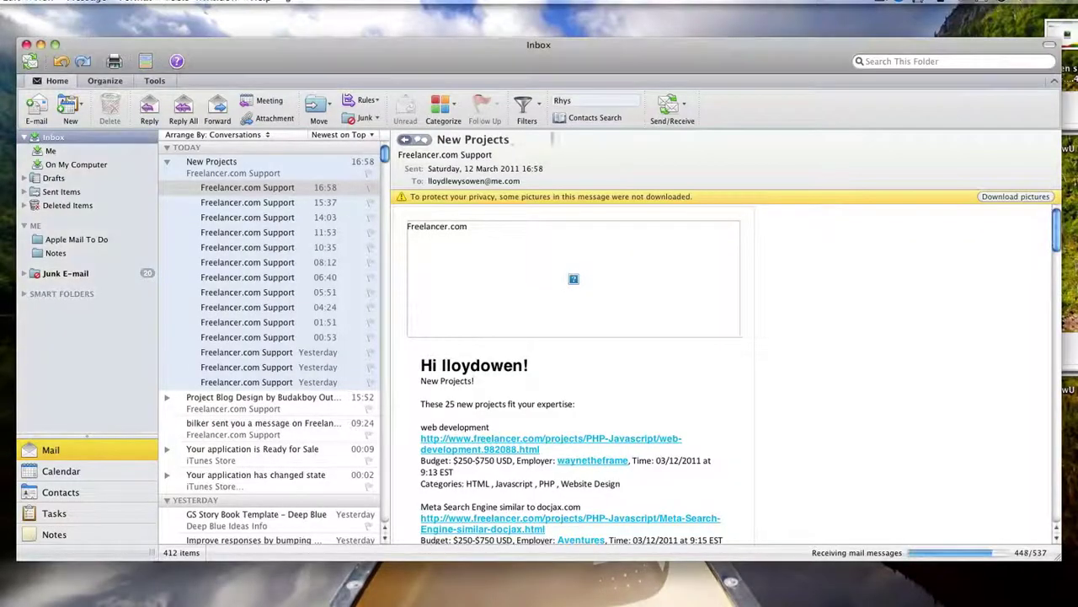
Step: Filter the Inbox to Has Attachment and open the <no subject> message with CIMG0145.jpg and CIMG0144.jpg
left_click(535, 108)
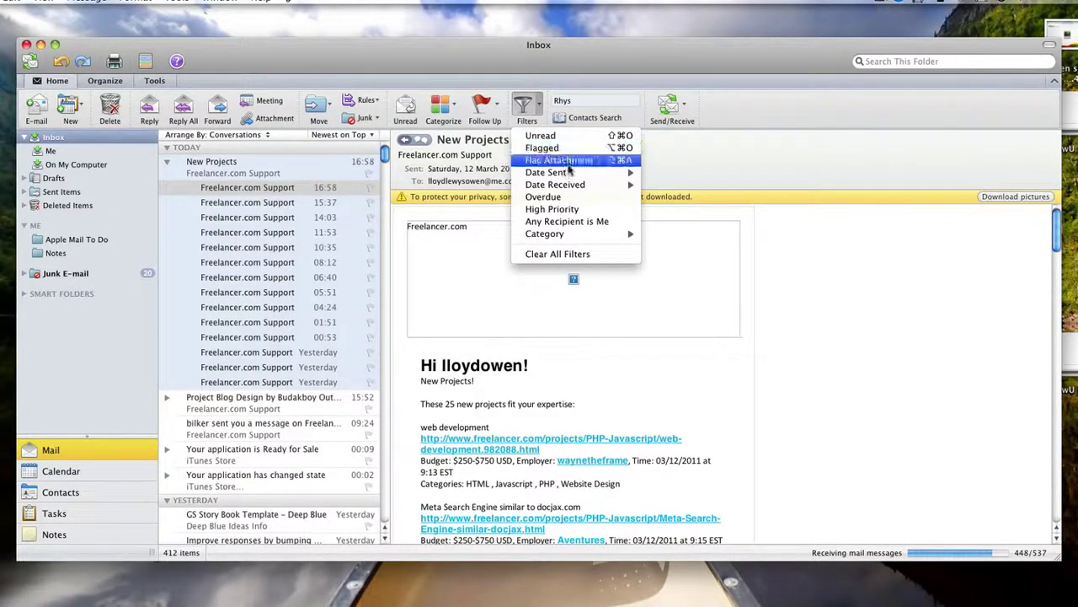
left_click(572, 160)
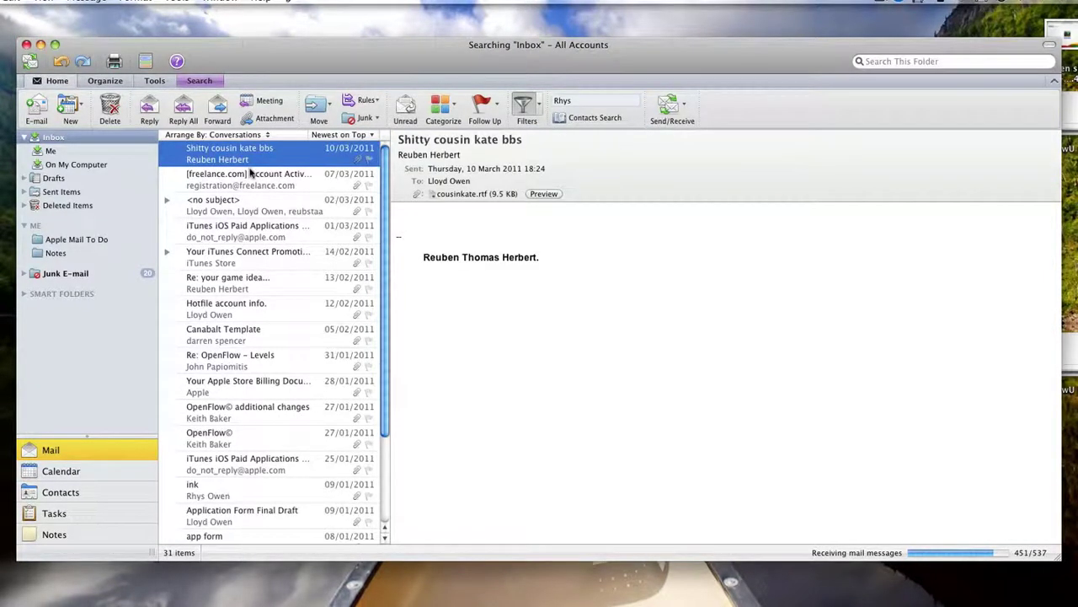
left_click(242, 199)
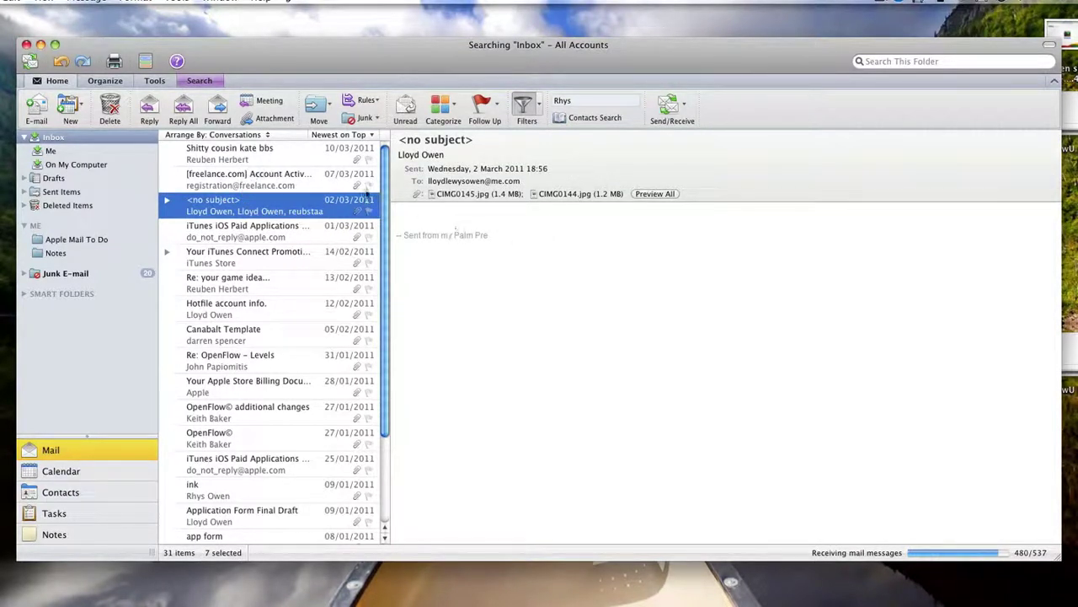
left_click_drag(459, 232, 425, 210)
left_click(425, 210)
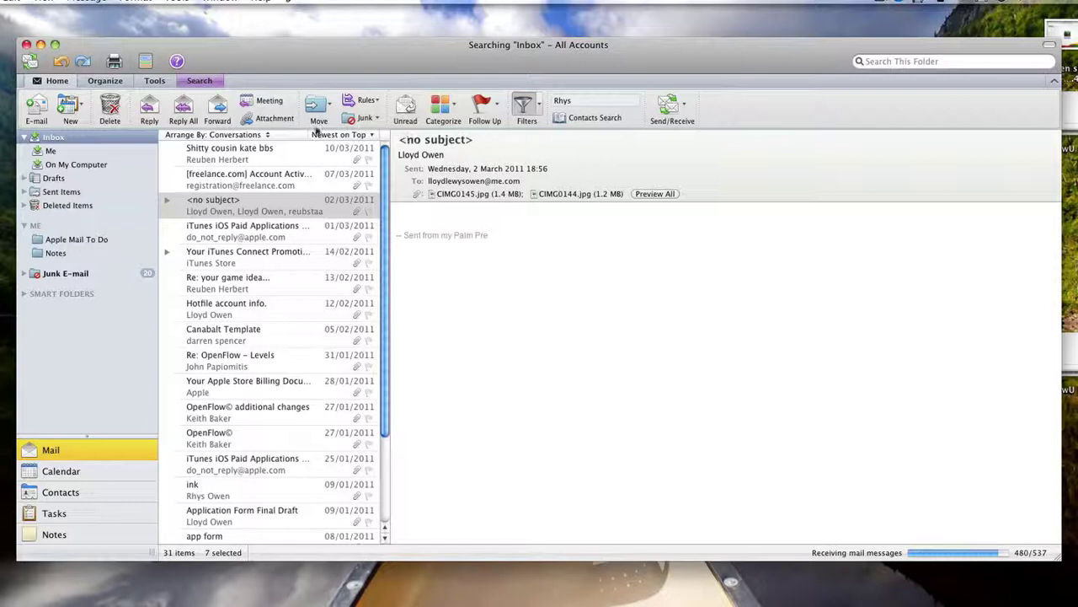
Step: Reply to the <no subject> message with 'Hia, Texting Office (For YouTube)' and open Outlook Preferences
left_click(150, 107)
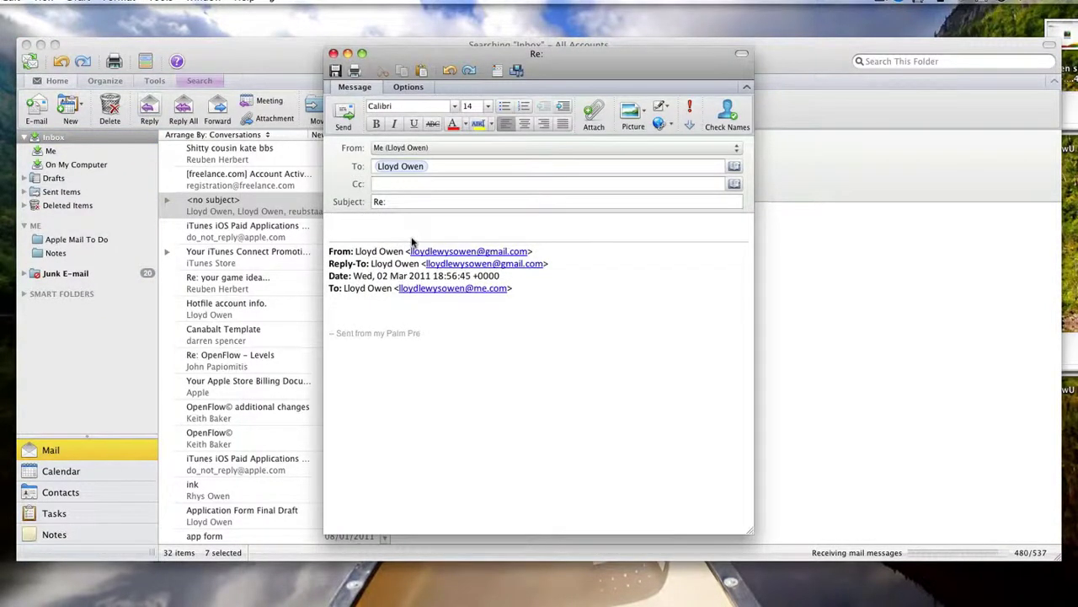
type("Hia, Texting Office (For YouT")
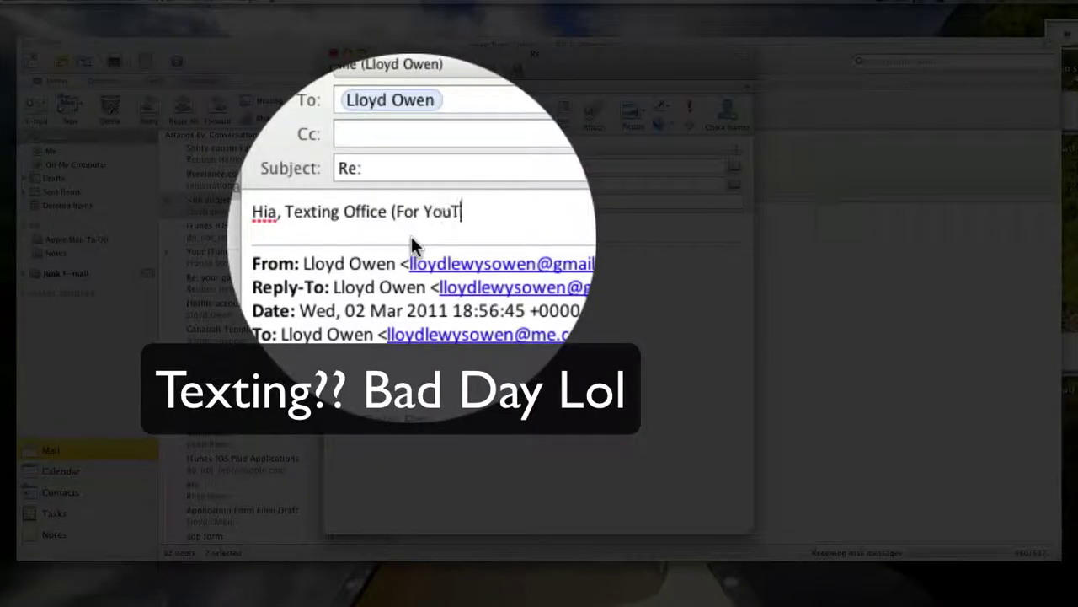
type("ube)")
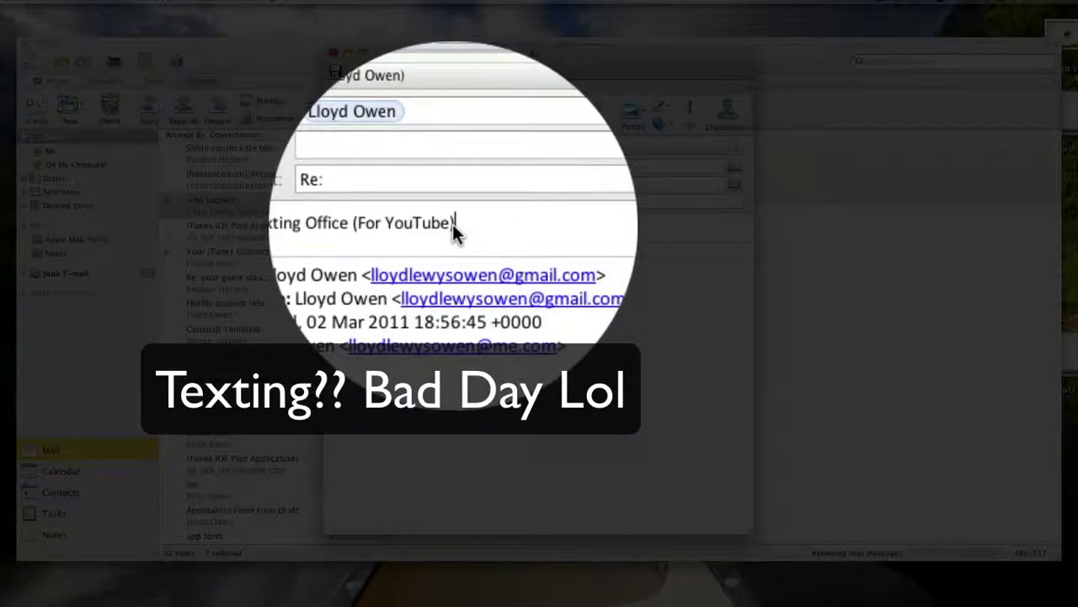
key("super+comma")
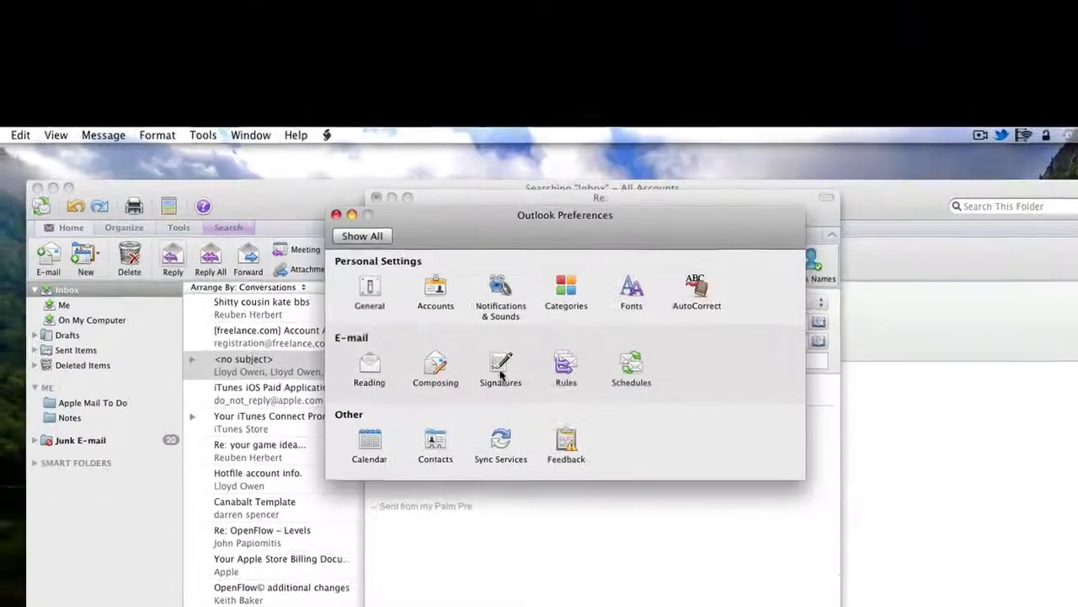
Step: Enable the Standard signature in Outlook's Signatures preferences, comparing with Mail's signature settings
left_click(460, 228)
left_click(405, 350)
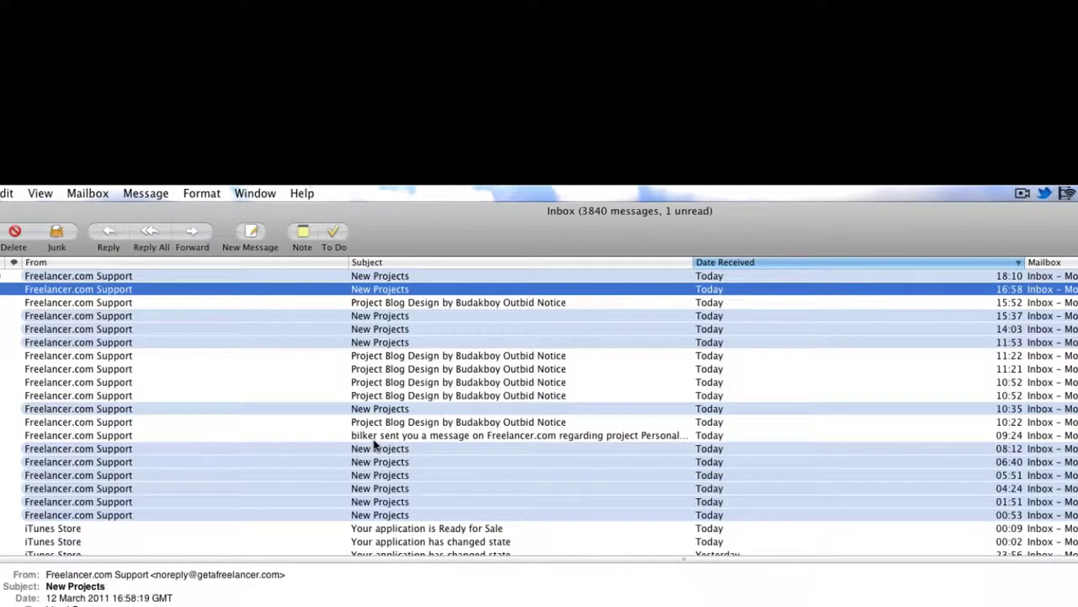
key("super+comma")
left_click(784, 317)
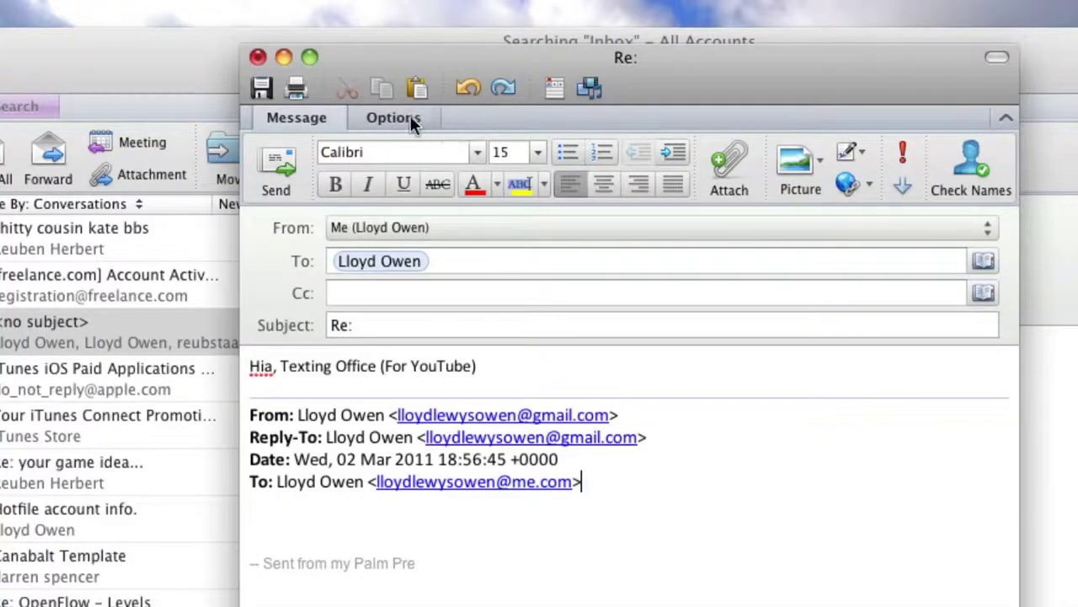
Step: Browse the reply's Options and Message ribbons, the sending account list, and ribbon collapse
left_click(411, 118)
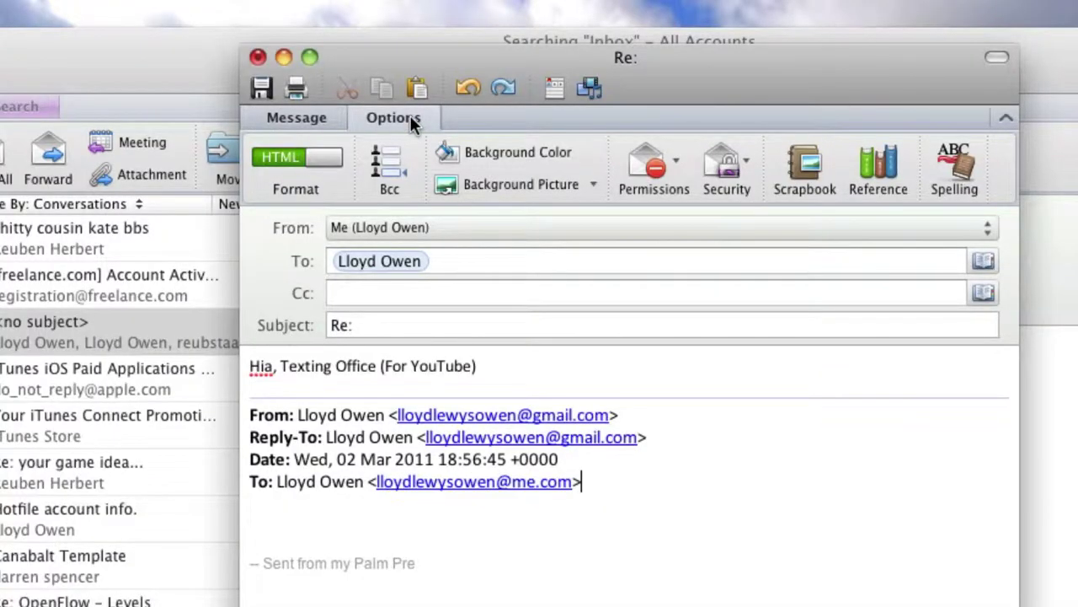
left_click(299, 117)
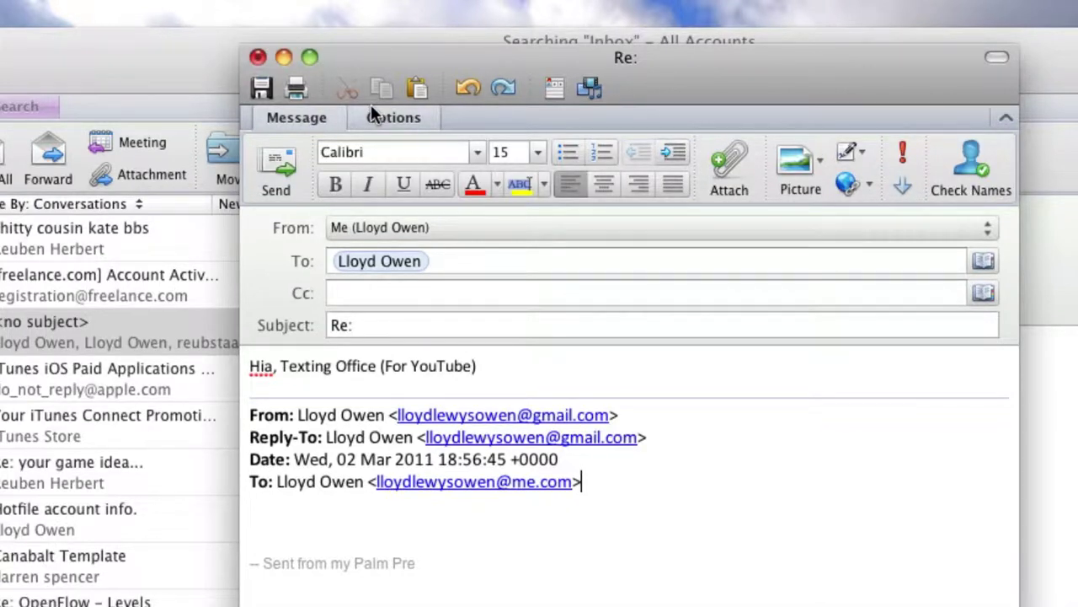
left_click(992, 235)
left_click(994, 238)
left_click(1000, 120)
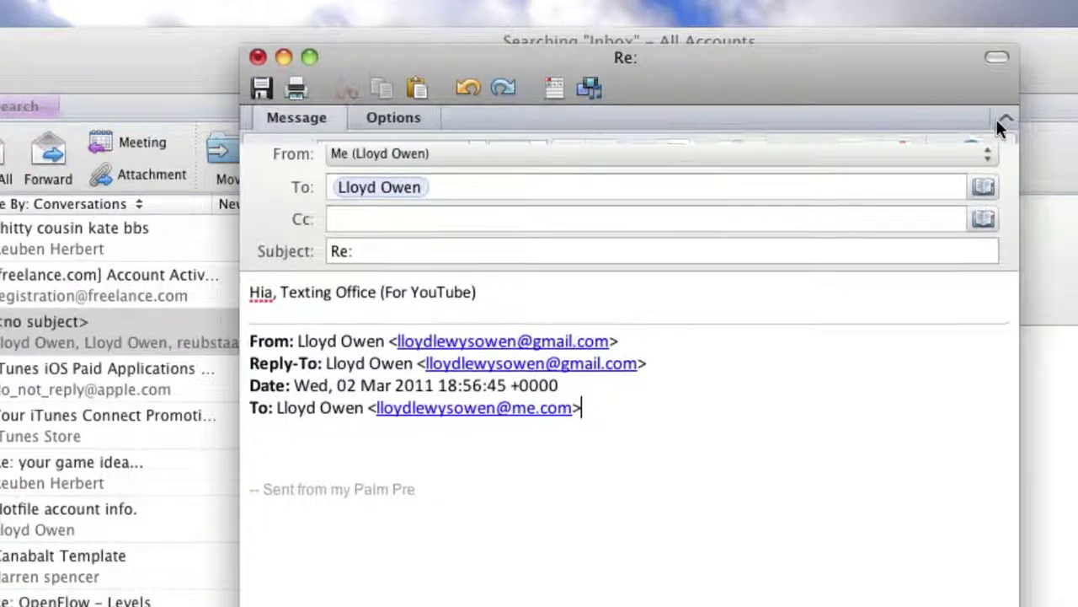
left_click(996, 118)
Step: Check the Tools menu, then view a new message's signature list without choosing one
left_click(33, 0)
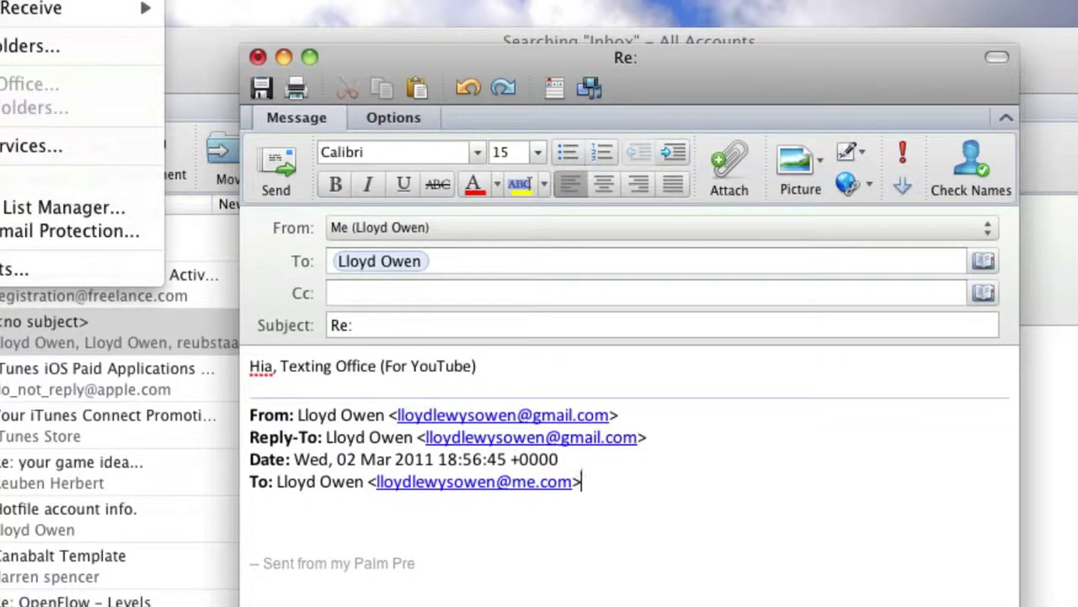
key("Escape")
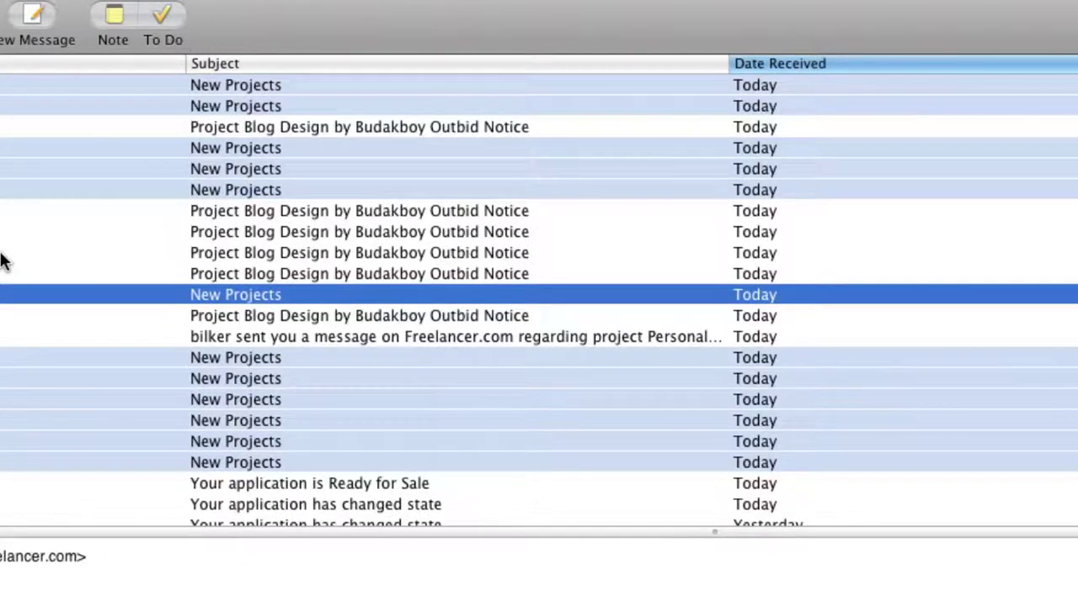
key("super+n")
left_click(314, 335)
left_click(145, 444)
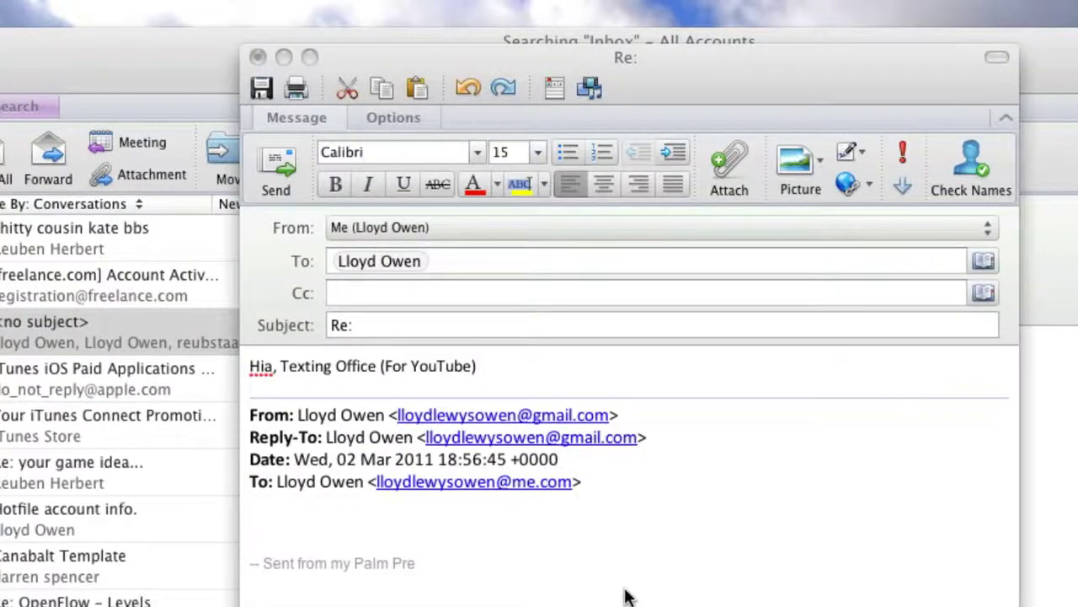
Step: Open and close the reply's Signatures list without changing it
left_click(853, 152)
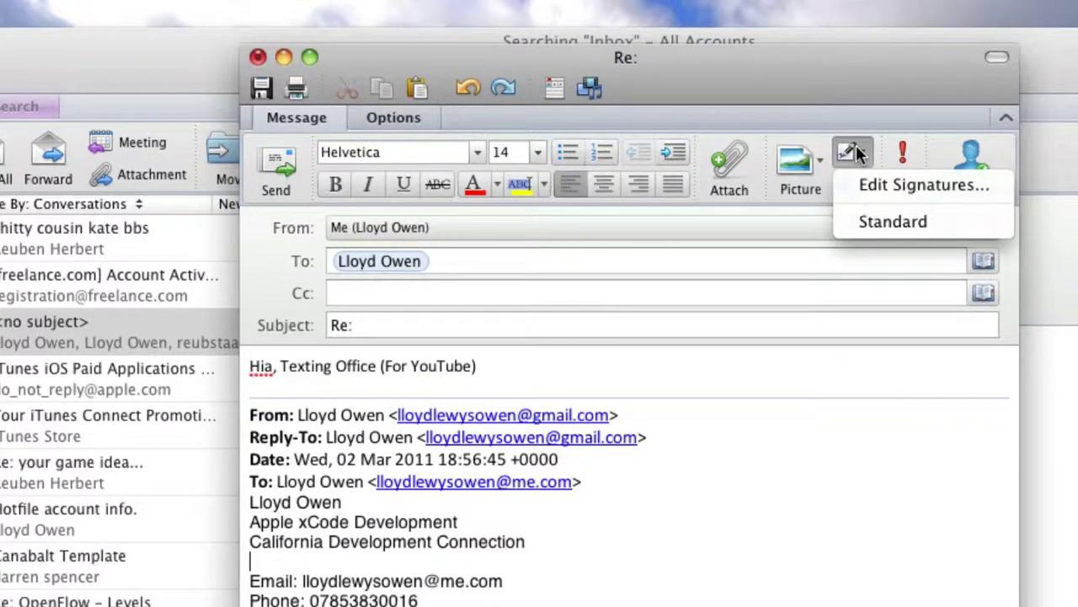
left_click(852, 153)
left_click(853, 153)
left_click(853, 152)
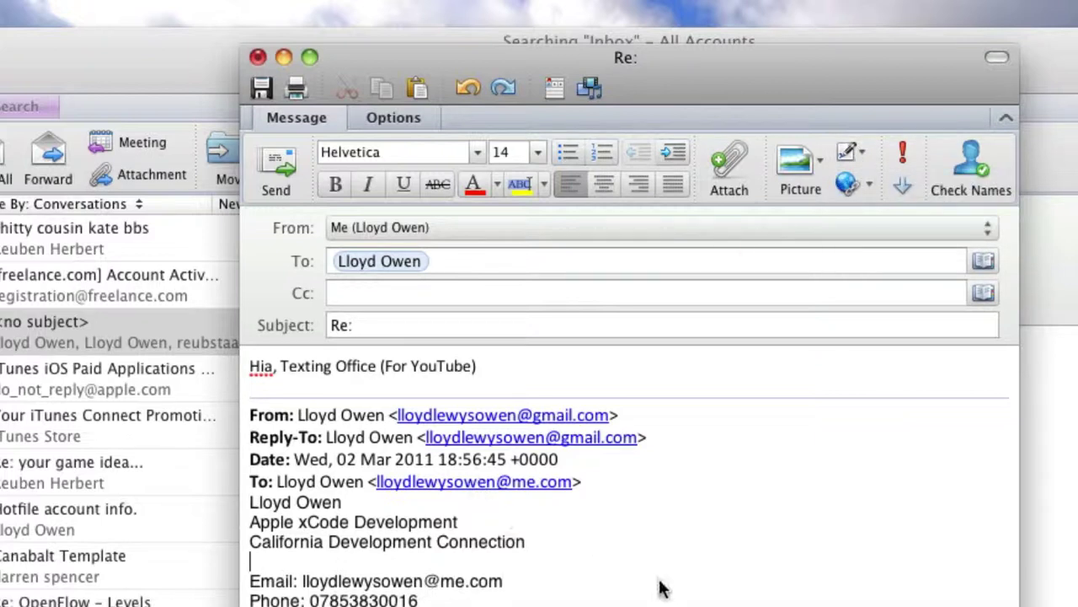
Step: Add a blank line above the signature and send the reply
left_click(250, 502)
key("Return")
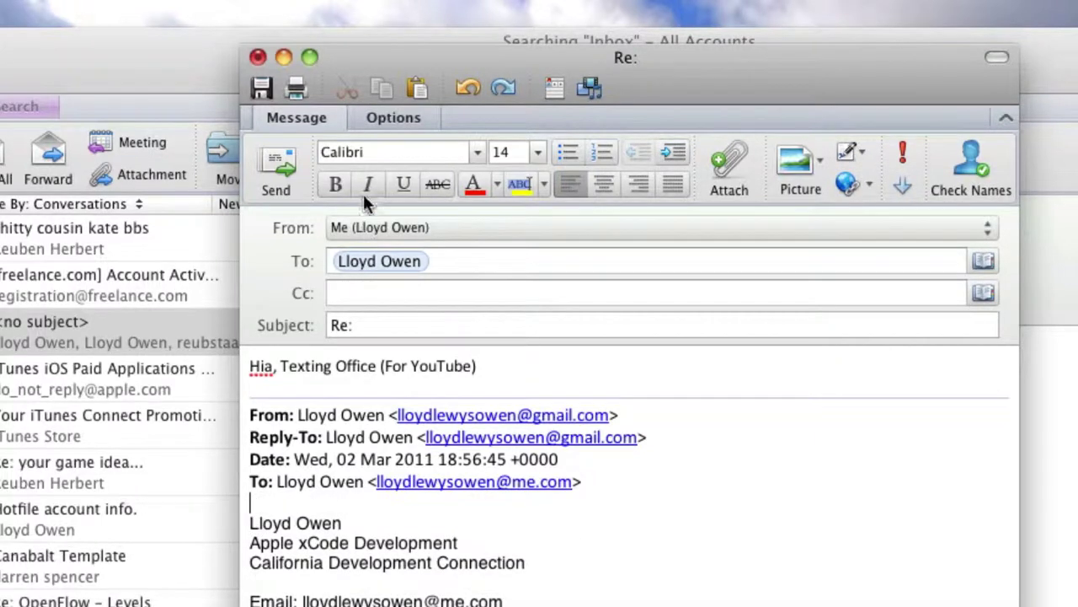
left_click(283, 160)
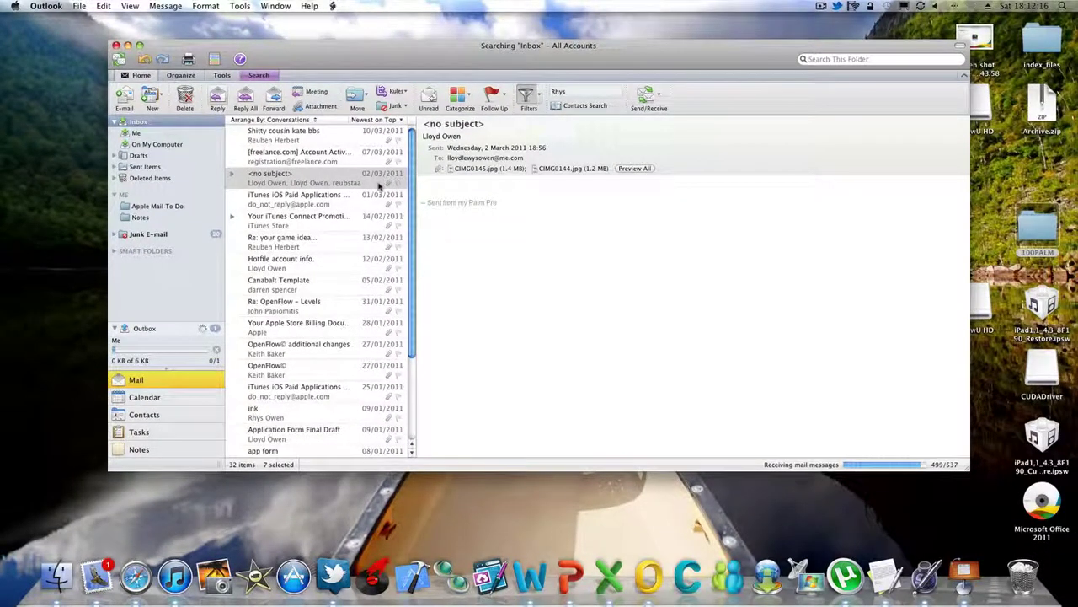
Step: Hide Outlook and switch to Apple Mail to view the received 'Re:' reply with its signature
key("super+w")
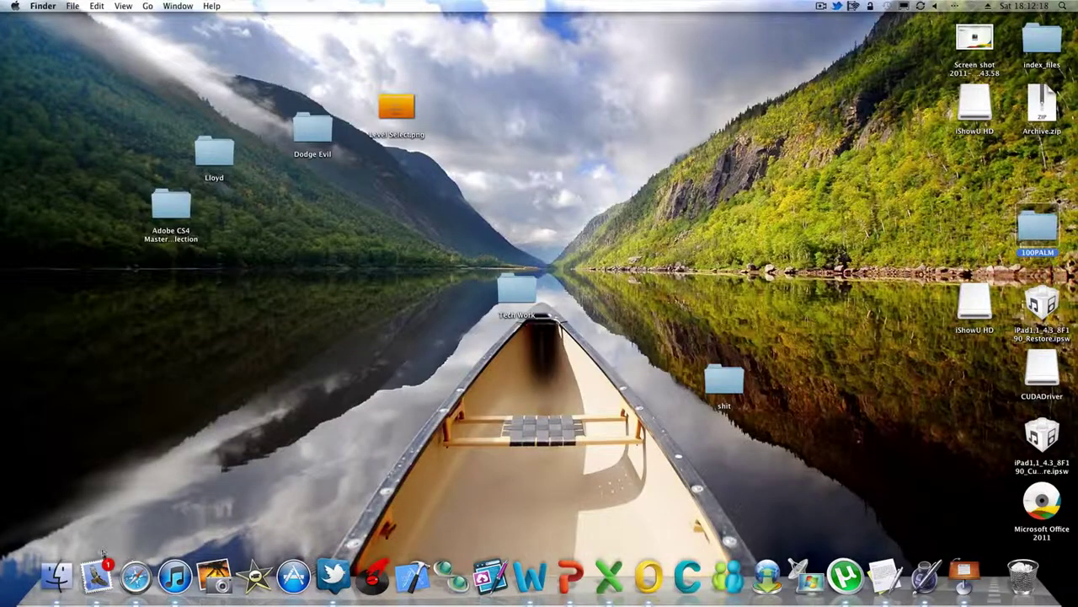
left_click(96, 576)
key("super+w")
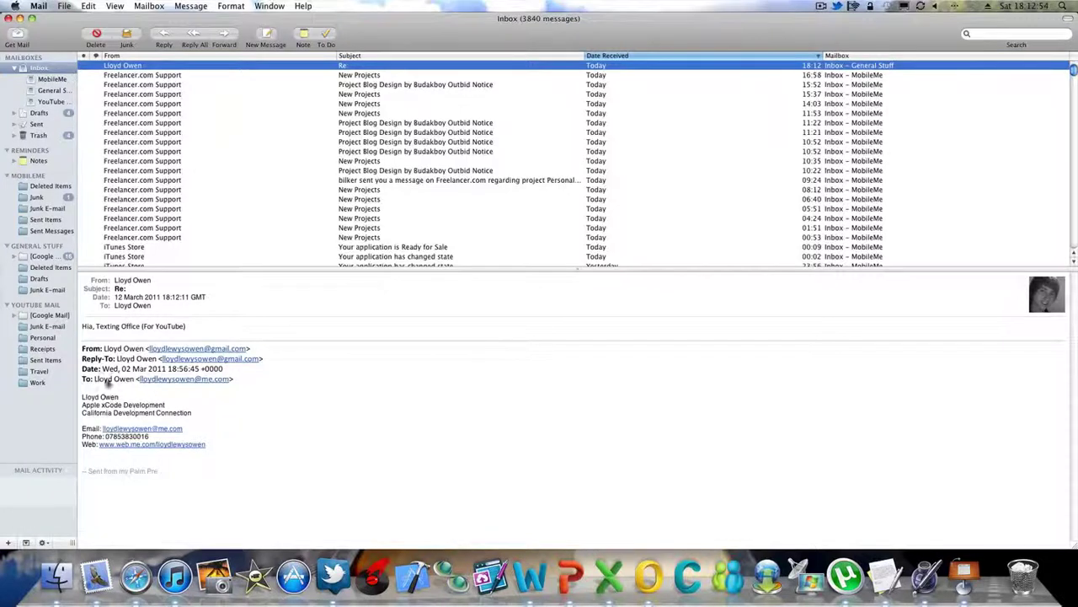
Step: Leave the received reply in Apple Mail and return to Outlook's Inbox
left_click(114, 360)
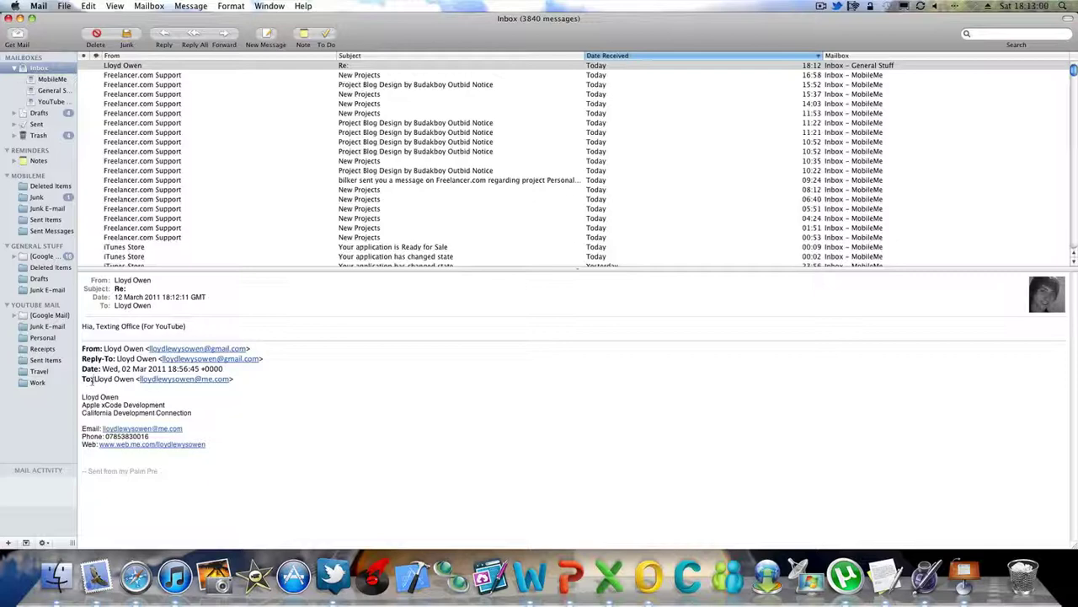
key("cmd+q")
left_click(647, 579)
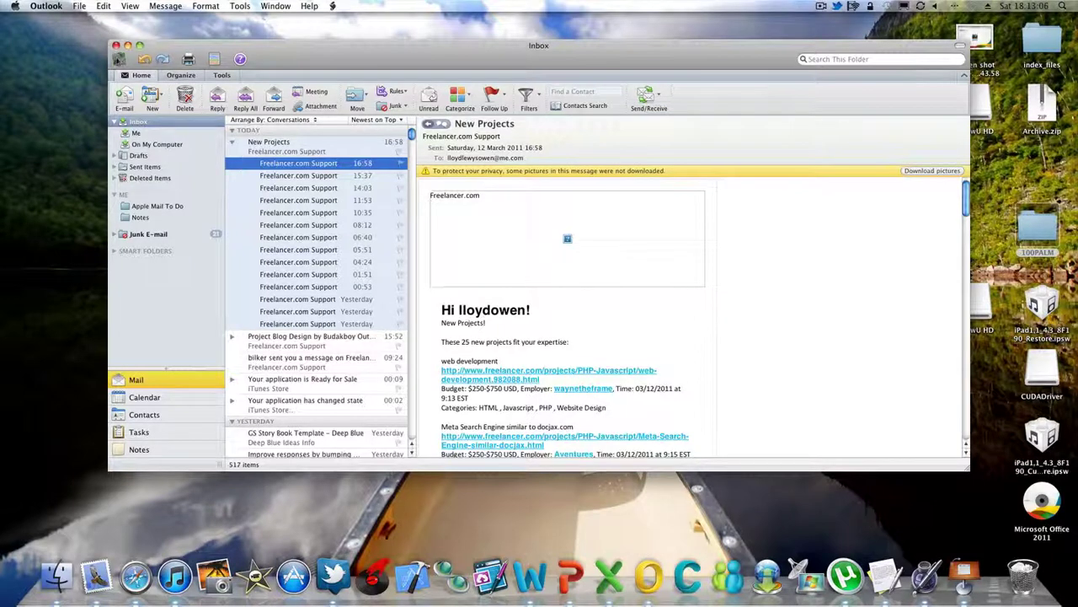
Step: Close and reopen the Outlook inbox window, then raise the sound volume
left_click(116, 45)
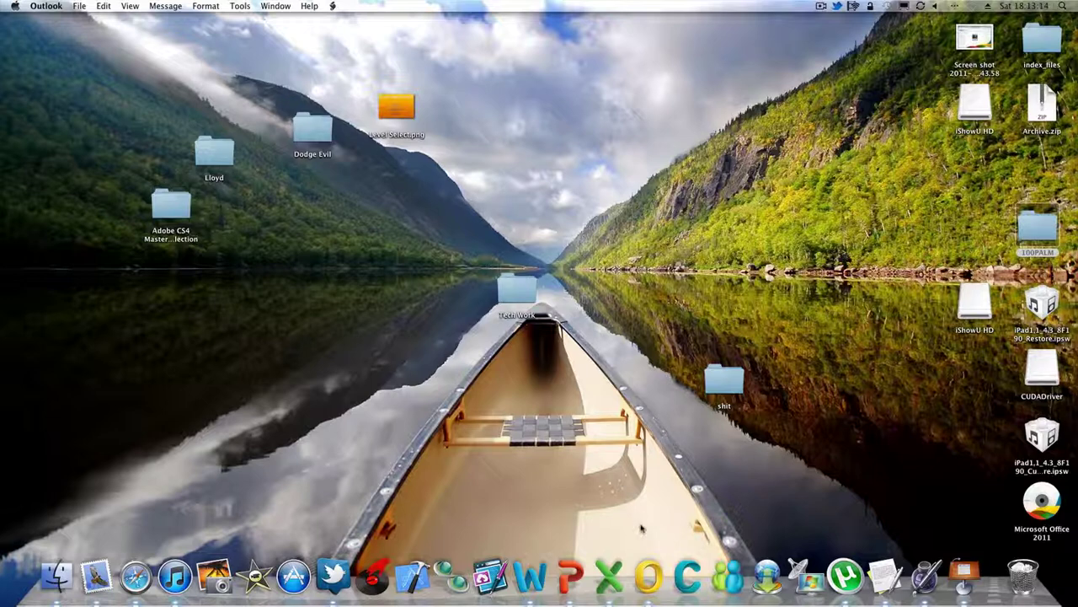
left_click(648, 576)
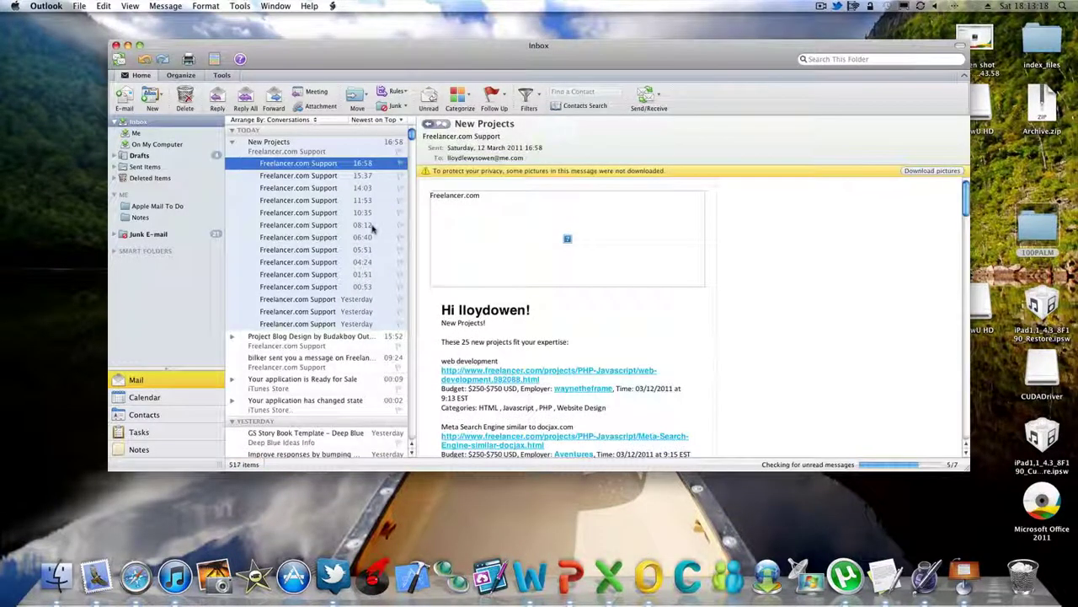
key("XF86AudioRaiseVolume")
Step: Show the Me subfolder's drafts under Drafts, then hide Outlook to reveal the desktop
mouse_move(368, 227)
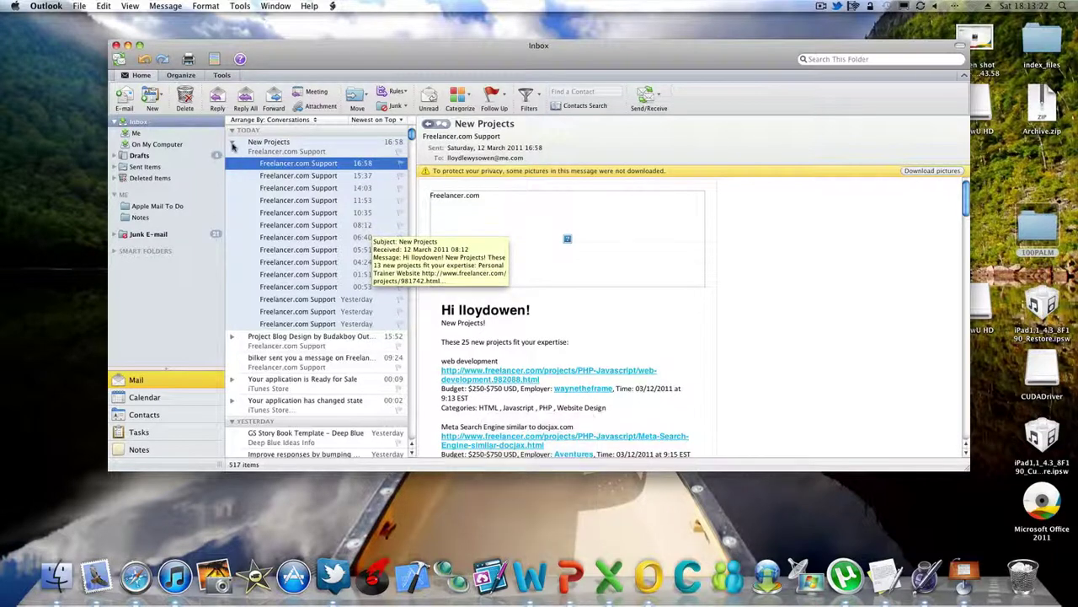
left_click(118, 156)
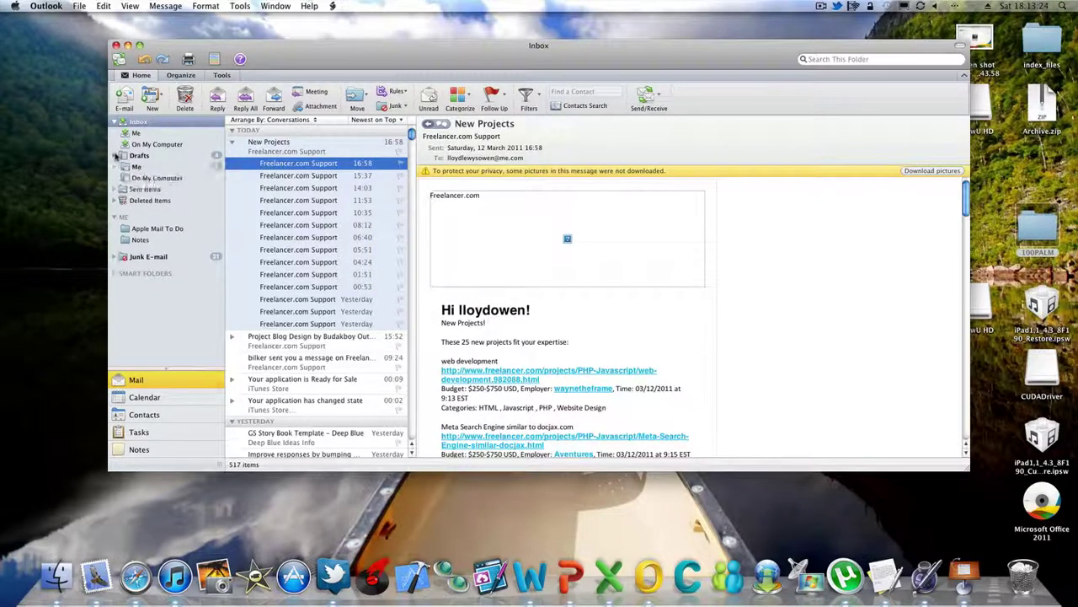
left_click(134, 166)
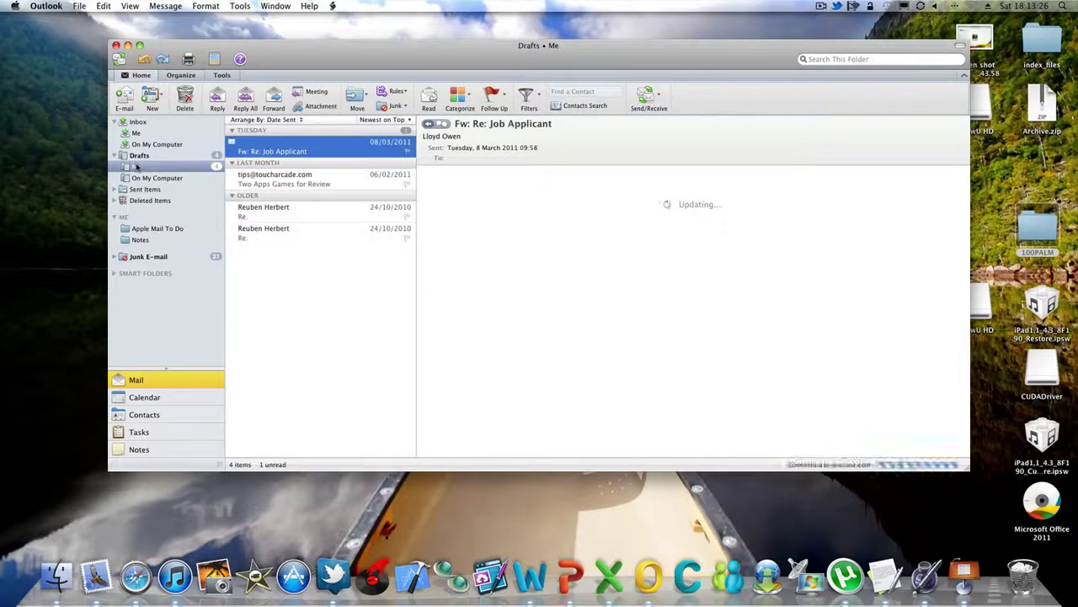
key("F11")
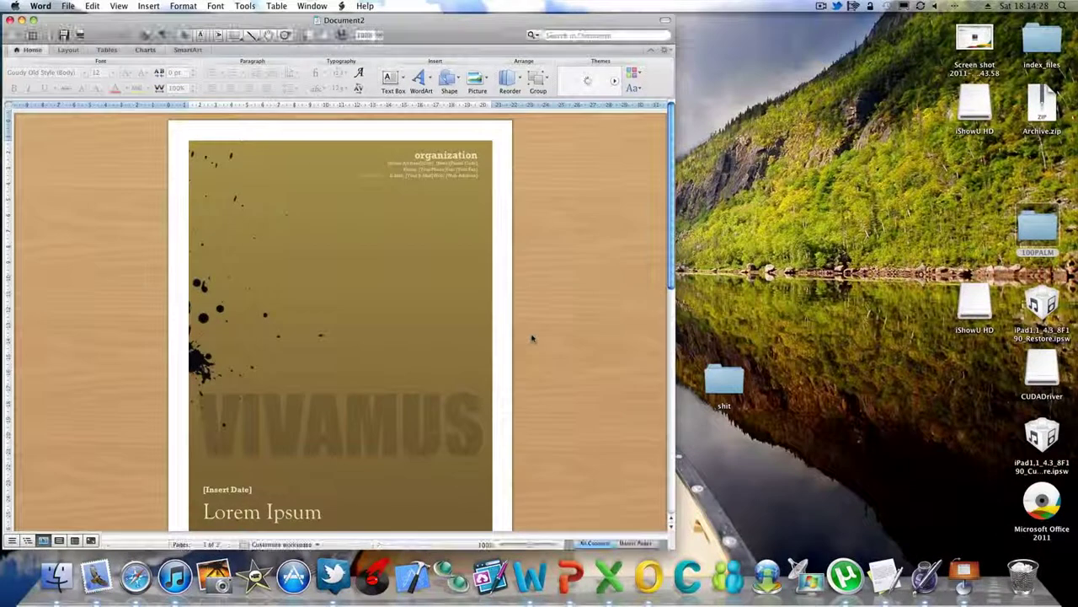
key("super+w")
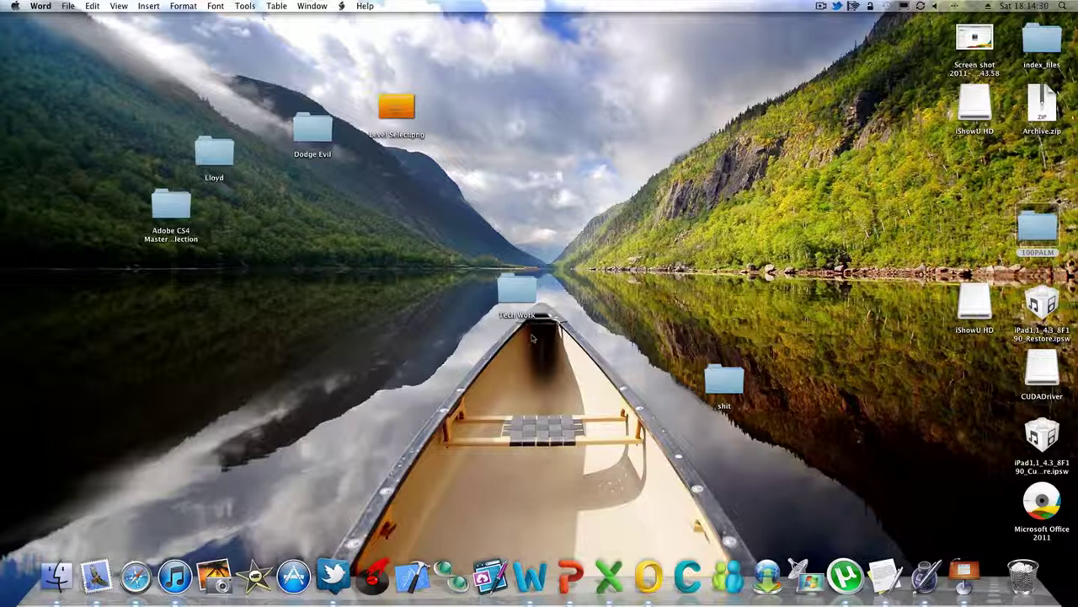